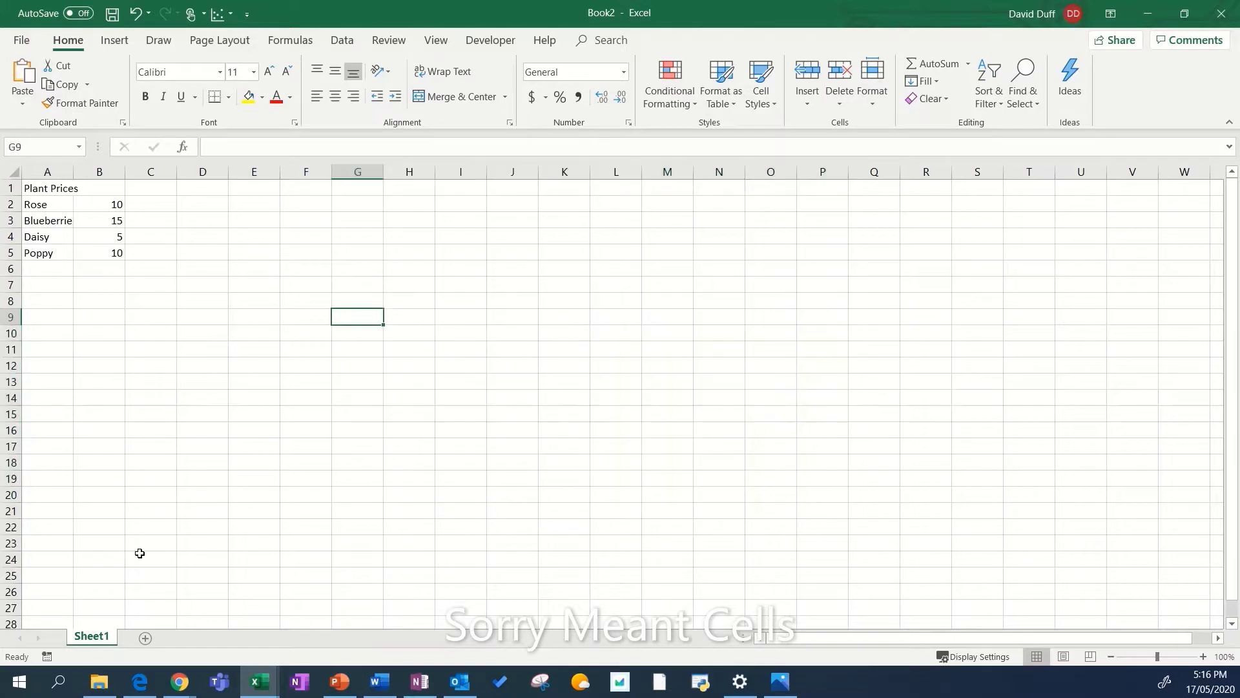
# - Add a new worksheet to the workbook and delete it again
pyautogui.click(143, 638)
pyautogui.rightClick(155, 645)
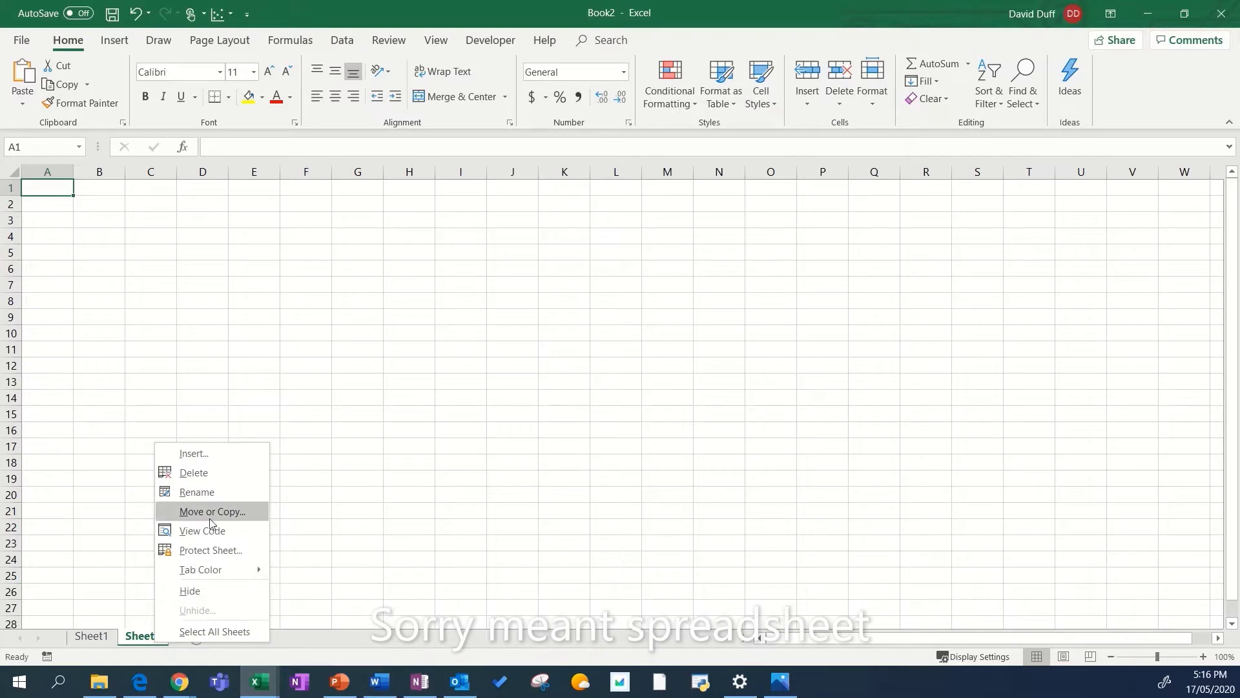
pyautogui.click(193, 472)
pyautogui.click(257, 290)
pyautogui.click(157, 256)
pyautogui.moveTo(159, 253); pyautogui.dragTo(814, 555)
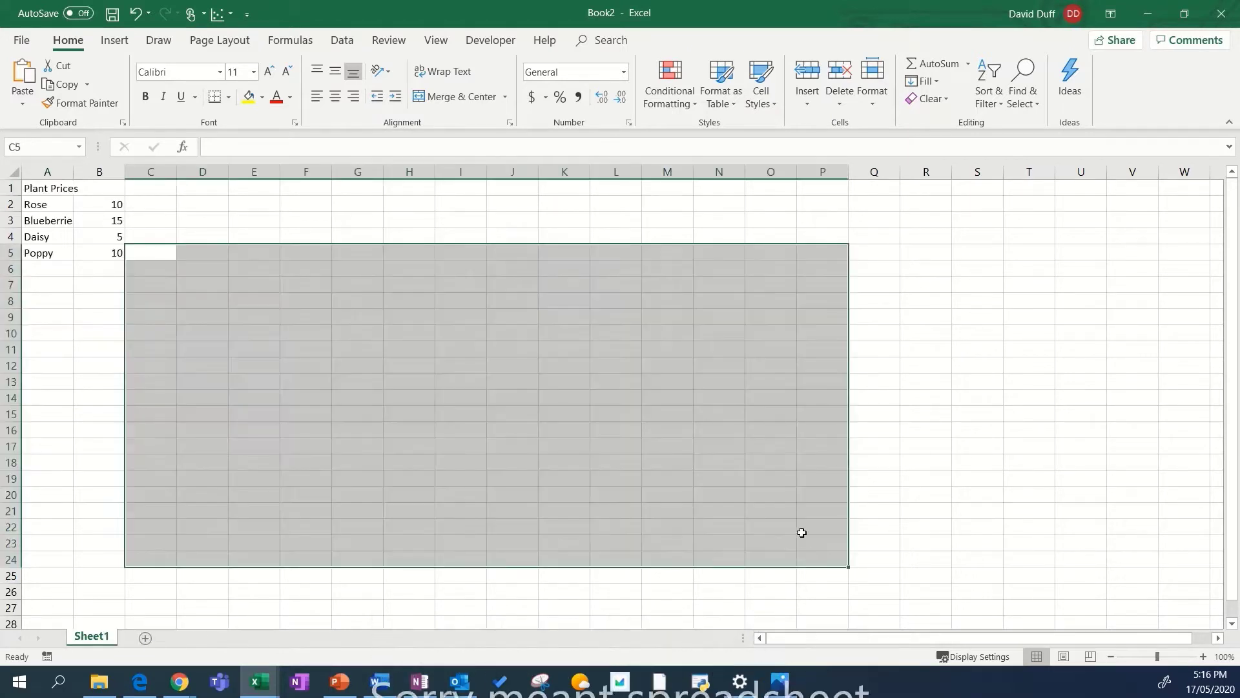
pyautogui.click(402, 223)
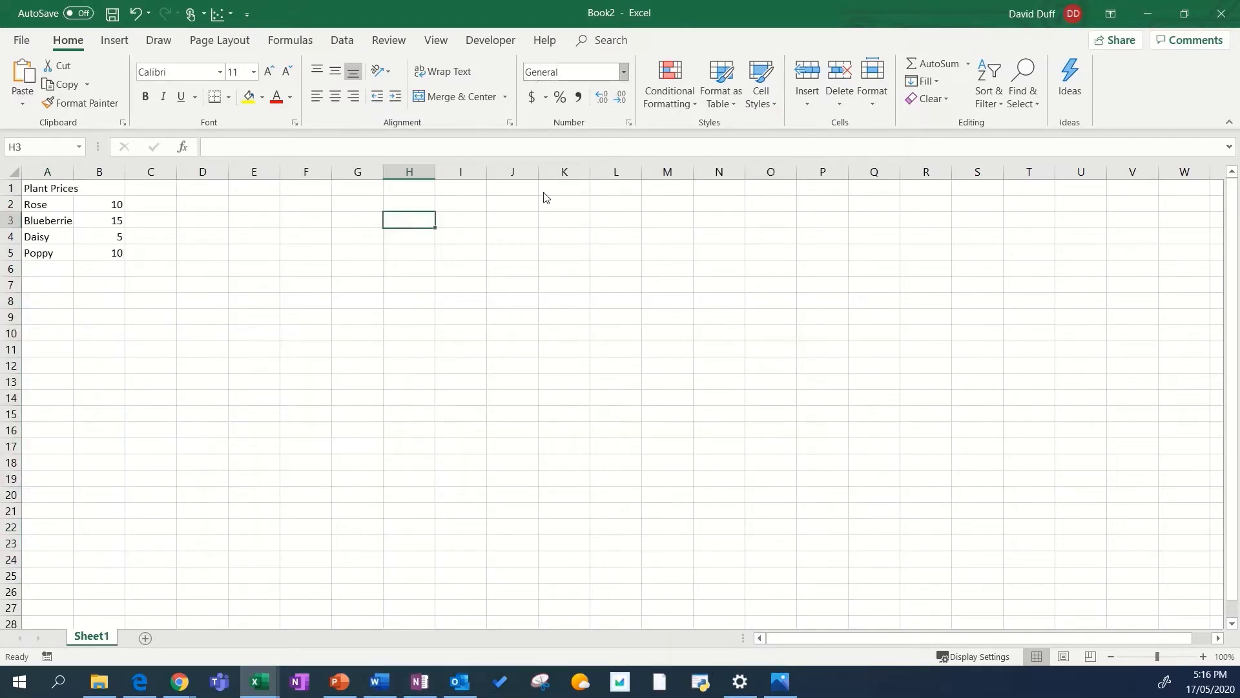
pyautogui.click(514, 348)
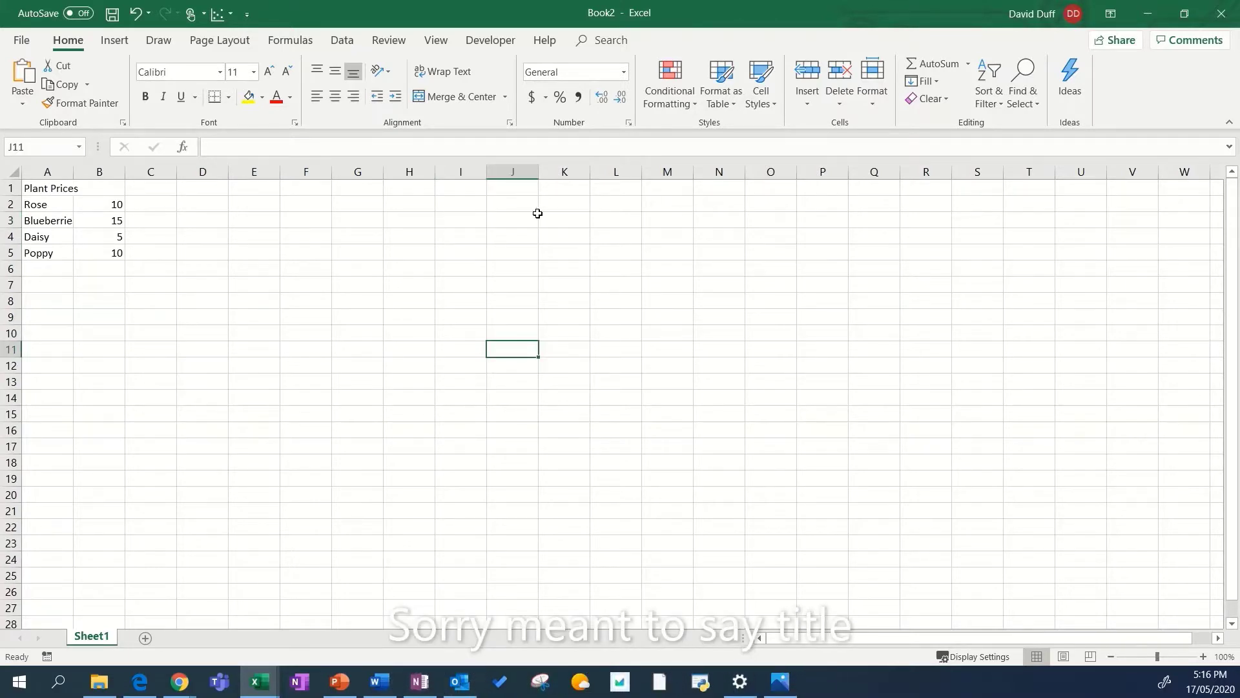
pyautogui.click(624, 73)
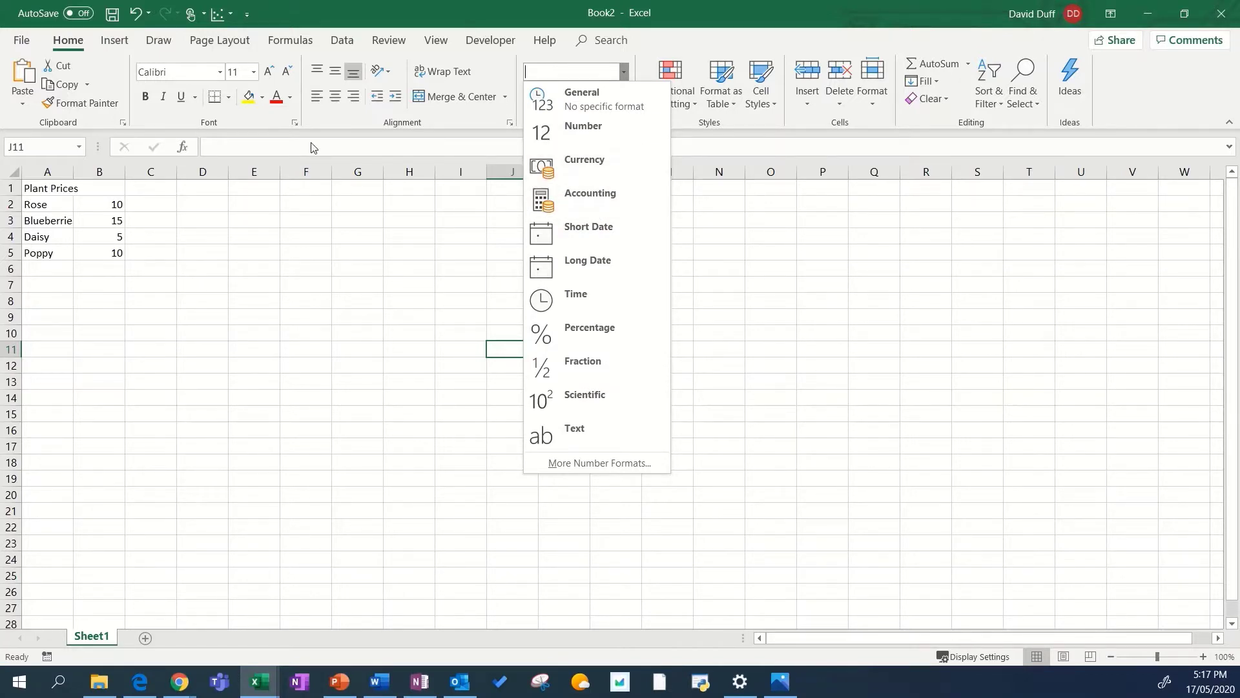
pyautogui.click(317, 254)
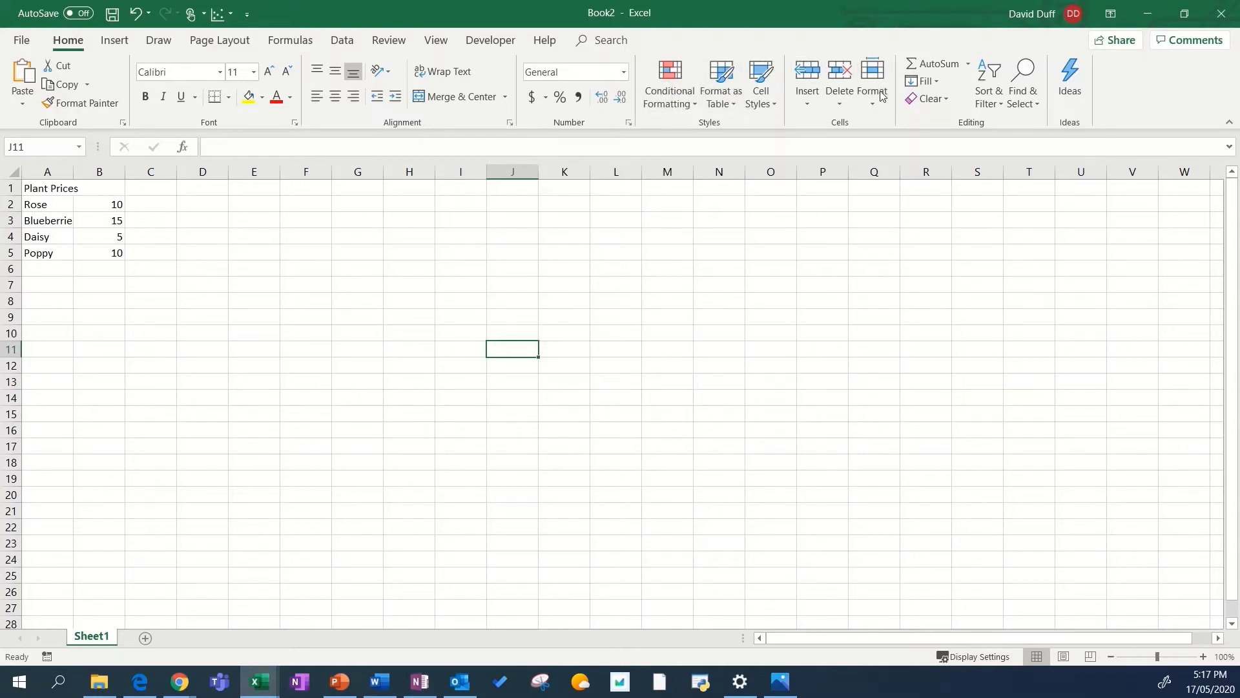
pyautogui.click(670, 90)
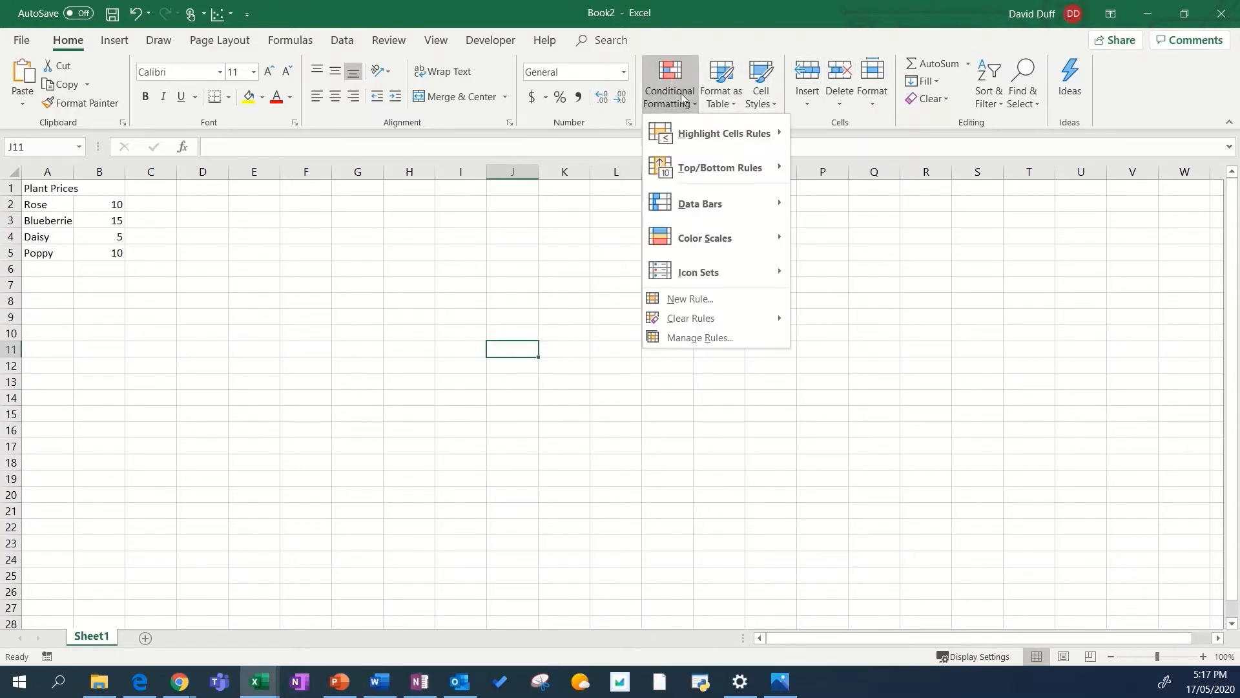
pyautogui.click(739, 97)
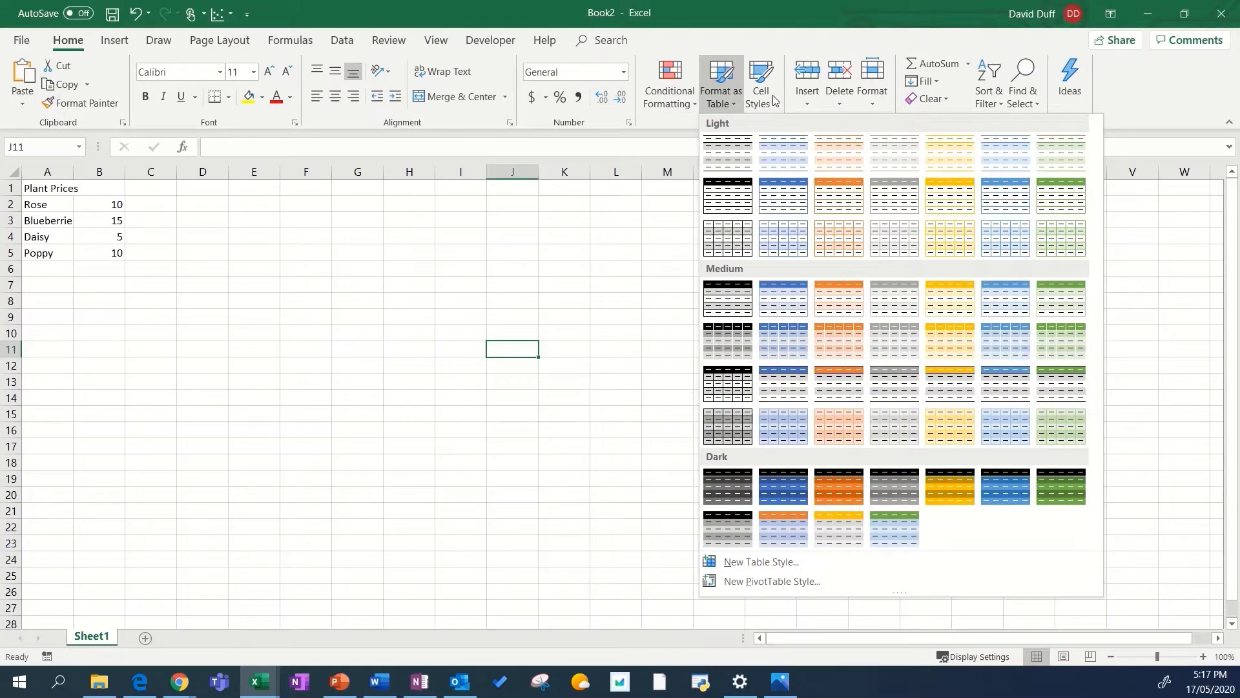
pyautogui.click(774, 97)
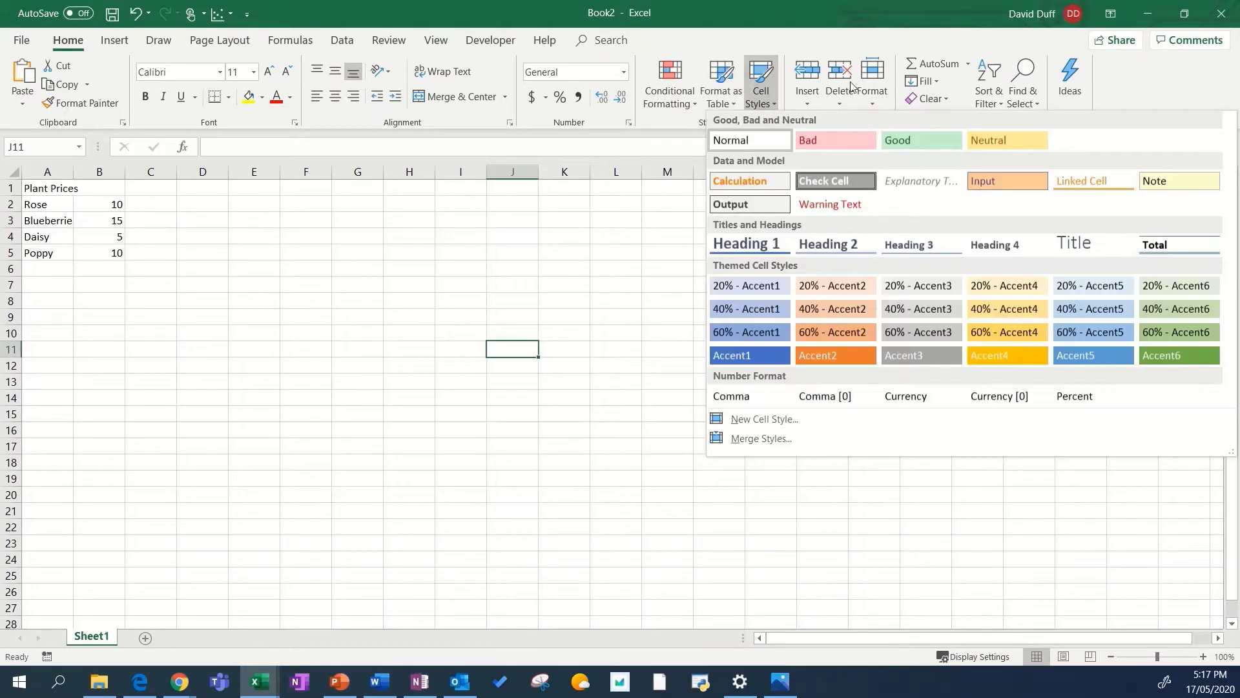
pyautogui.click(246, 223)
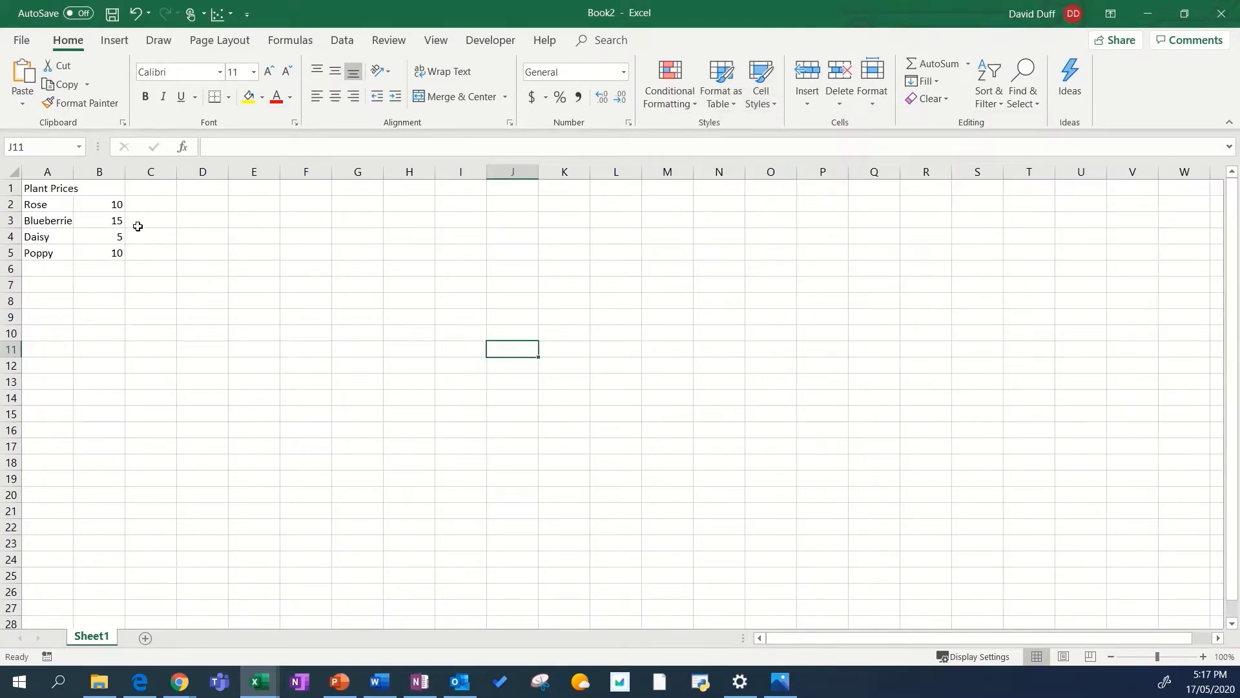
# - Merge and center the Plant Prices title across A1:B1, and widen column A to fit the full word Blueberries
pyautogui.moveTo(48, 191); pyautogui.dragTo(117, 255)
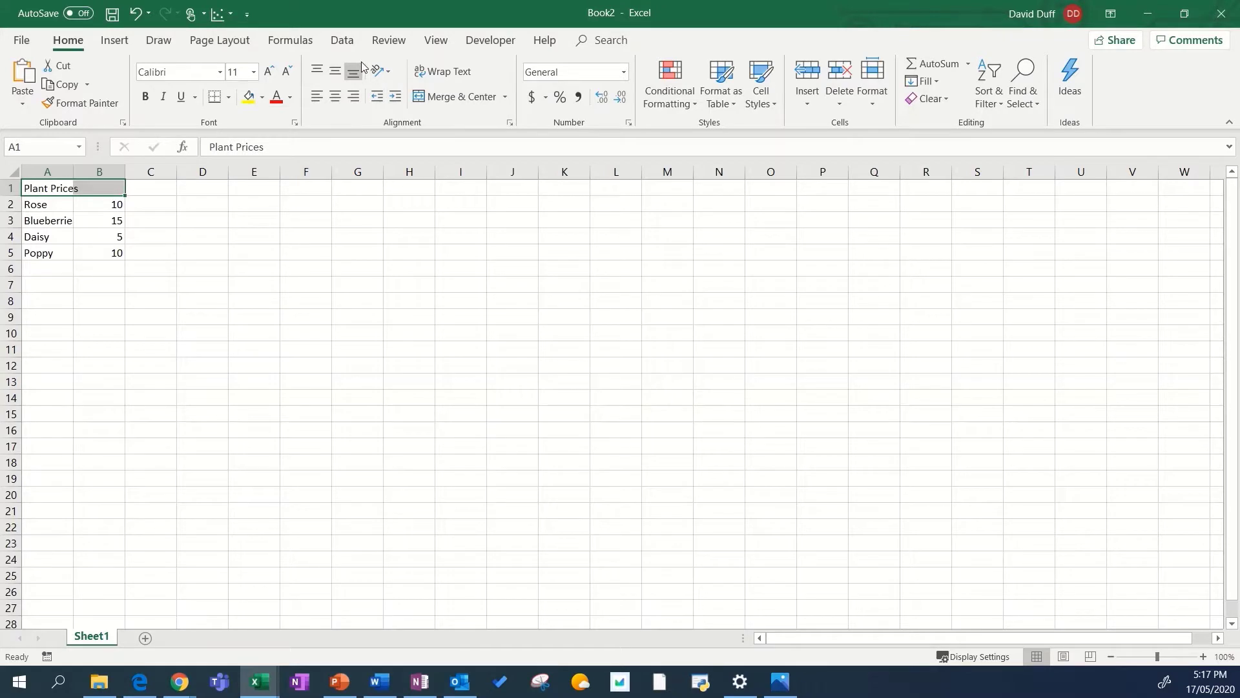
pyautogui.doubleClick(39, 190)
pyautogui.moveTo(38, 190); pyautogui.dragTo(112, 189)
pyautogui.click(104, 188)
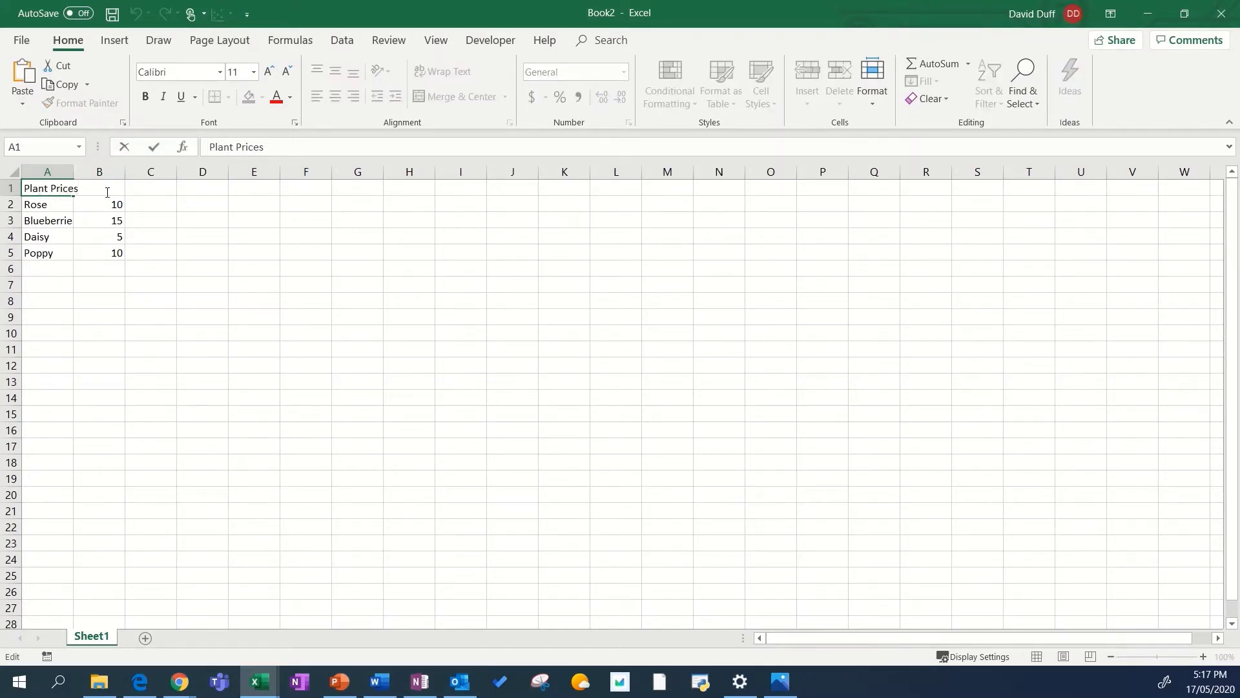
pyautogui.click(236, 248)
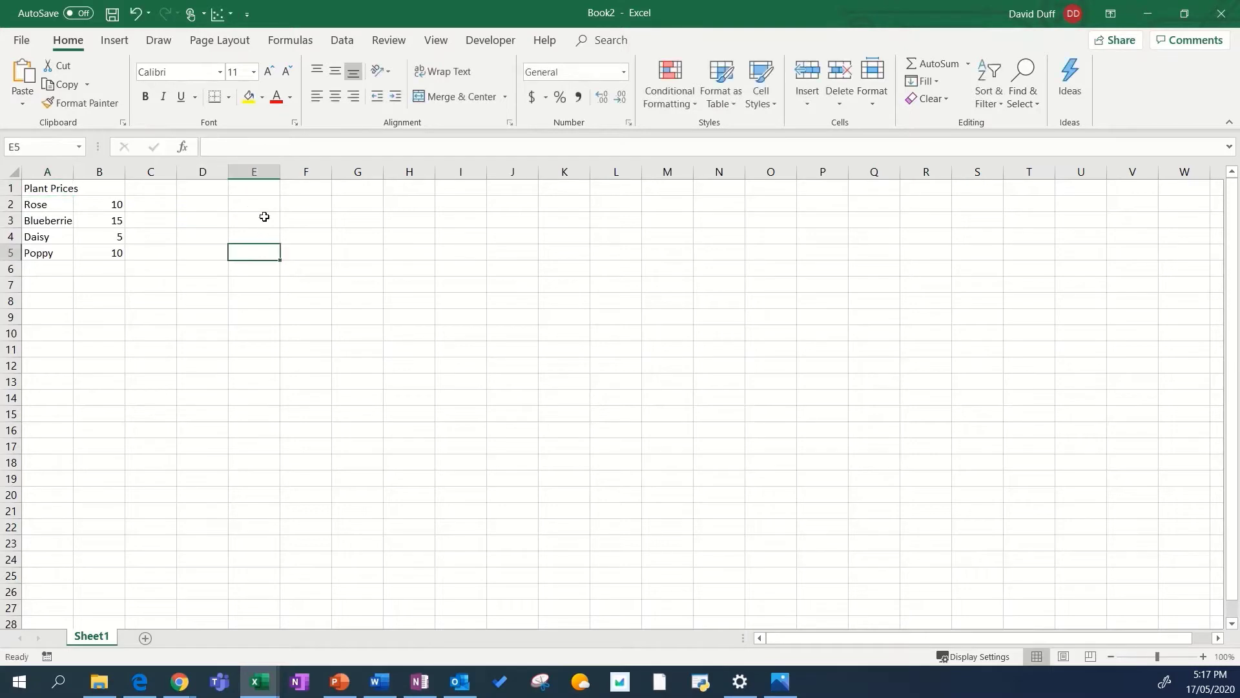
pyautogui.moveTo(40, 193); pyautogui.dragTo(110, 188)
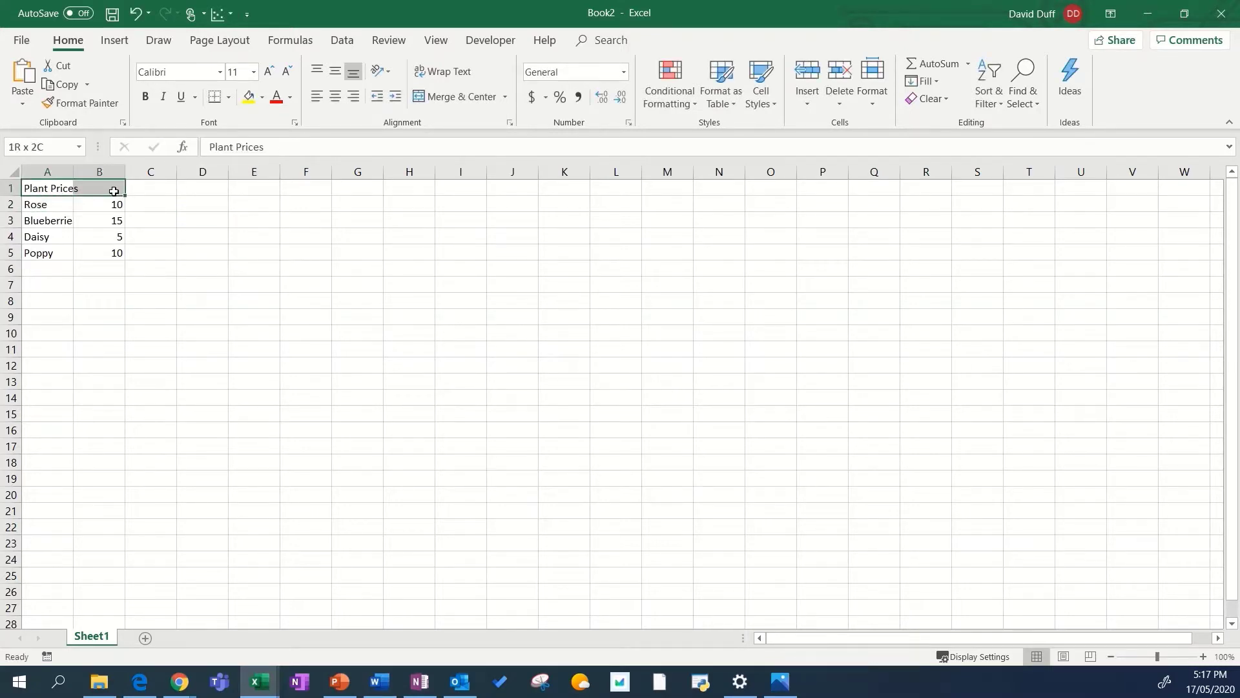
pyautogui.click(469, 98)
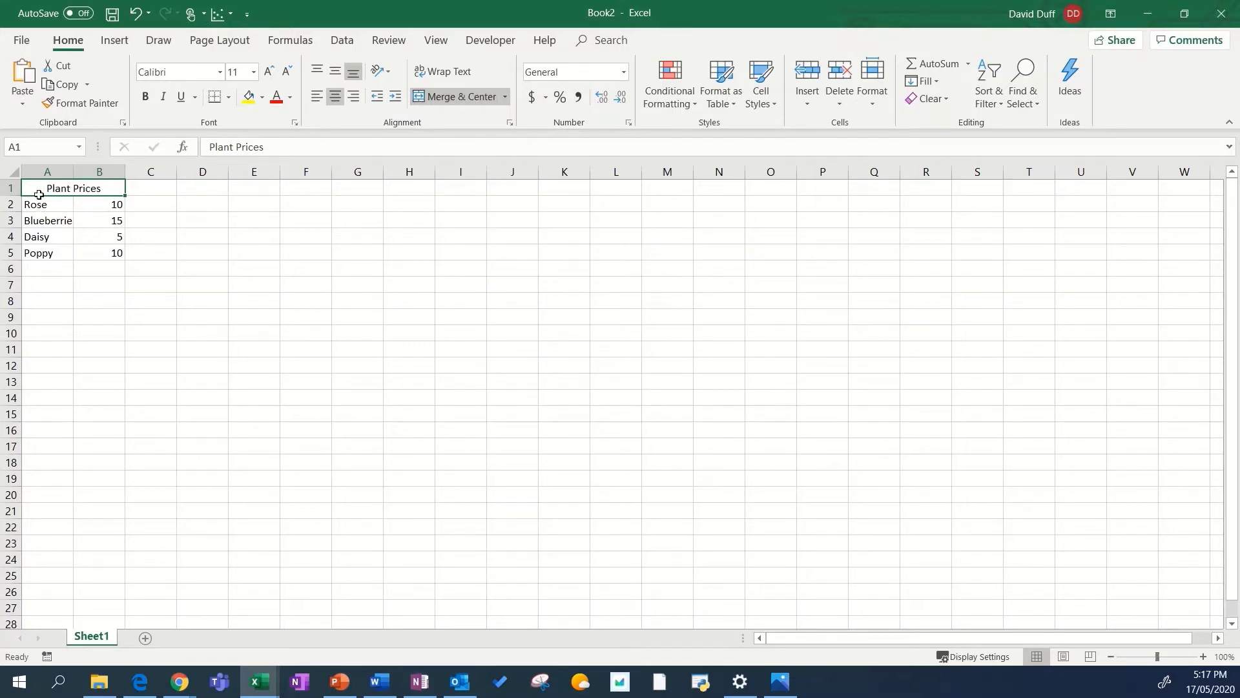
pyautogui.click(64, 221)
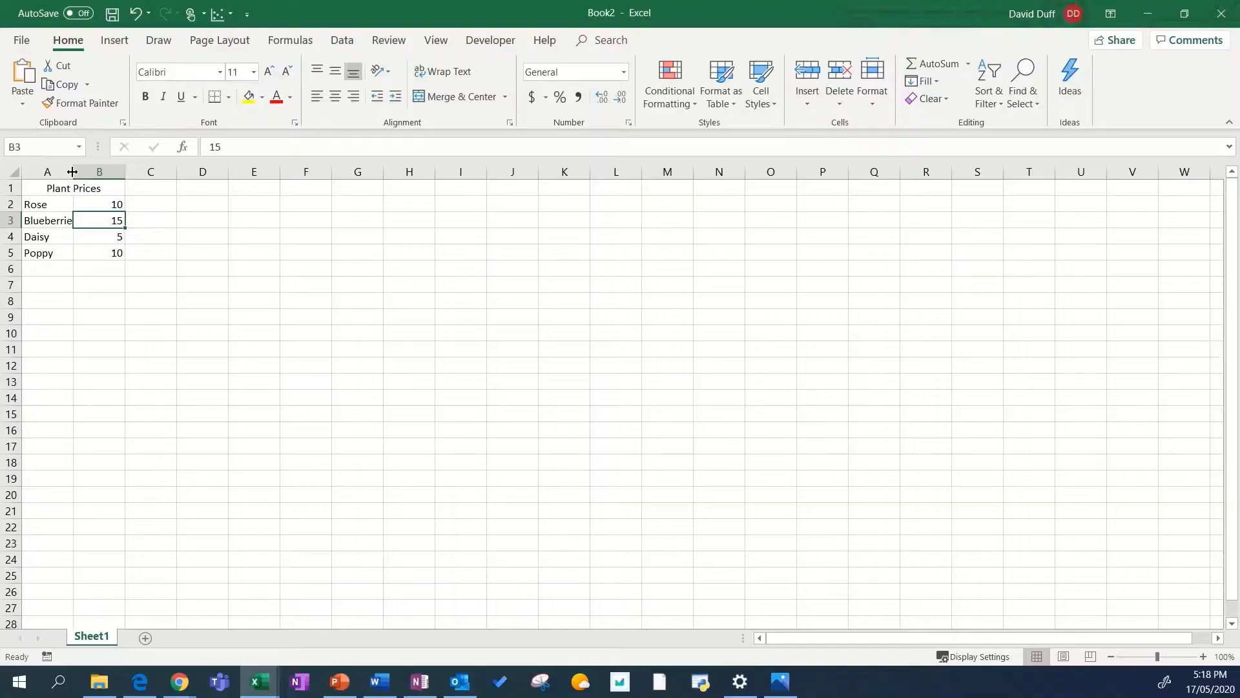
pyautogui.moveTo(72, 172); pyautogui.dragTo(85, 172)
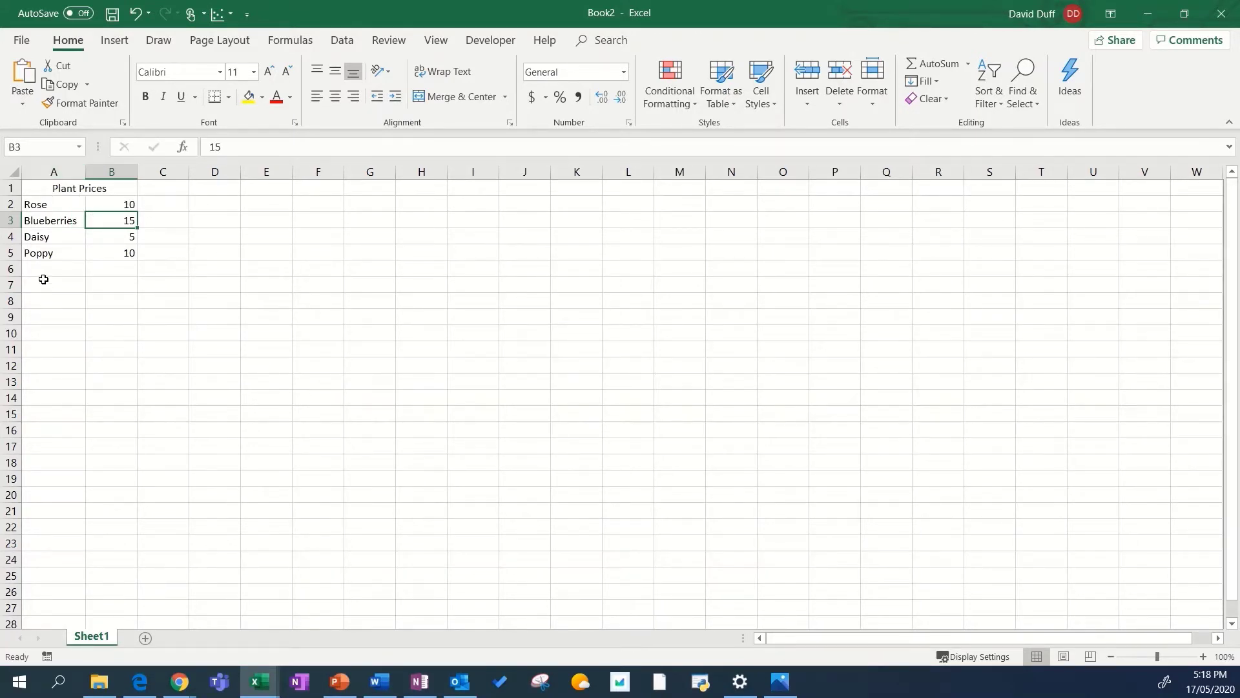
# - Set the Plant Prices title to font size 38 and widen columns A and B to give it more room
pyautogui.click(90, 188)
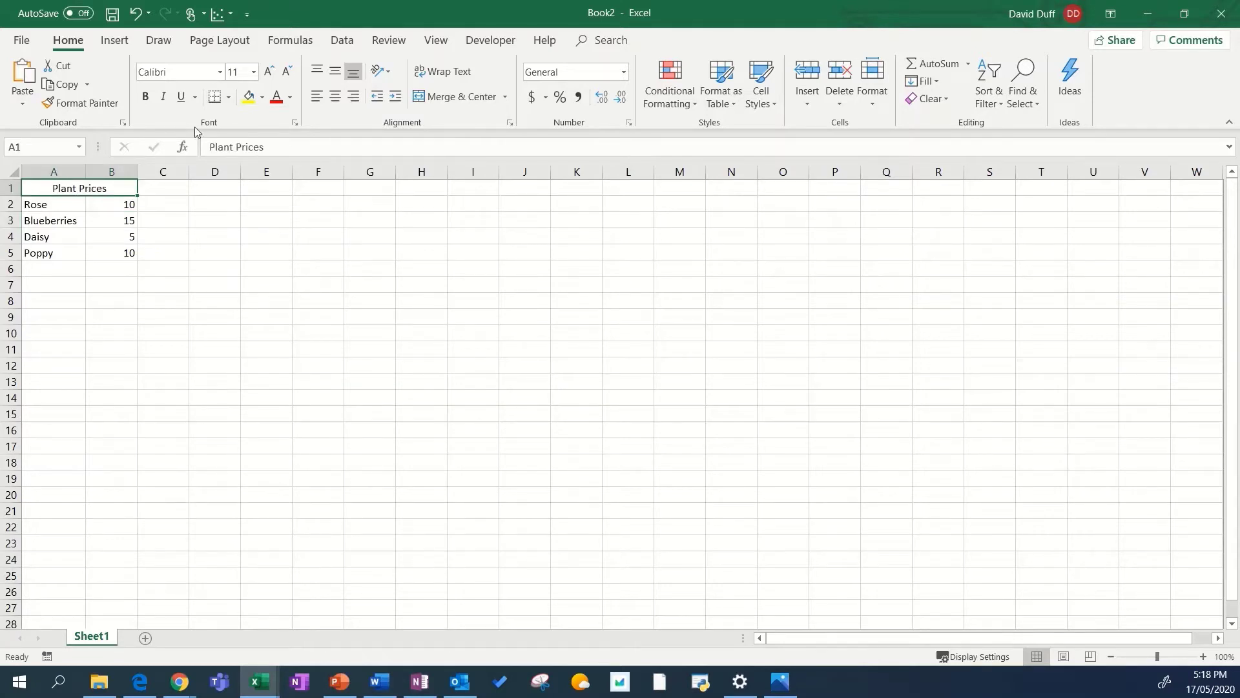
pyautogui.click(236, 69)
pyautogui.doubleClick(235, 71)
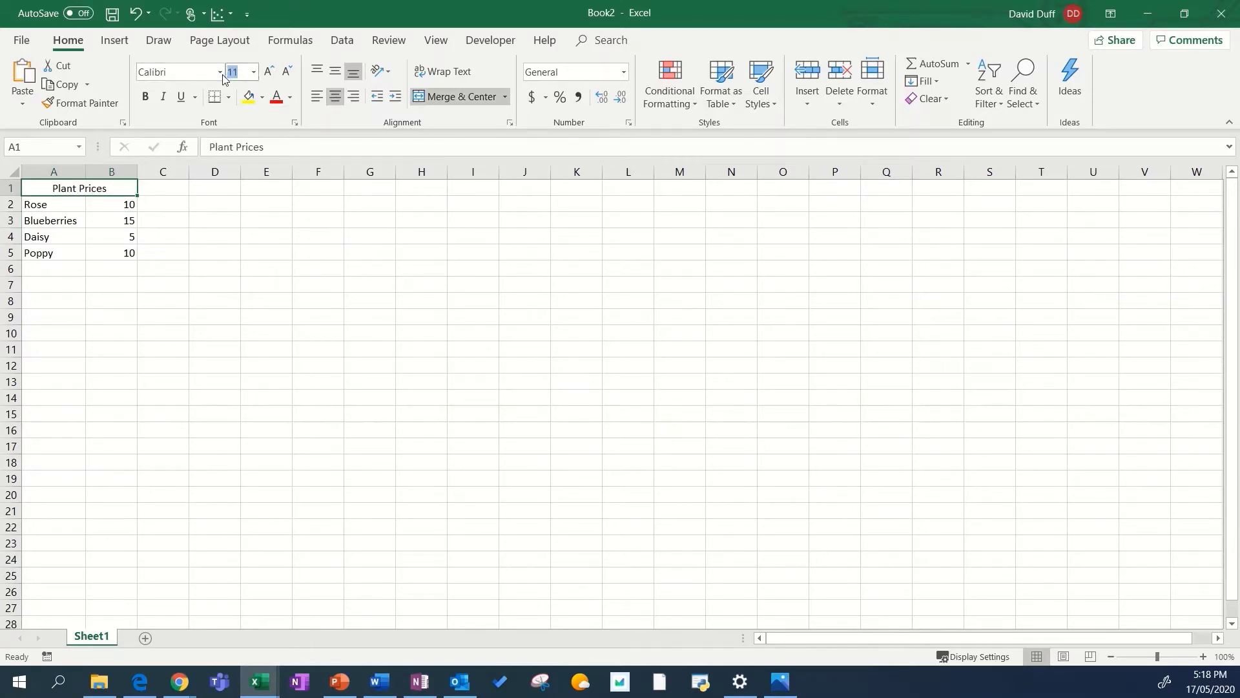
pyautogui.write('38')
pyautogui.press('Return')
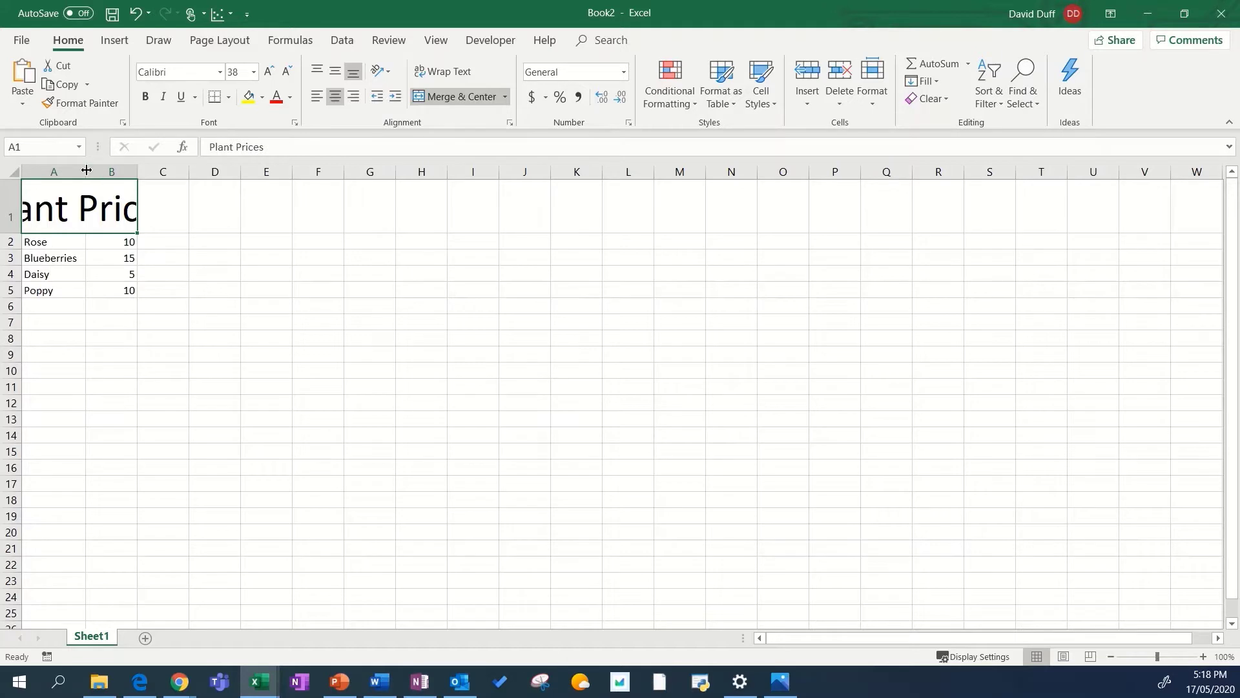
pyautogui.doubleClick(137, 170)
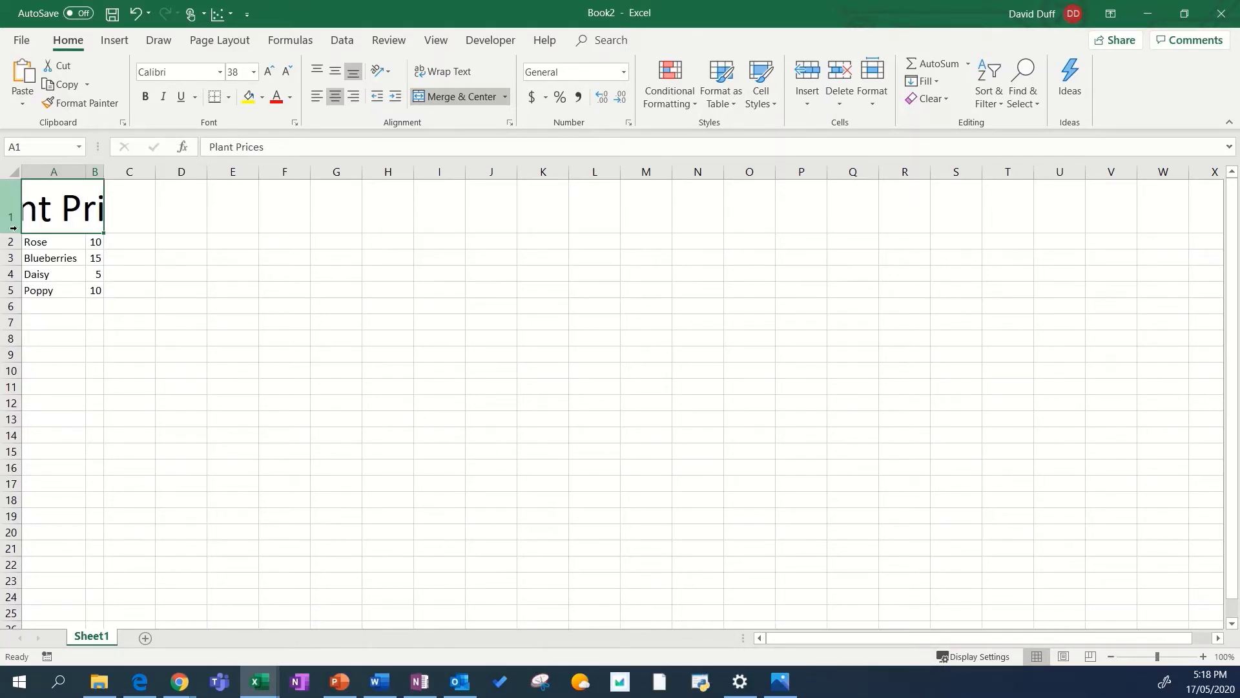
pyautogui.moveTo(103, 173); pyautogui.dragTo(135, 172)
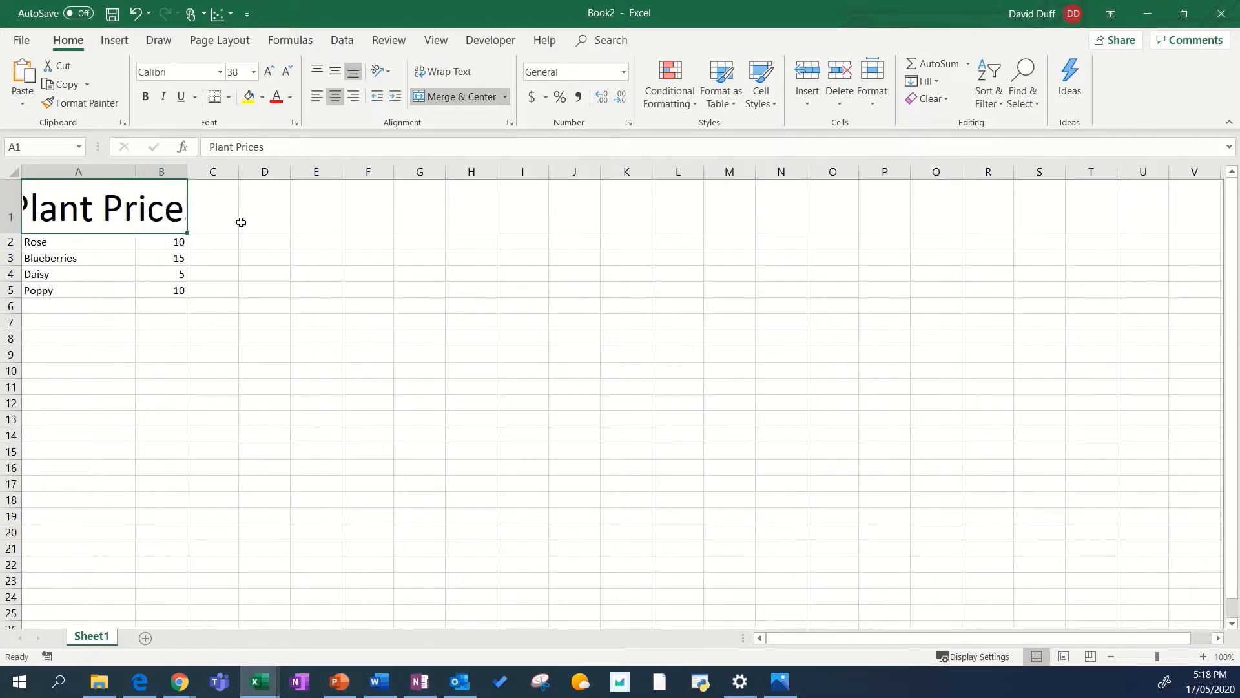
# - Set the font size of the plant names Rose and Blueberries in A2 and A3 to 20
pyautogui.click(85, 243)
pyautogui.moveTo(79, 249); pyautogui.dragTo(81, 296)
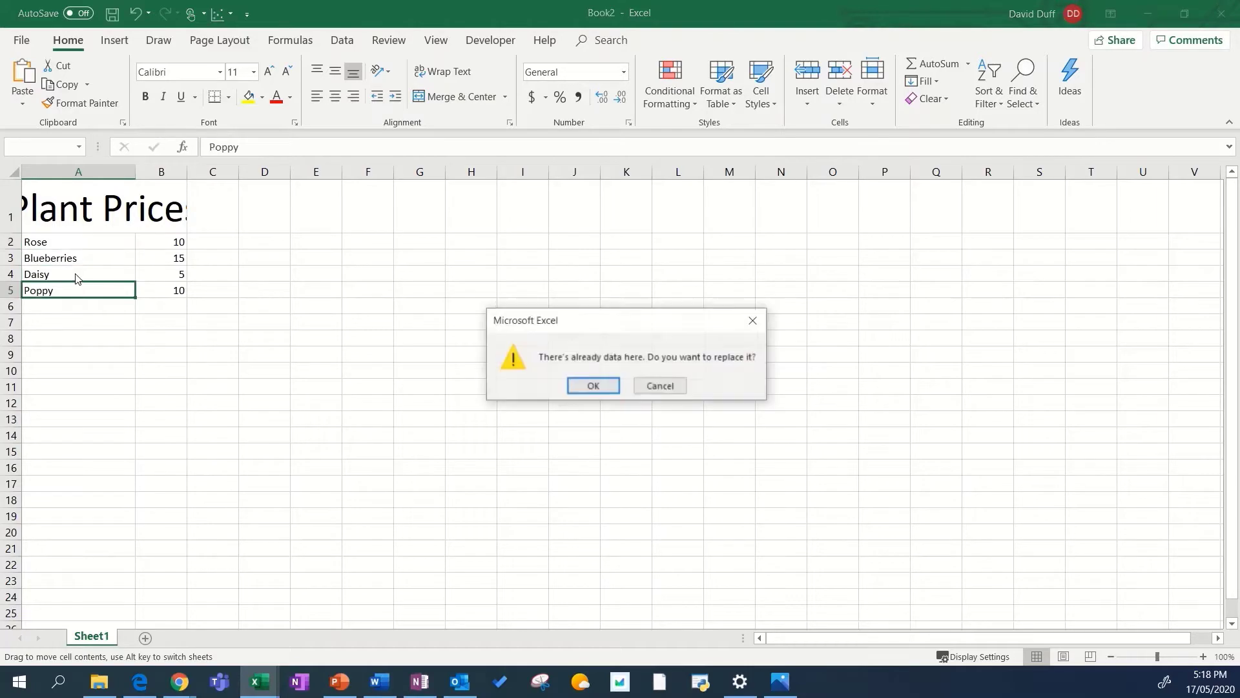
pyautogui.click(659, 386)
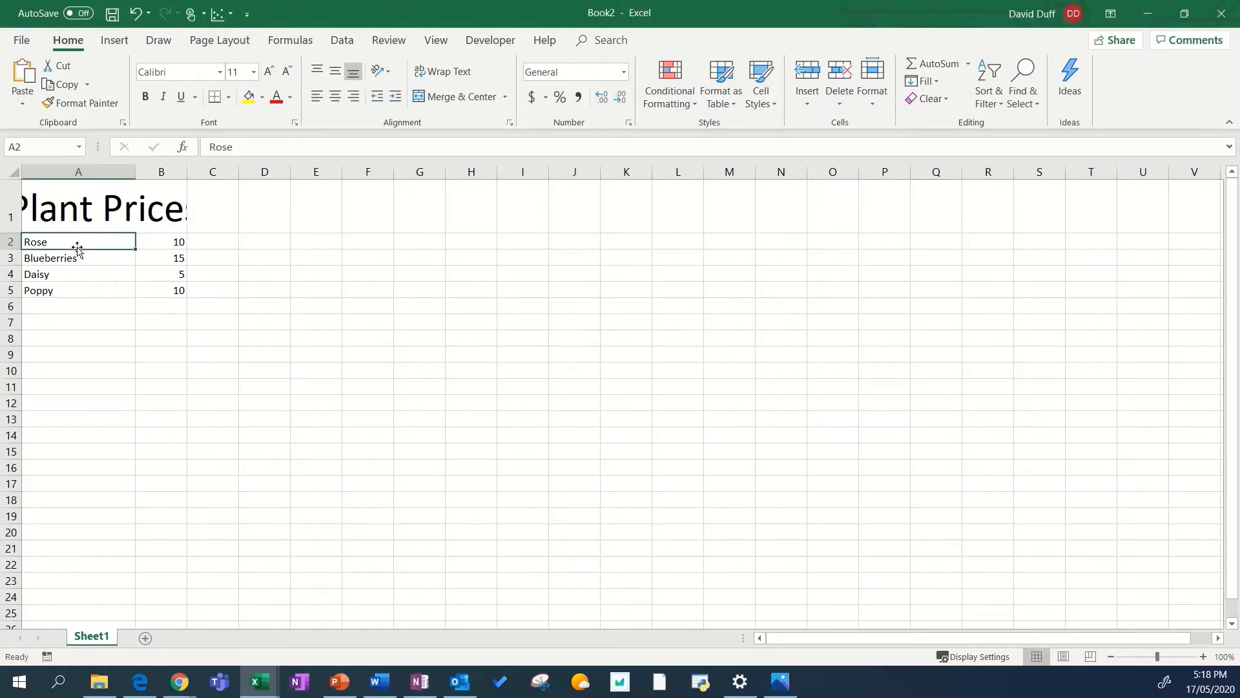
pyautogui.click(244, 72)
pyautogui.write('20')
pyautogui.press('Return')
pyautogui.click(39, 270)
pyautogui.click(237, 73)
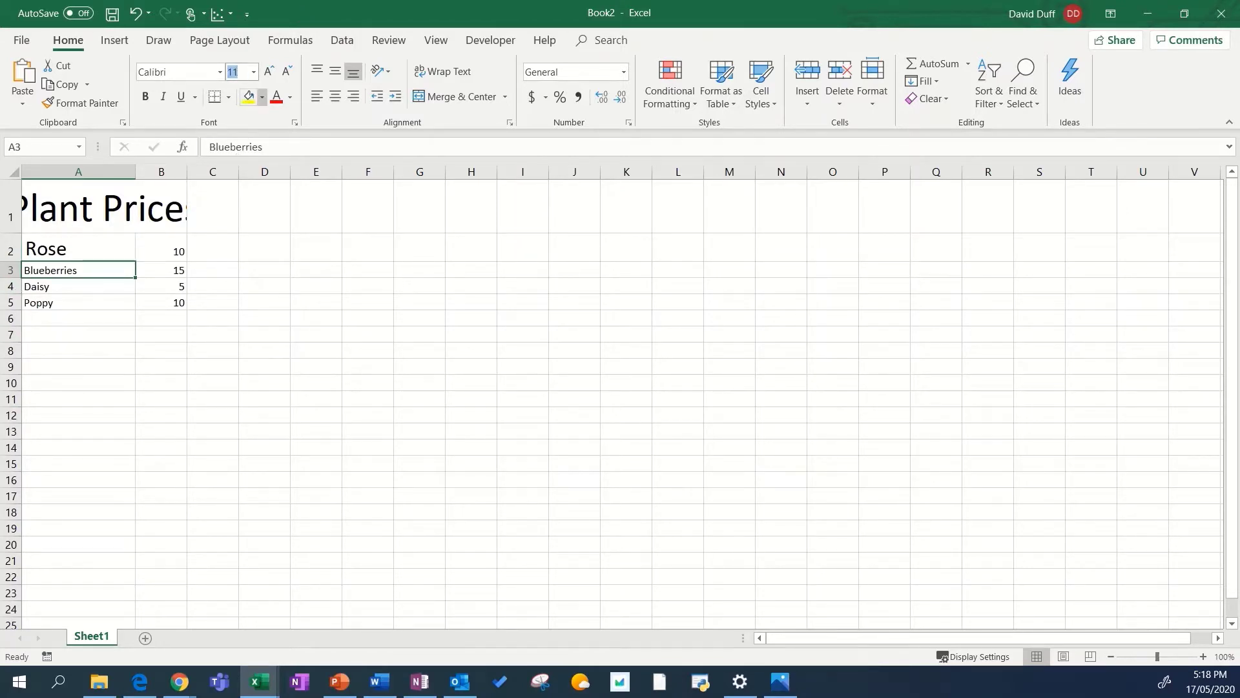
pyautogui.write('20')
pyautogui.press('Return')
# - Set the font size of the plant names Daisy and Poppy in A4 and A5 to 20
pyautogui.click(75, 299)
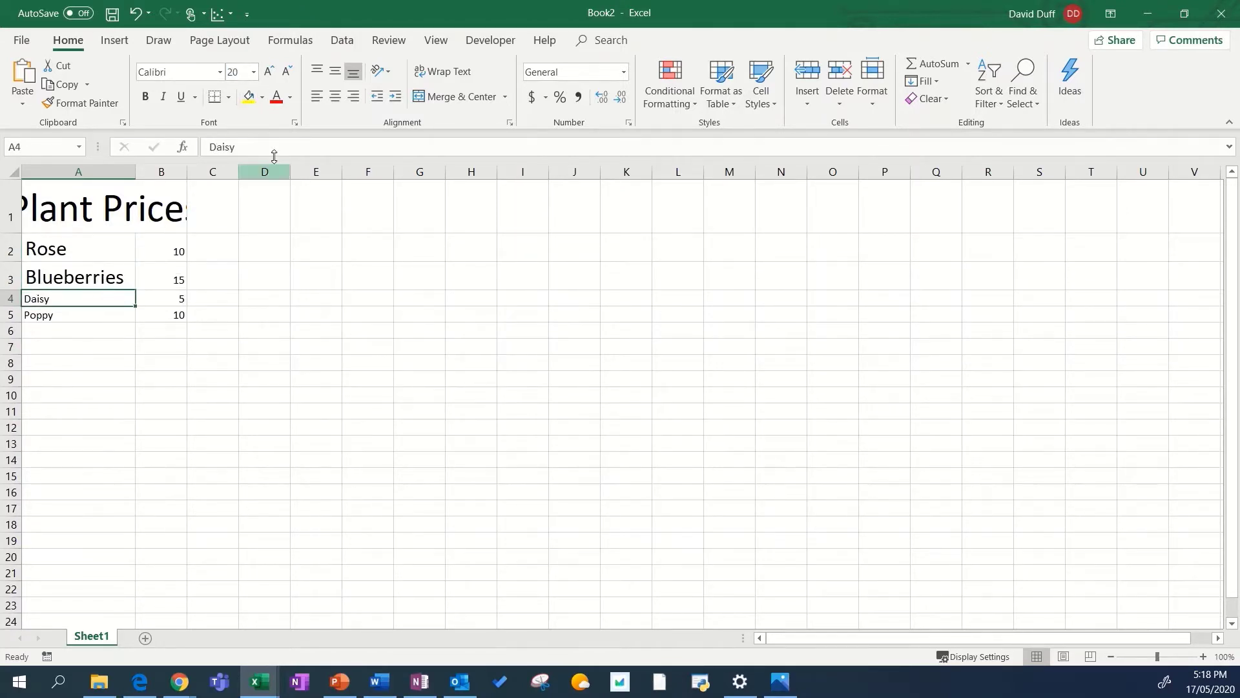
pyautogui.click(236, 72)
pyautogui.write('20')
pyautogui.press('Return')
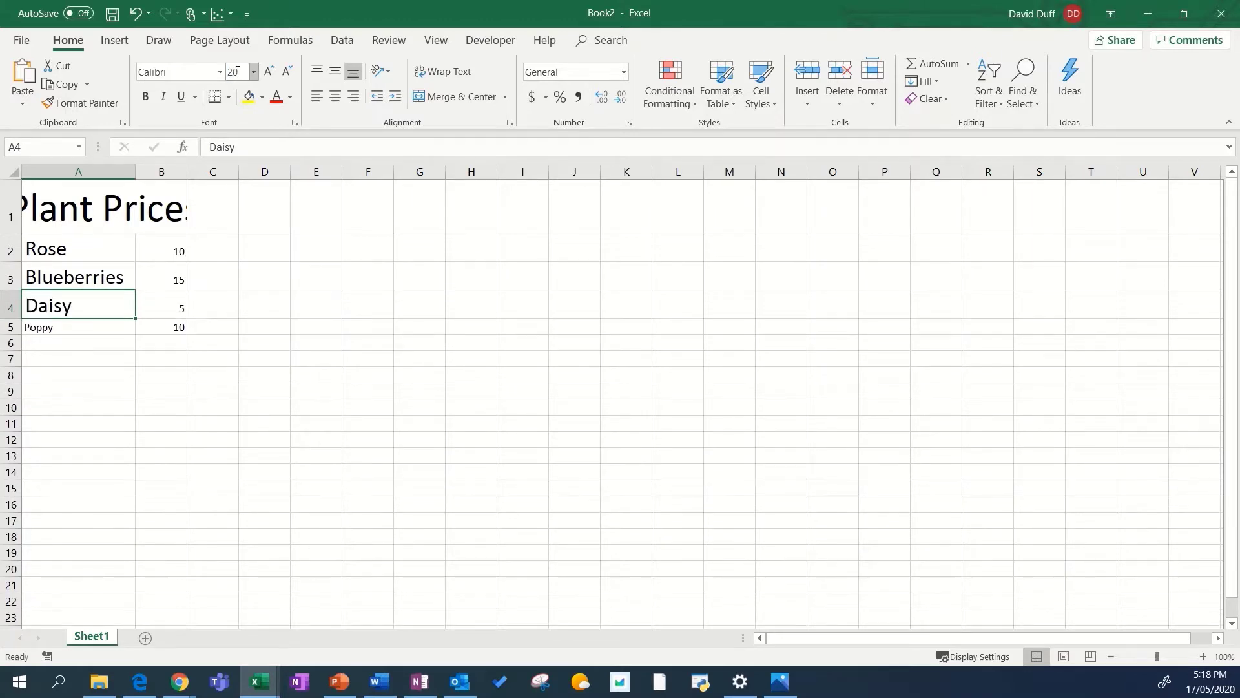
pyautogui.click(33, 327)
pyautogui.click(244, 71)
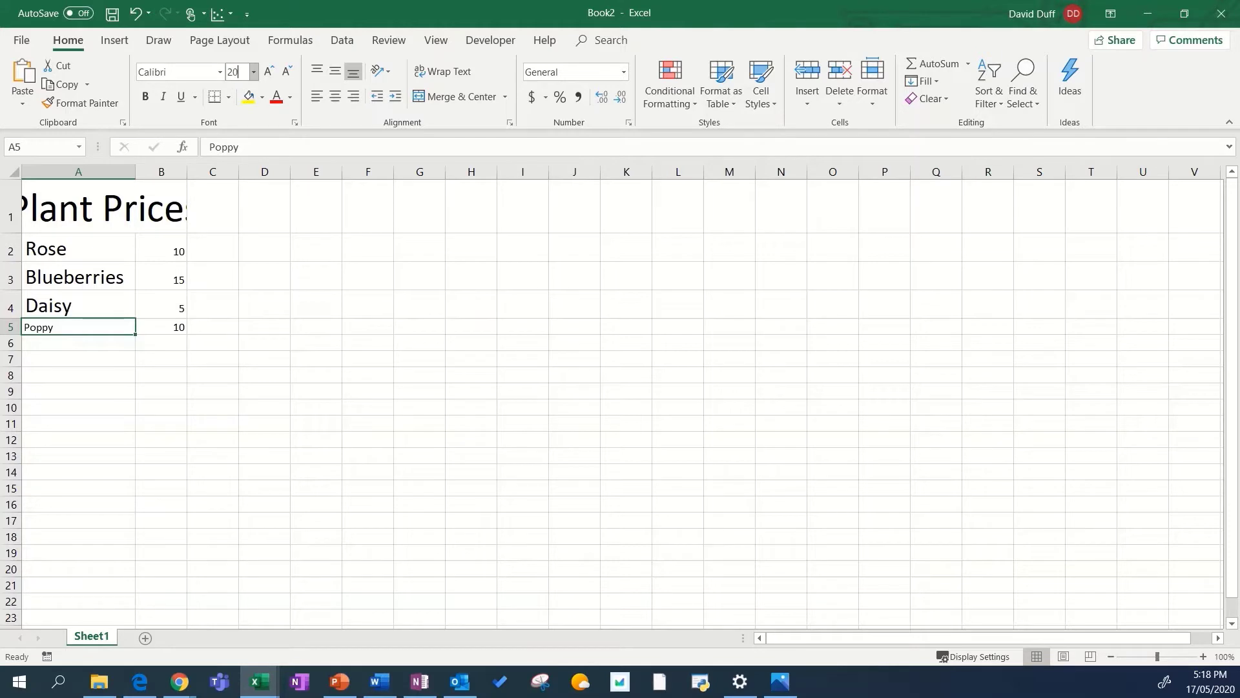
pyautogui.press('Return')
pyautogui.press('Right')
# - Make row 1 taller and widen the table's columns until the whole Plant Prices title fits in its merged cell
pyautogui.click(93, 305)
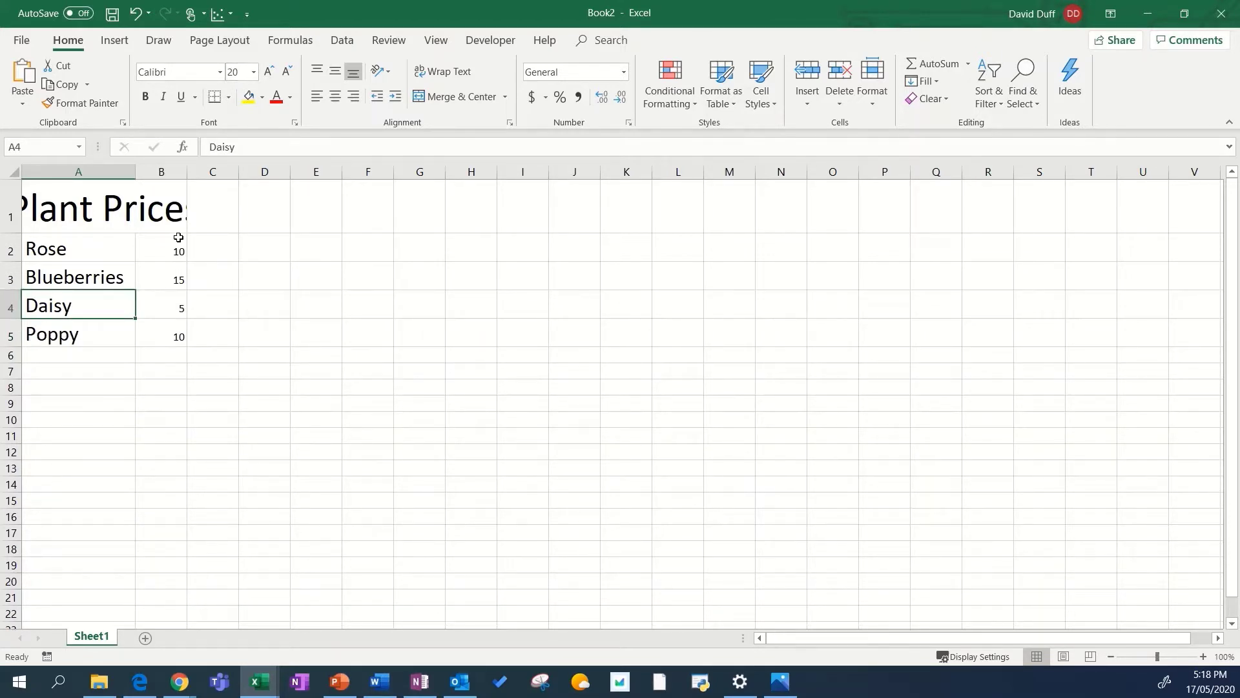
pyautogui.moveTo(78, 207); pyautogui.dragTo(161, 206)
pyautogui.hotkey('alt', 'h')
pyautogui.press('m')
pyautogui.press('c')
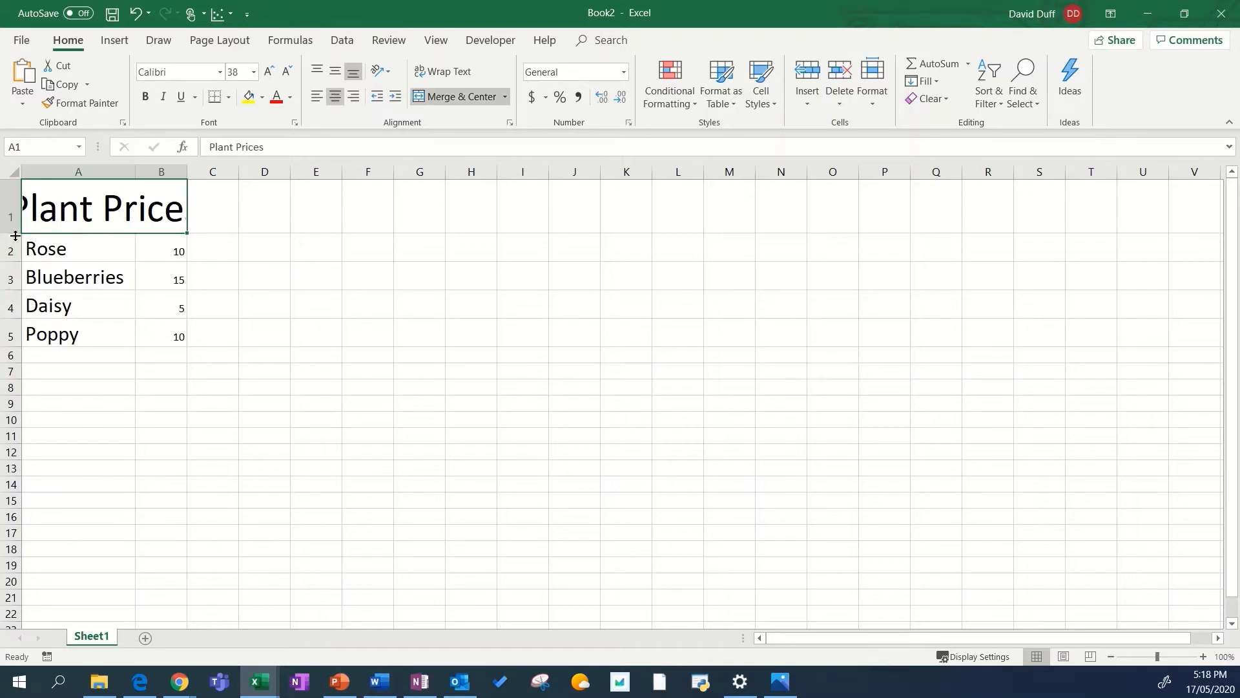
pyautogui.moveTo(17, 236); pyautogui.dragTo(17, 252)
pyautogui.moveTo(185, 176); pyautogui.dragTo(264, 178)
pyautogui.click(166, 321)
pyautogui.moveTo(110, 236); pyautogui.dragTo(259, 326)
pyautogui.moveTo(525, 376); pyautogui.dragTo(537, 389)
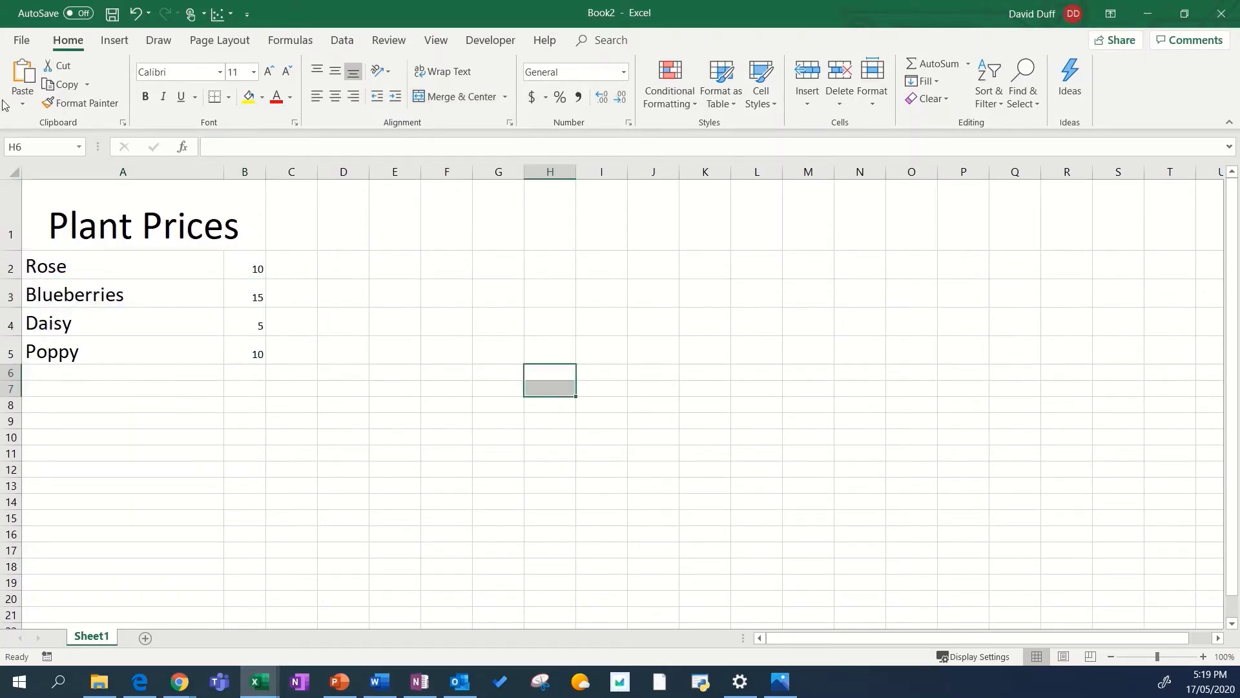
# - Apply All Borders to the whole plant price table, including the title, in A1:B5
pyautogui.click(250, 233)
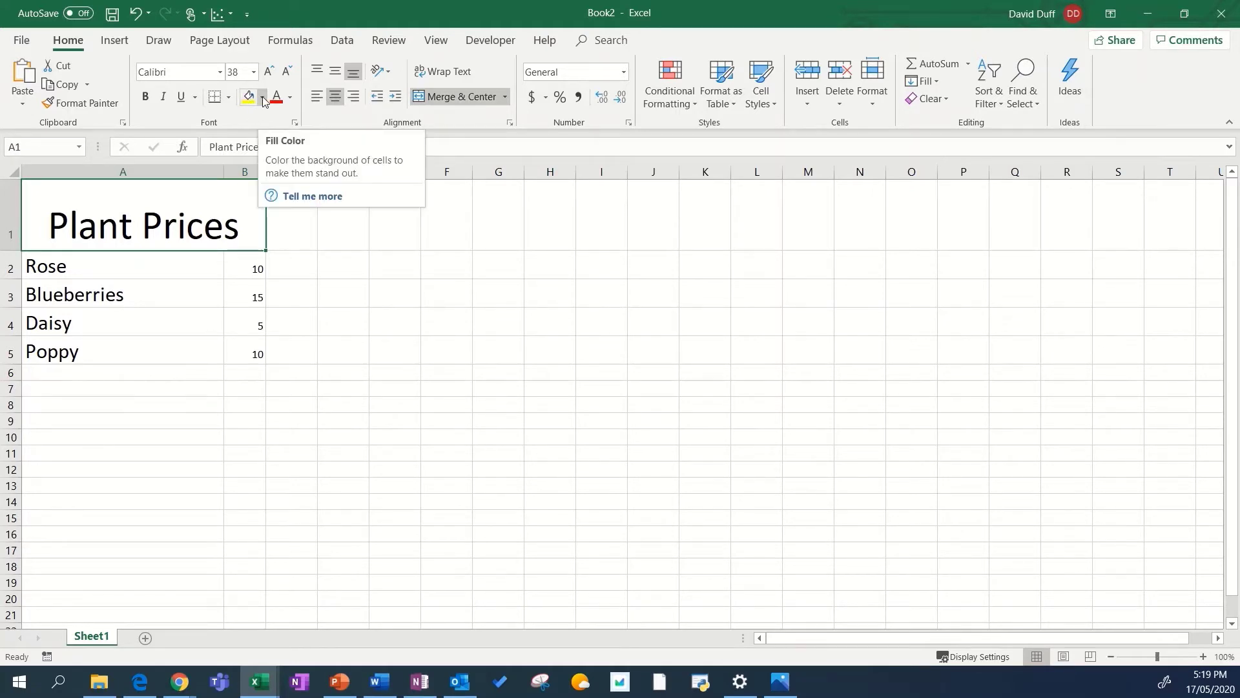
pyautogui.click(125, 282)
pyautogui.moveTo(114, 207); pyautogui.dragTo(220, 352)
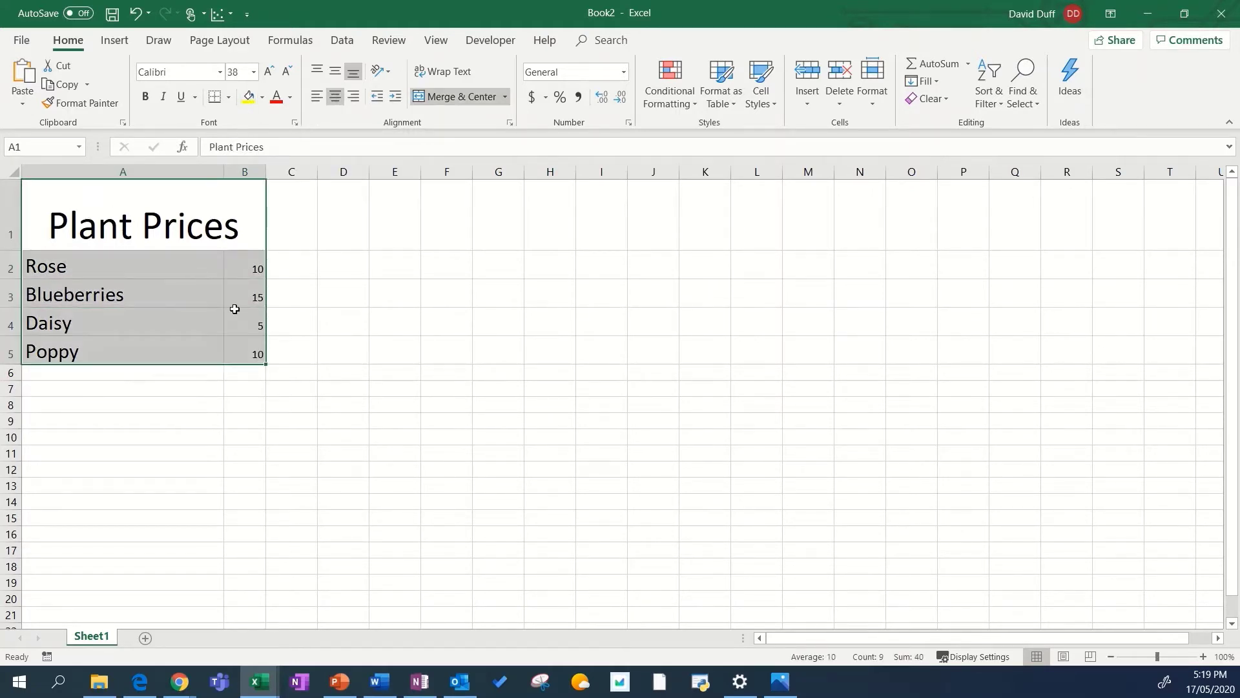
pyautogui.click(228, 98)
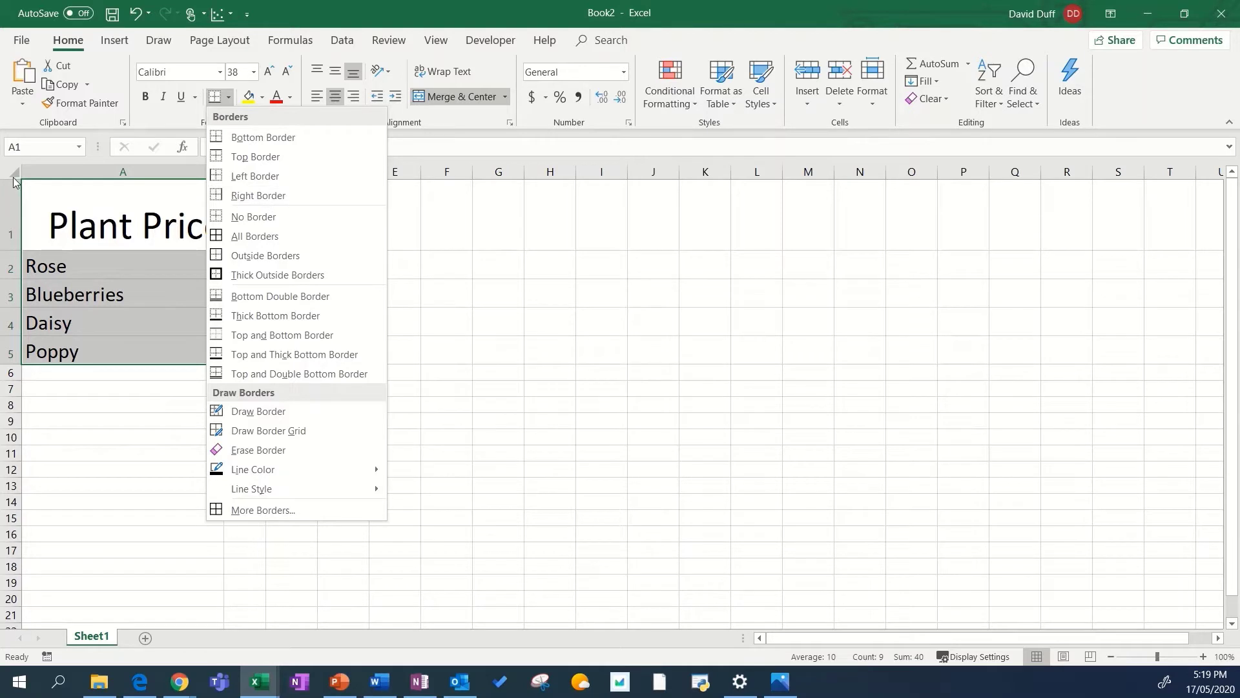
pyautogui.click(277, 239)
pyautogui.click(327, 273)
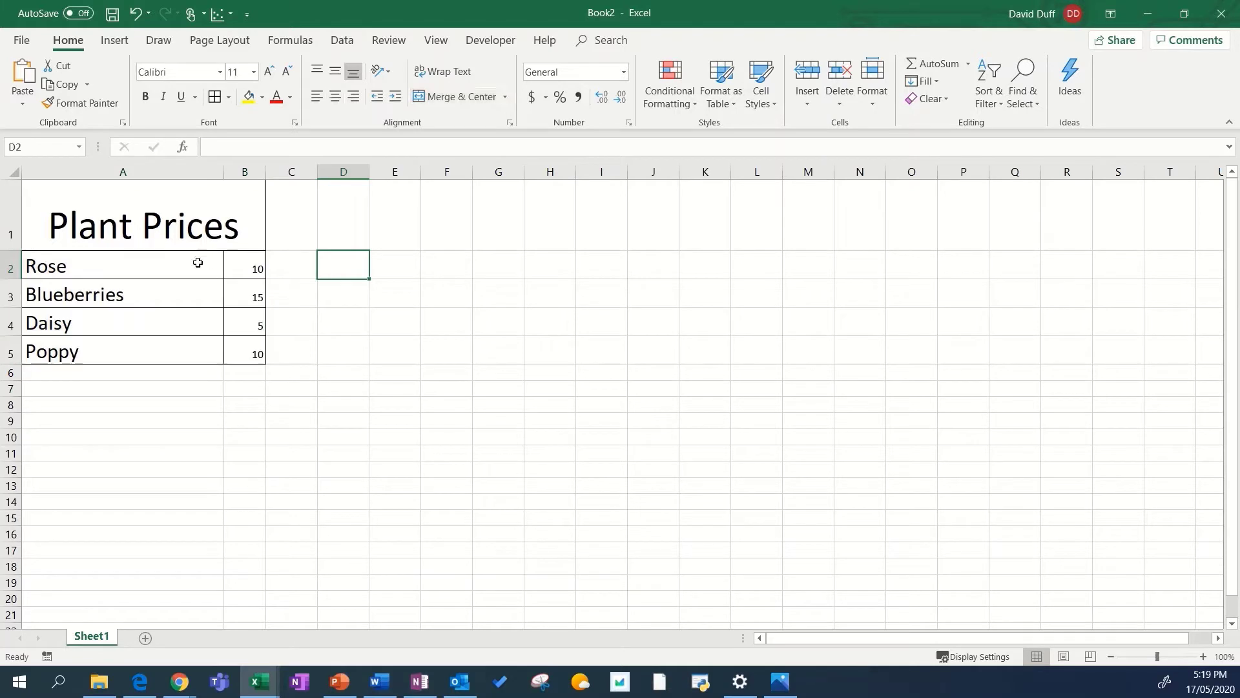
# - Preview how the bordered plant price table prints on the page, and return to the sheet
pyautogui.moveTo(199, 238); pyautogui.dragTo(246, 351)
pyautogui.click(394, 282)
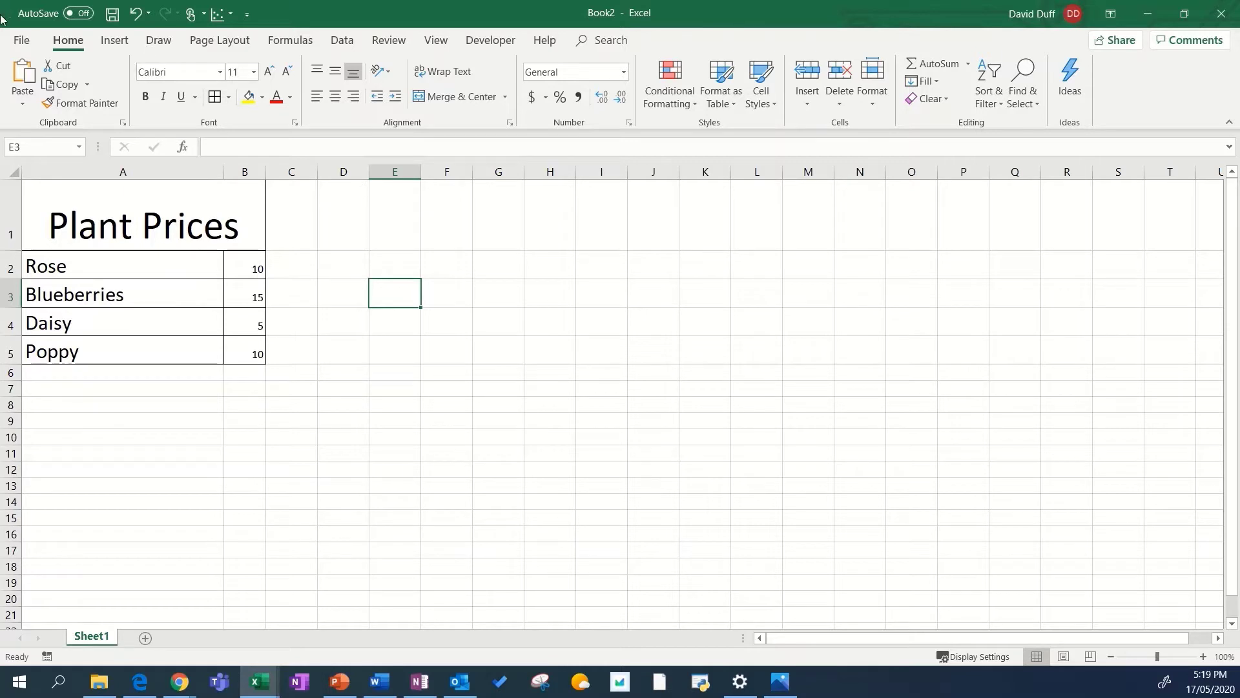
pyautogui.click(22, 40)
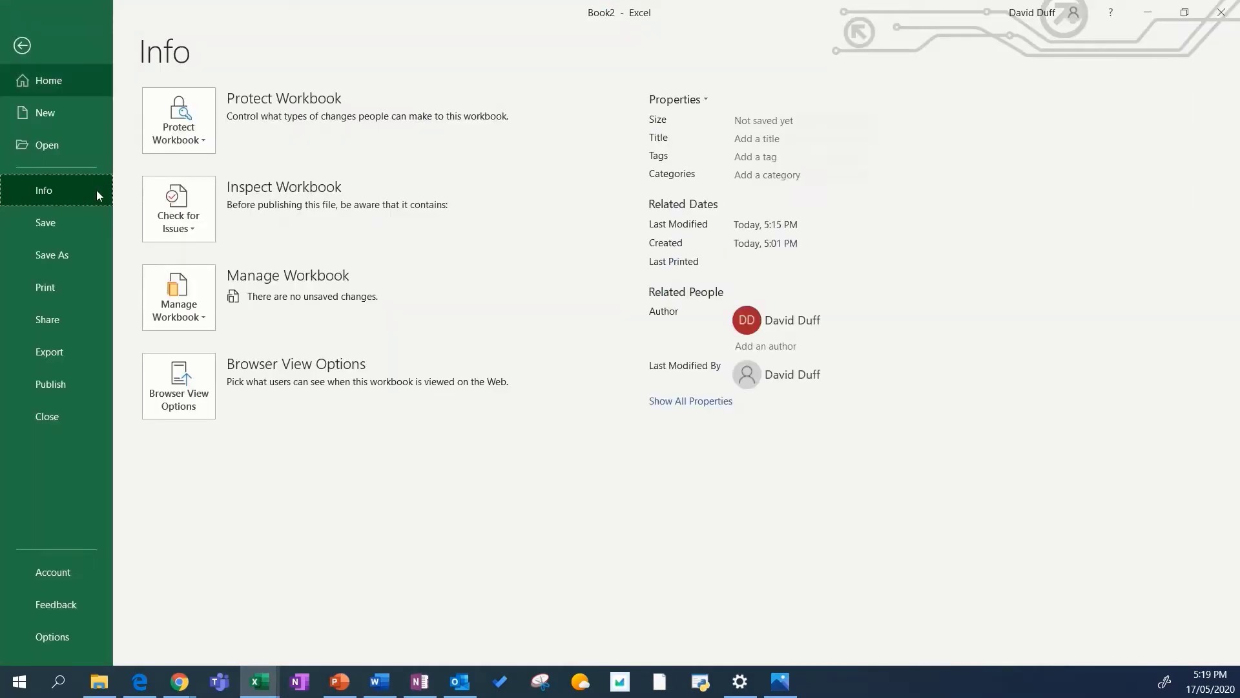
pyautogui.click(64, 299)
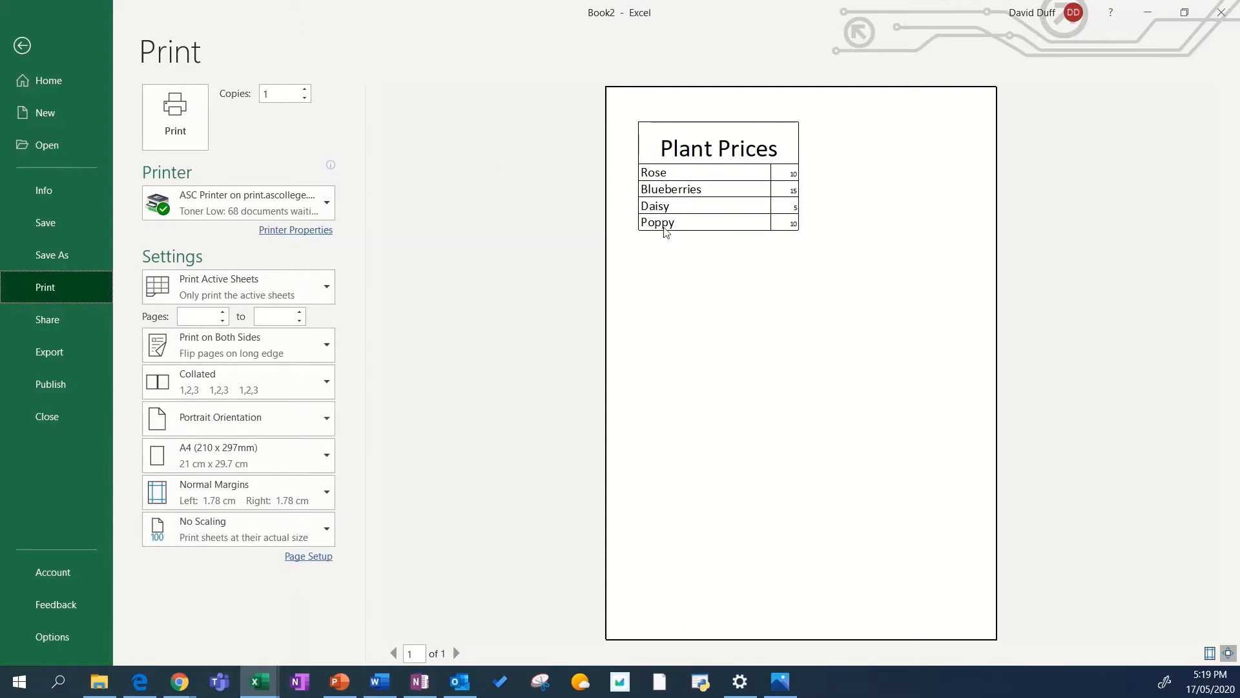
pyautogui.click(23, 45)
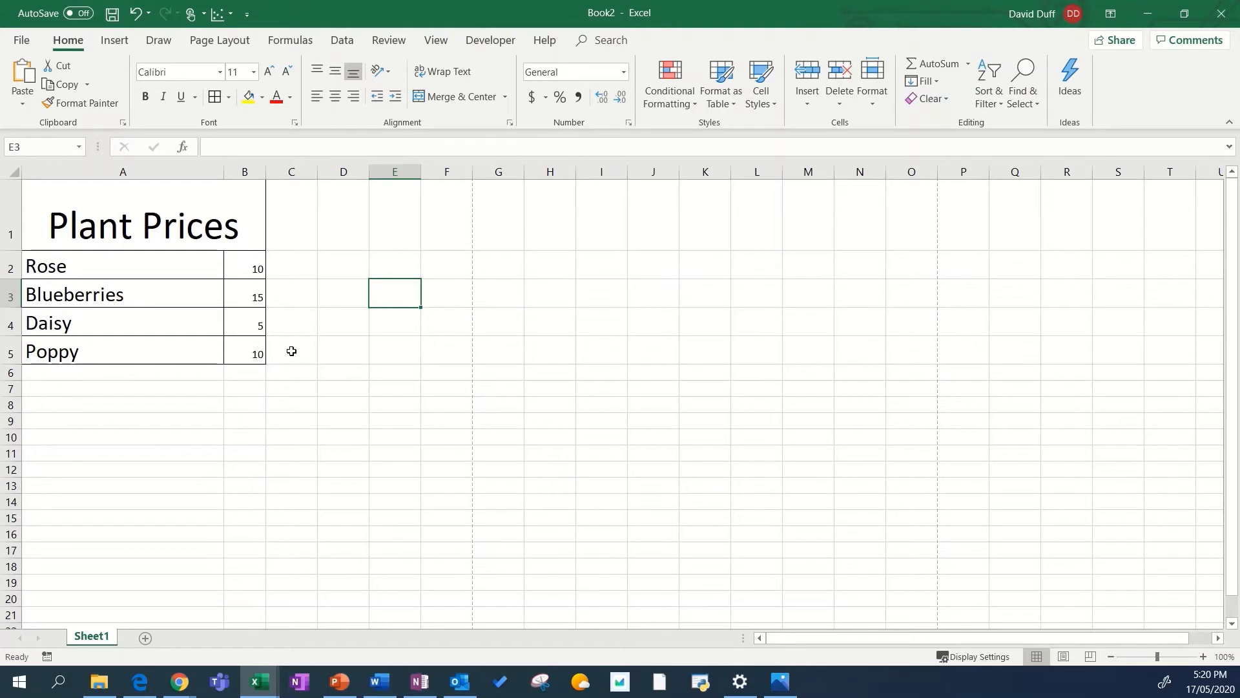
# - Fill the Rose cell A2 with red and the Blueberries cell A3 with blue from the standard colors
pyautogui.click(151, 234)
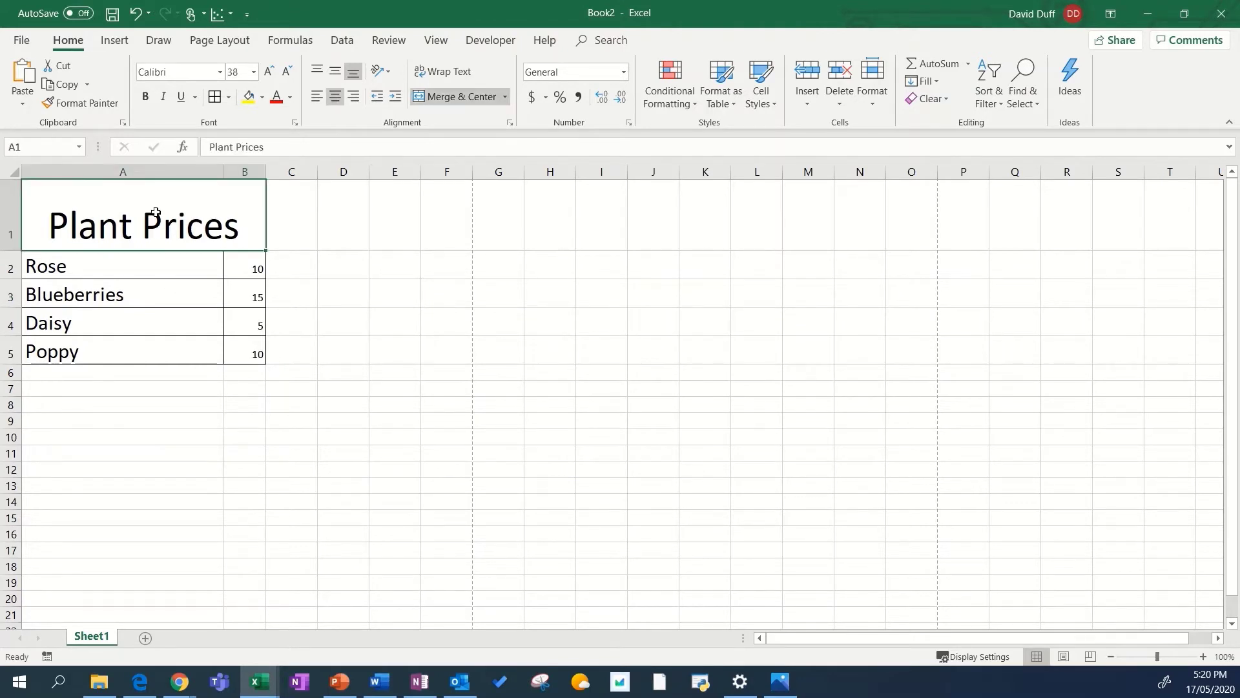
pyautogui.click(126, 267)
pyautogui.click(262, 97)
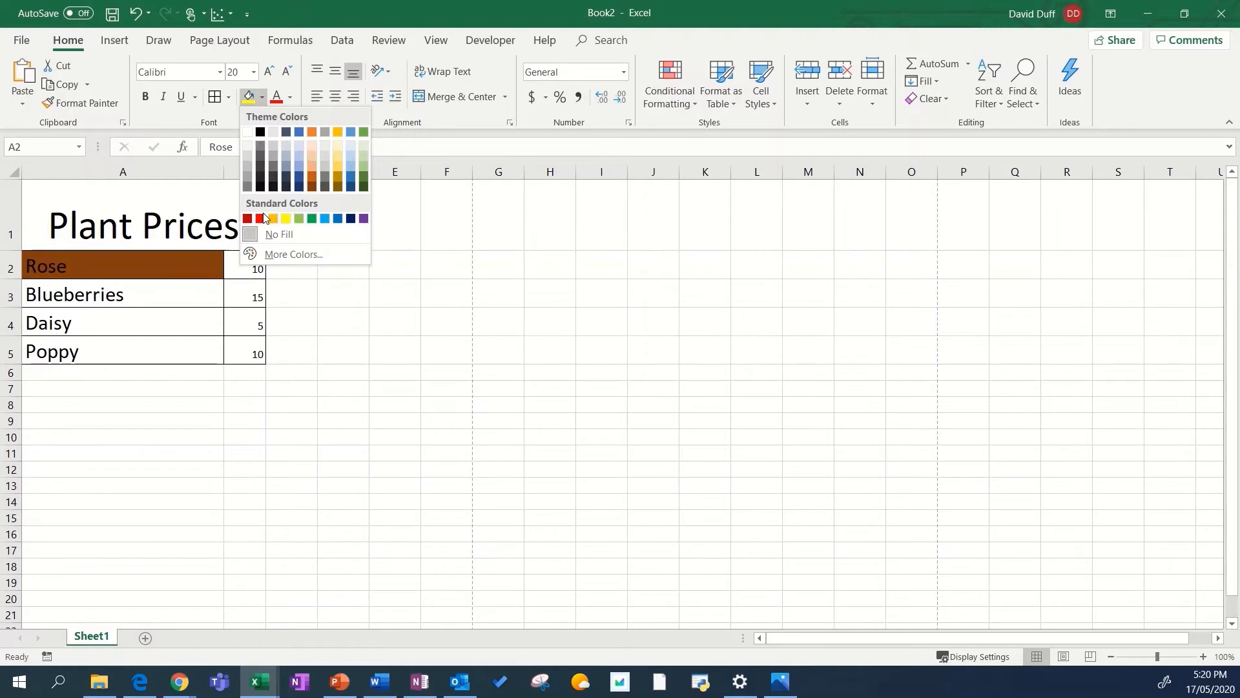
pyautogui.click(137, 293)
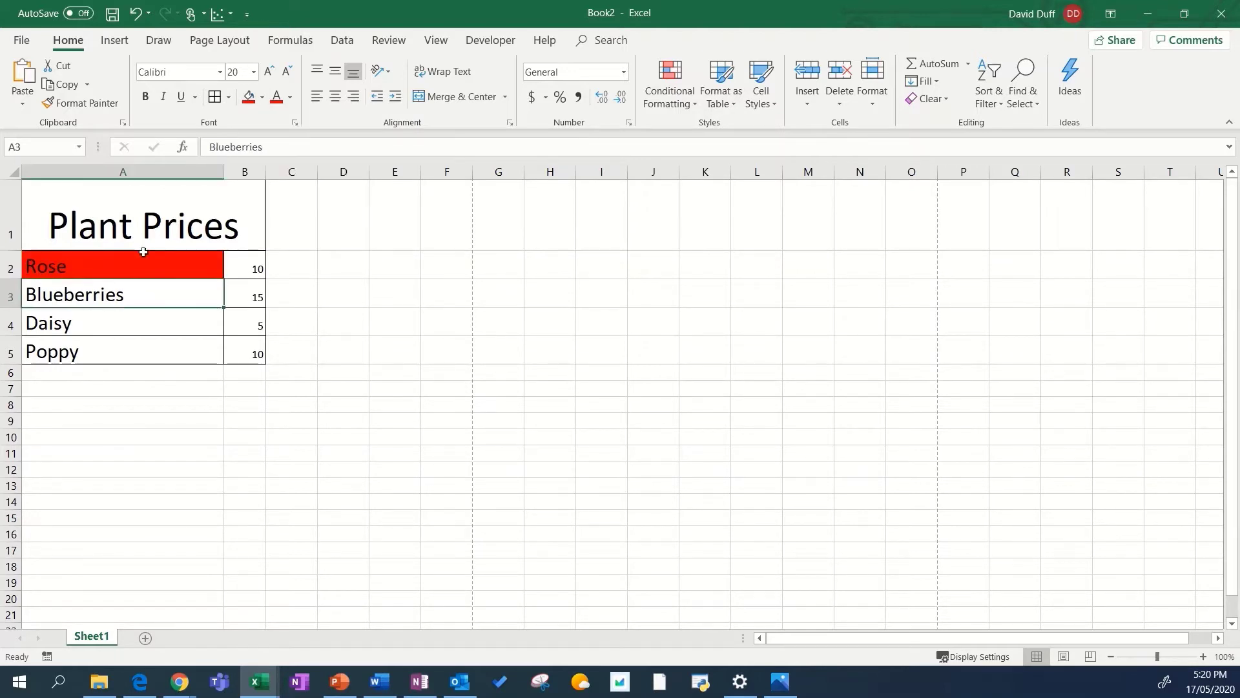
pyautogui.click(261, 98)
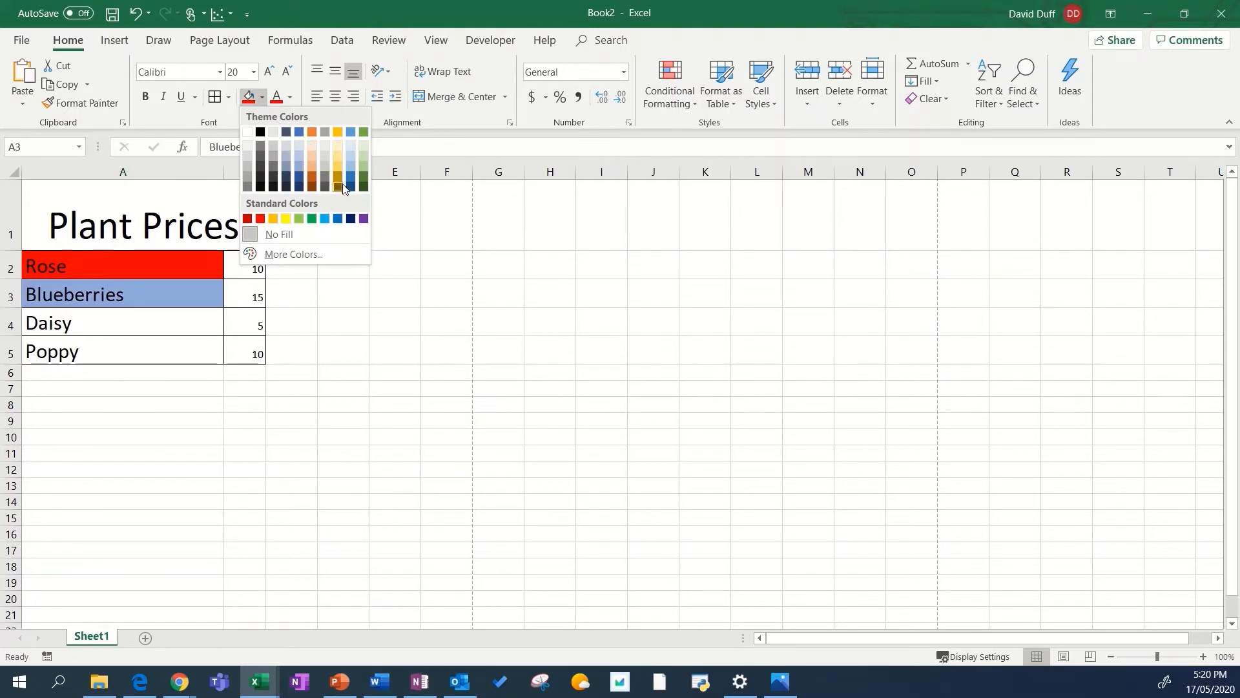
pyautogui.click(339, 219)
# - Fill the Daisy cell A4 with standard yellow
pyautogui.click(153, 322)
pyautogui.click(261, 97)
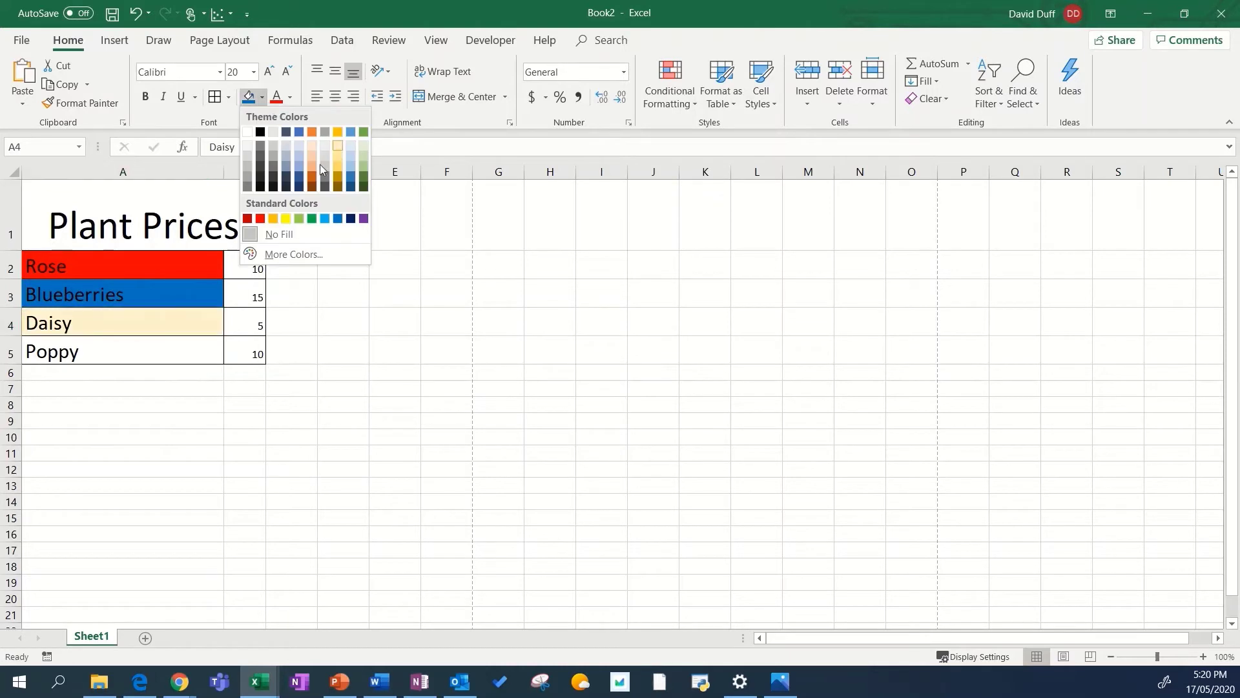
pyautogui.click(289, 220)
# - Fill the Poppy cell A5 with black and set its font color to white
pyautogui.click(125, 347)
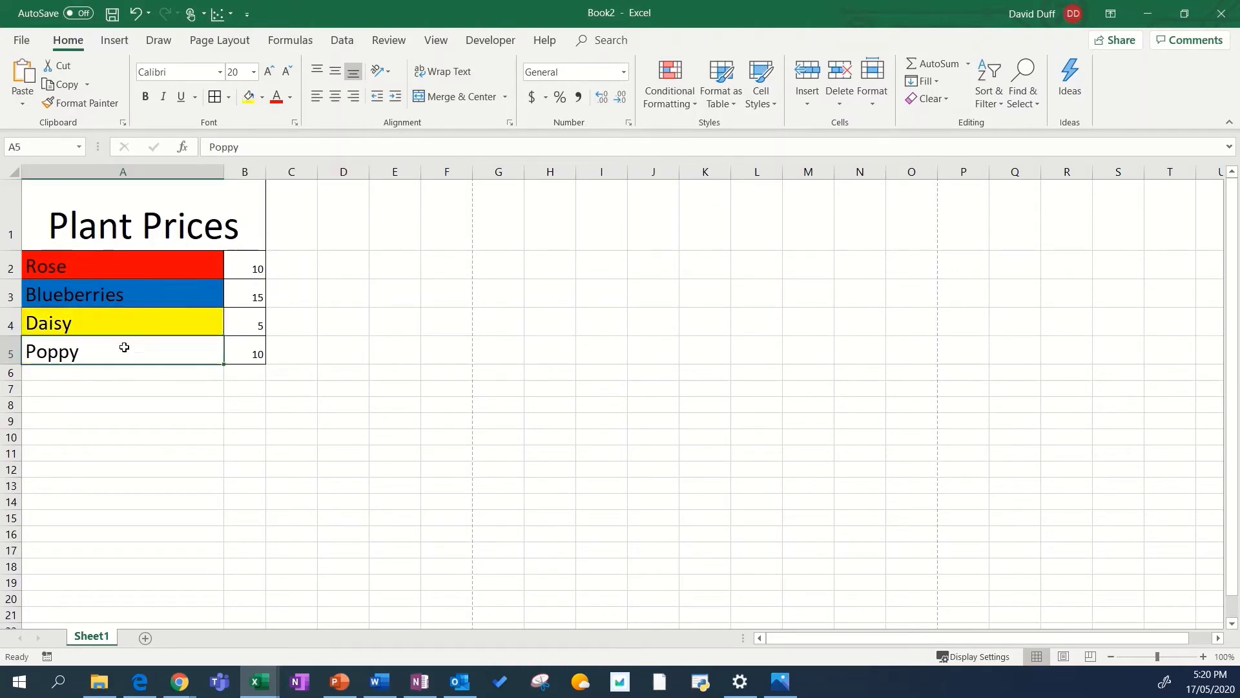
pyautogui.click(262, 97)
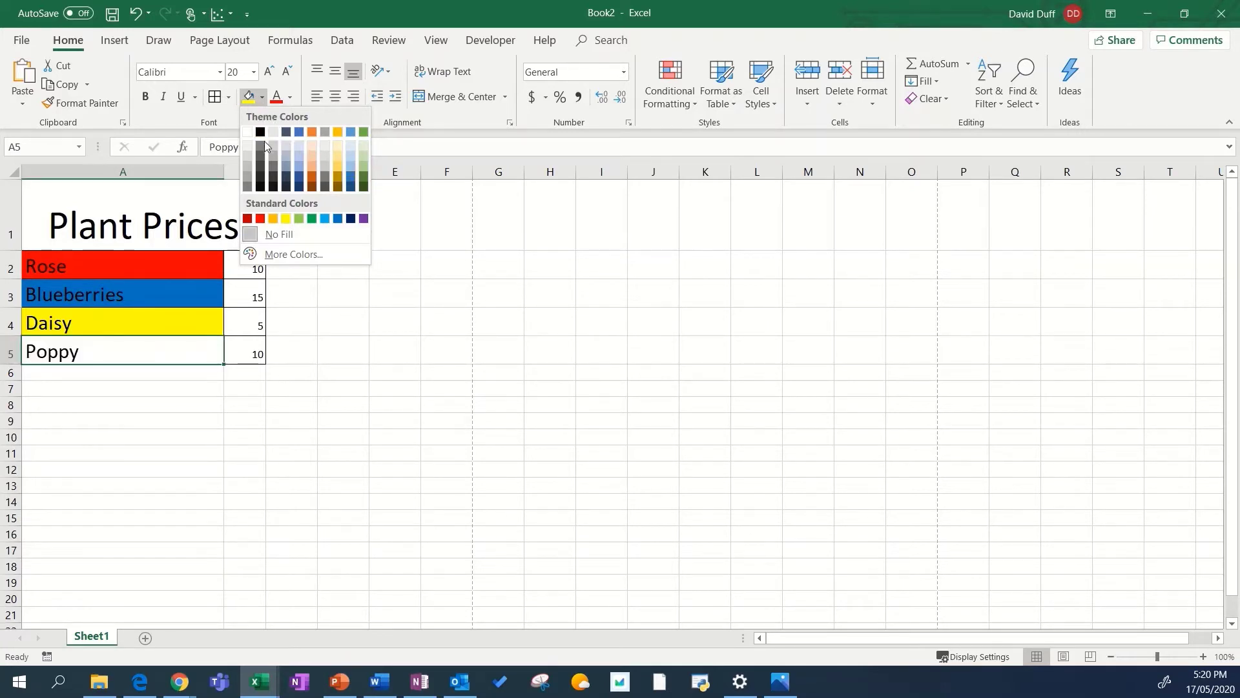
pyautogui.click(260, 133)
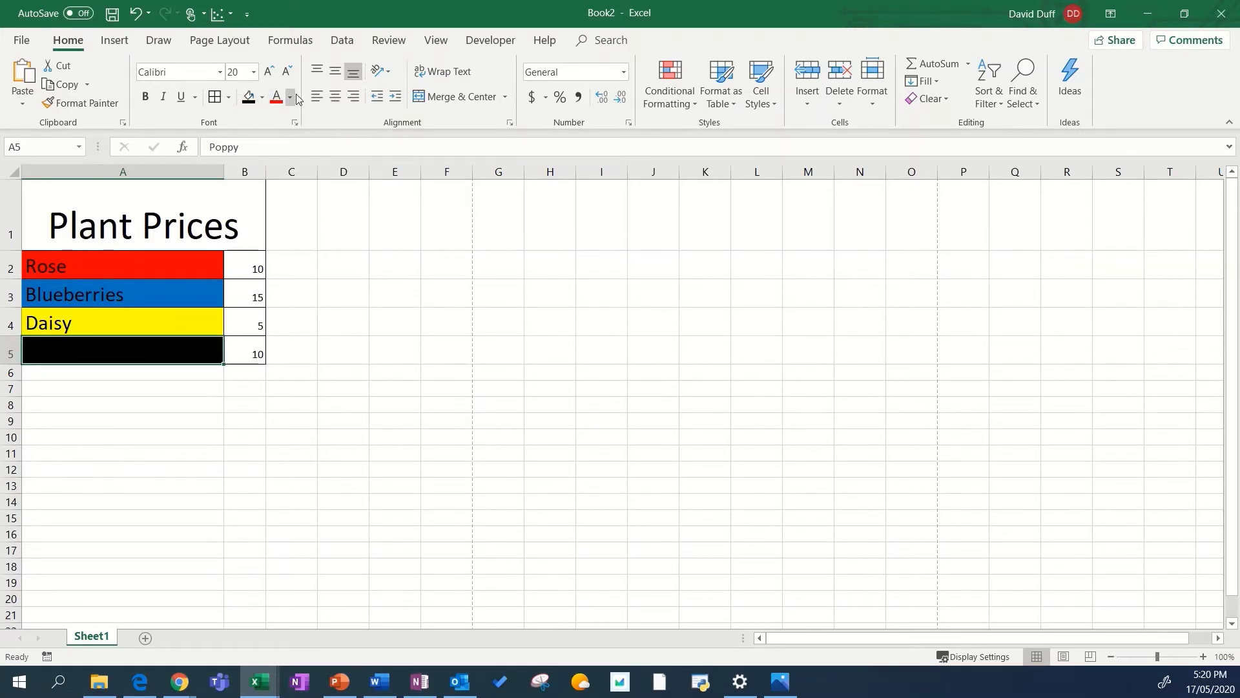
pyautogui.click(288, 101)
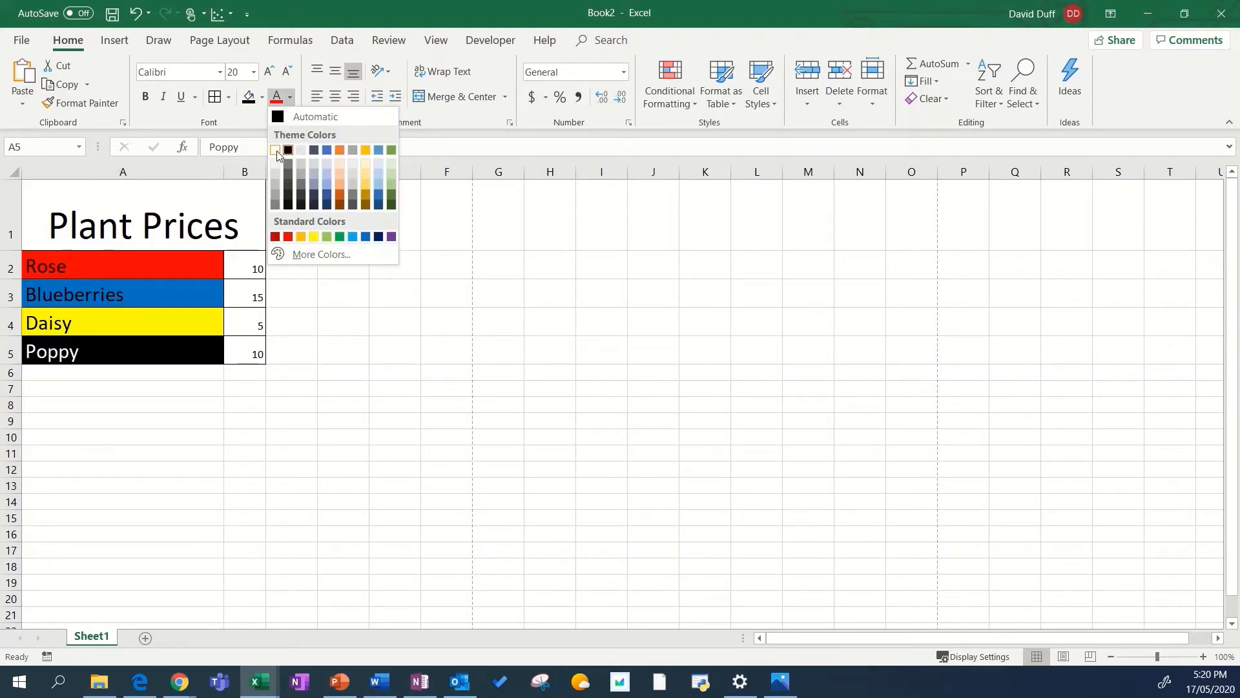
pyautogui.click(276, 151)
pyautogui.click(291, 321)
# - Fill the merged Plant Prices title cell with light green from the standard colors
pyautogui.moveTo(249, 268); pyautogui.dragTo(247, 352)
pyautogui.click(189, 204)
pyautogui.click(229, 97)
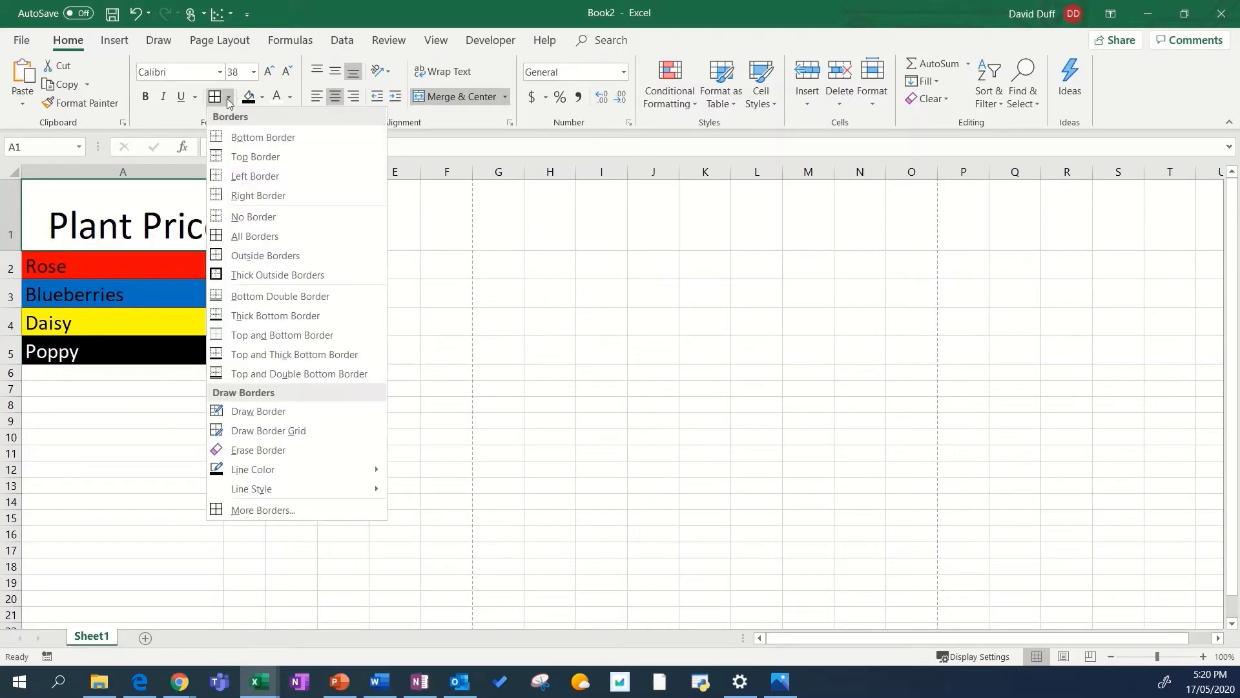
pyautogui.click(264, 97)
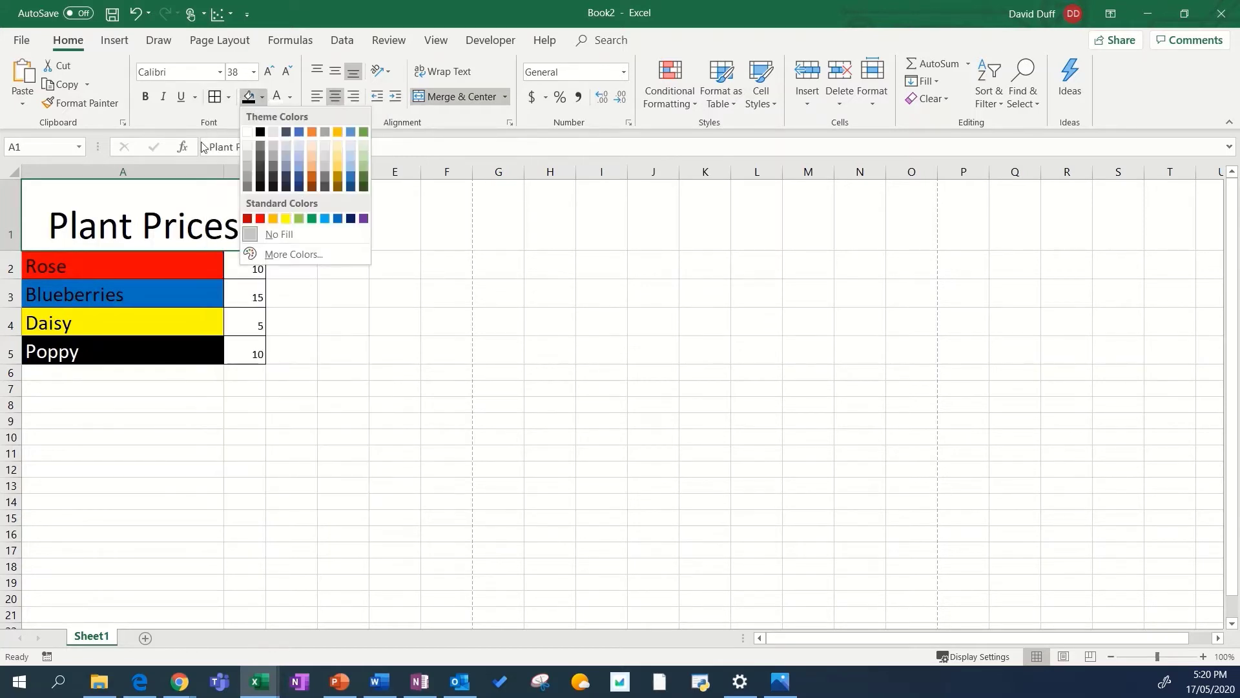
pyautogui.click(299, 218)
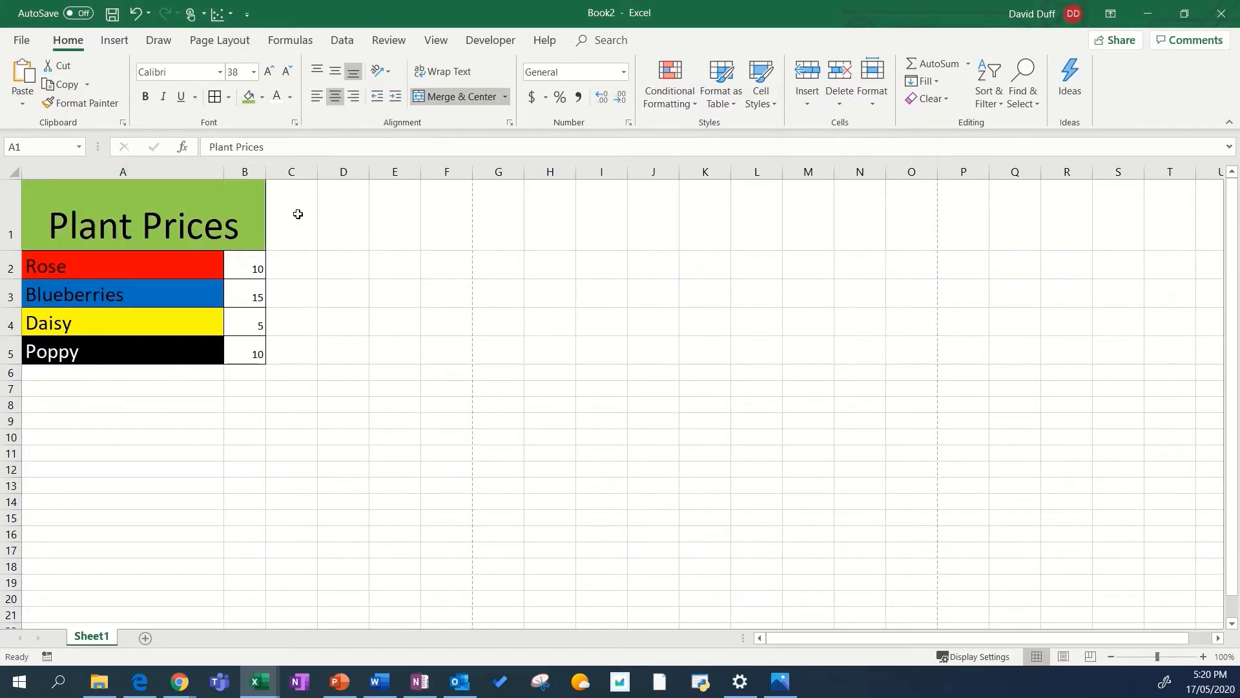
pyautogui.click(319, 244)
pyautogui.click(197, 239)
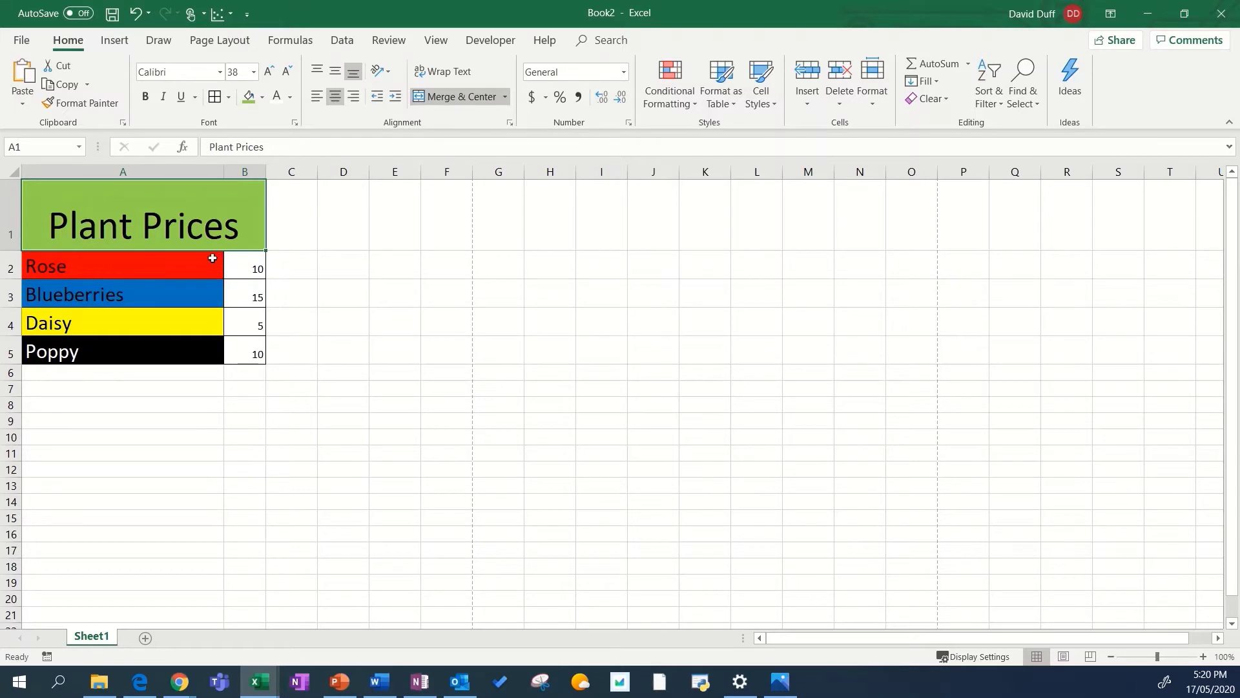
pyautogui.moveTo(152, 215); pyautogui.dragTo(226, 349)
pyautogui.click(398, 306)
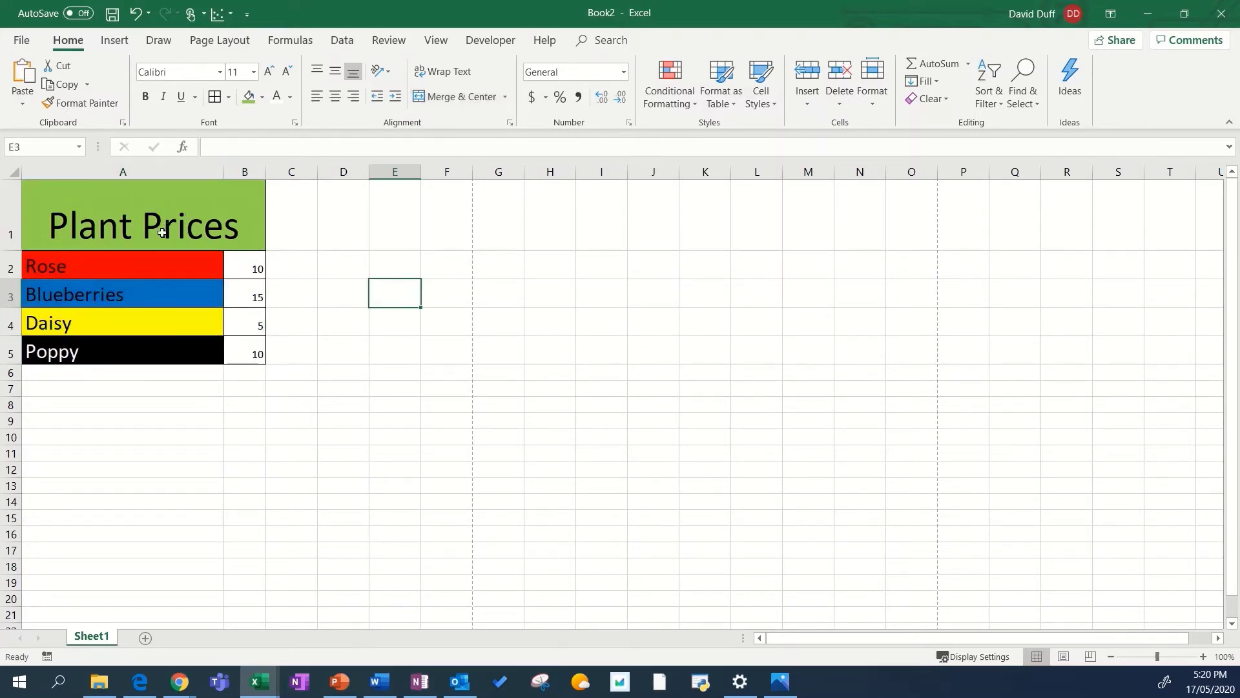
pyautogui.moveTo(168, 228); pyautogui.dragTo(200, 338)
pyautogui.click(427, 310)
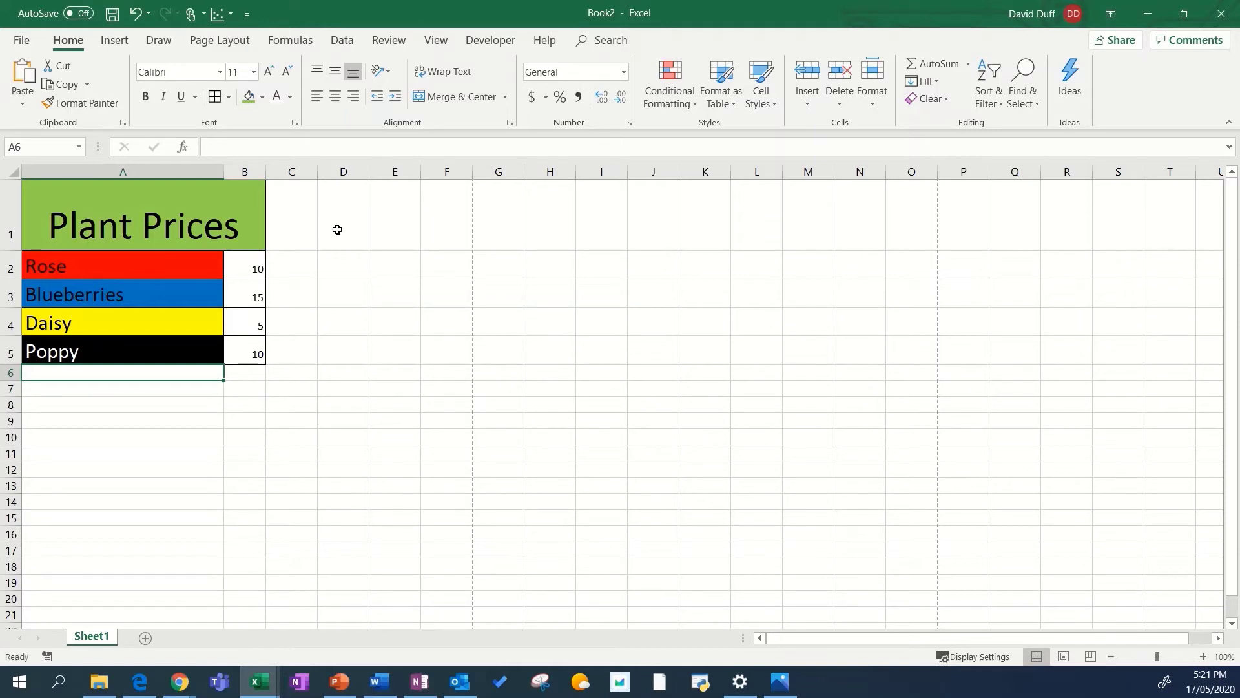
pyautogui.write('Sha')
pyautogui.press('BackSpace')
pyautogui.press('BackSpace')
pyautogui.press('BackSpace')
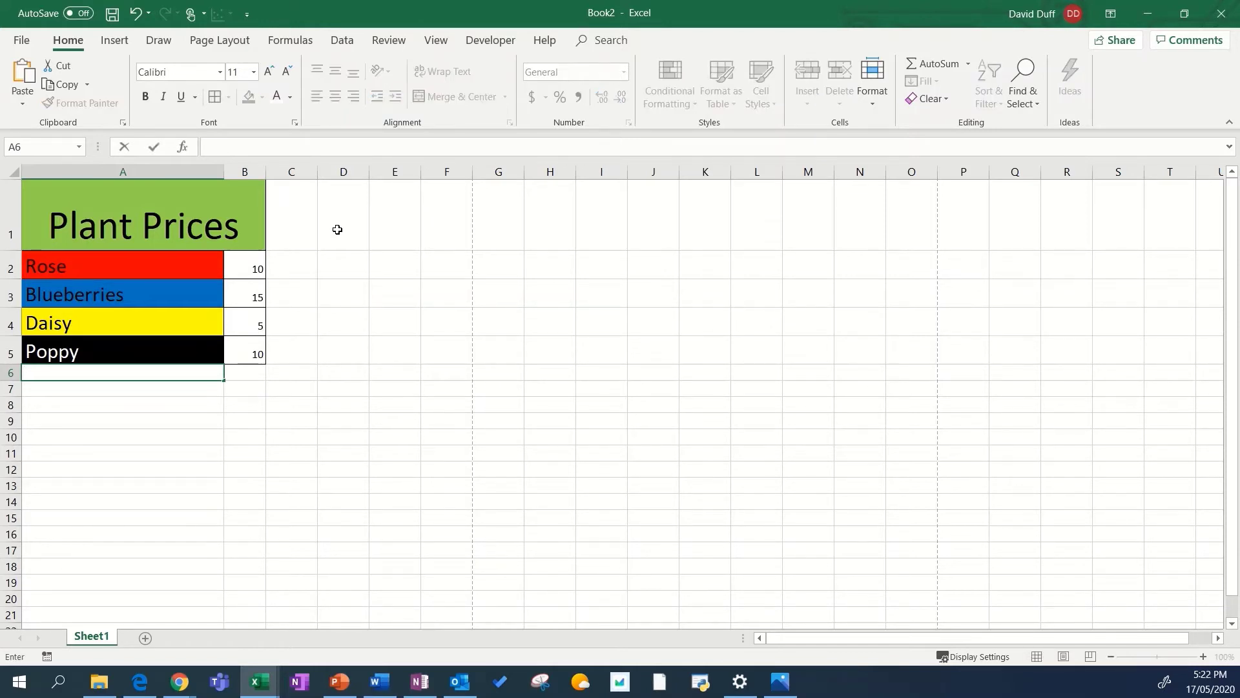
# - Add a Petunia row below Poppy, with the name in A6 and the price 20 in B6
pyautogui.write('Petunia')
pyautogui.press('Tab')
pyautogui.write('20')
pyautogui.press('Return')
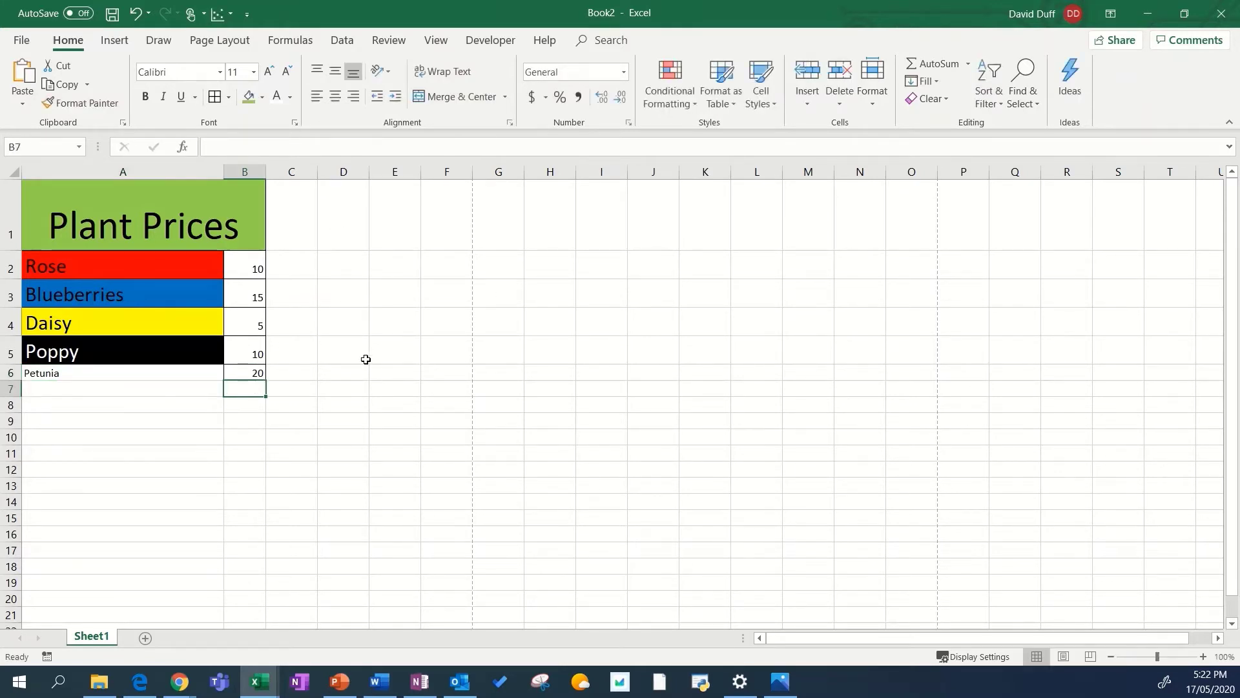
# - Fill the Petunia cell A6 with a dark blue theme color
pyautogui.click(113, 380)
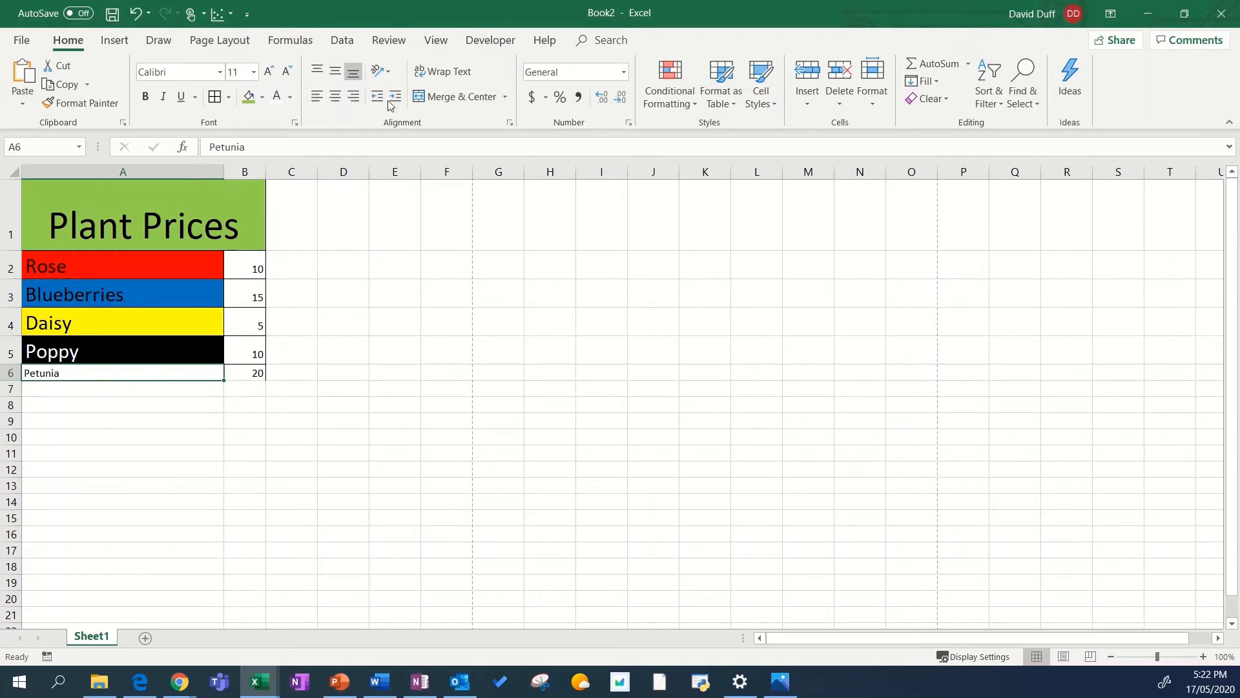
pyautogui.click(261, 97)
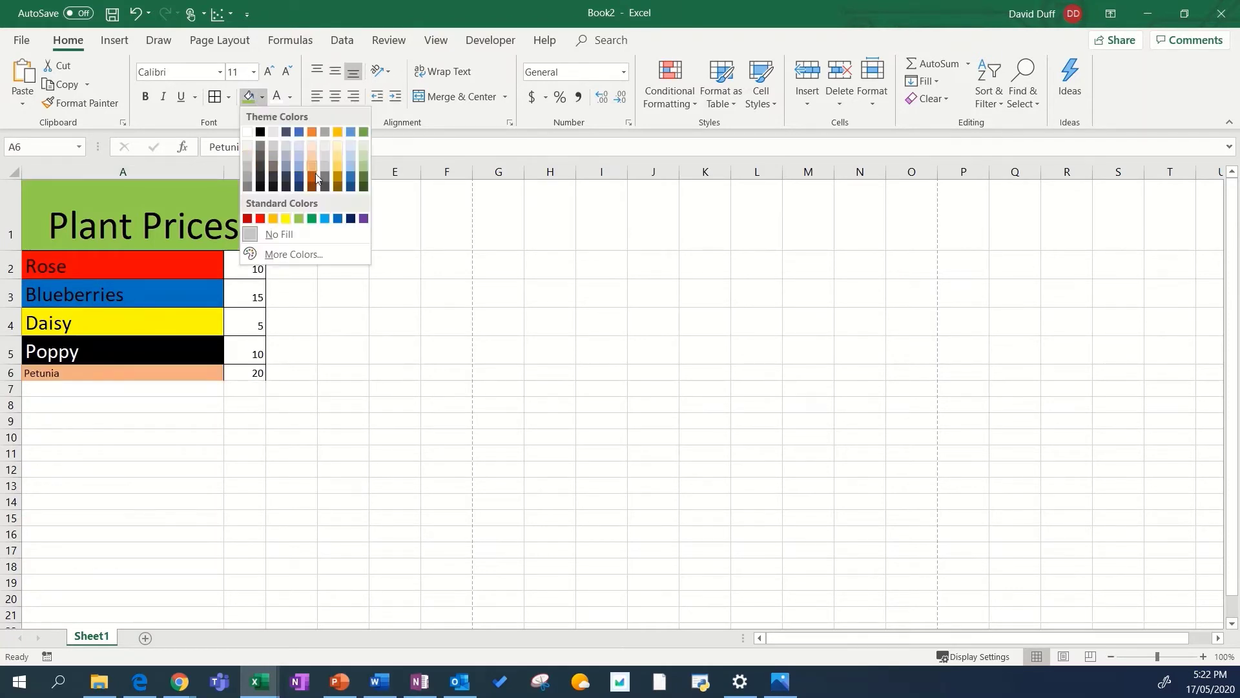
pyautogui.click(299, 179)
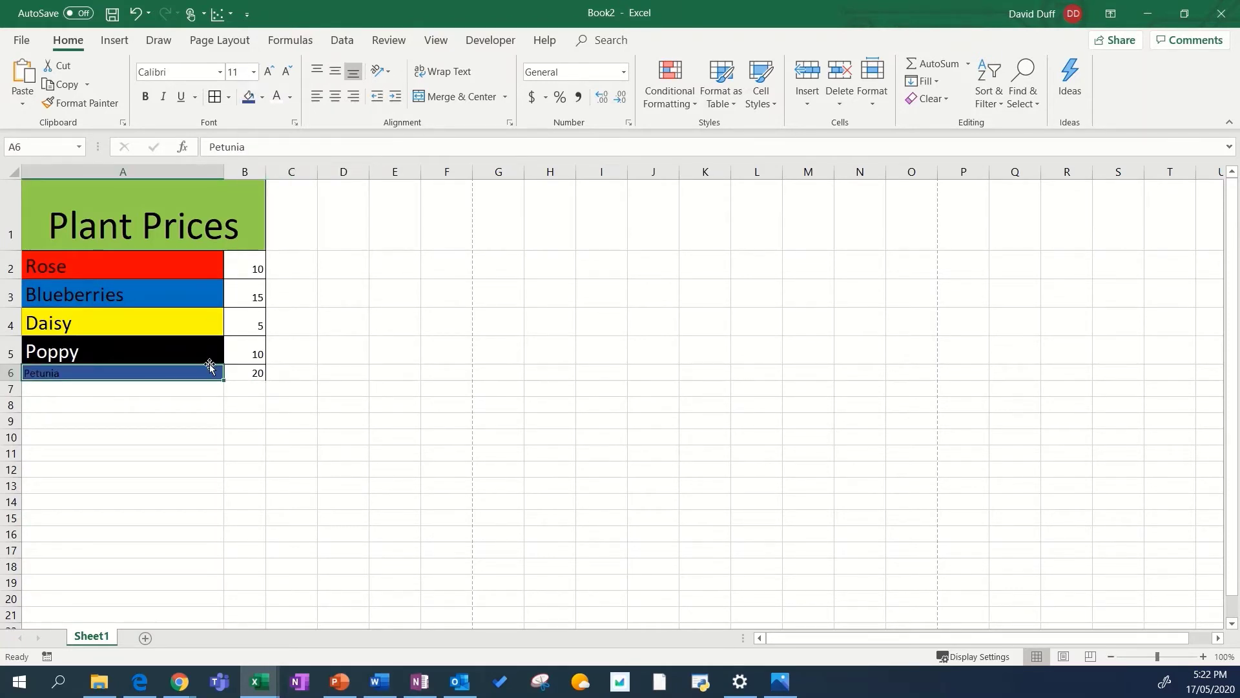
# - Set the font size of Petunia in A6 to 20
pyautogui.click(244, 372)
pyautogui.click(122, 374)
pyautogui.write('20\\')
pyautogui.press('Return')
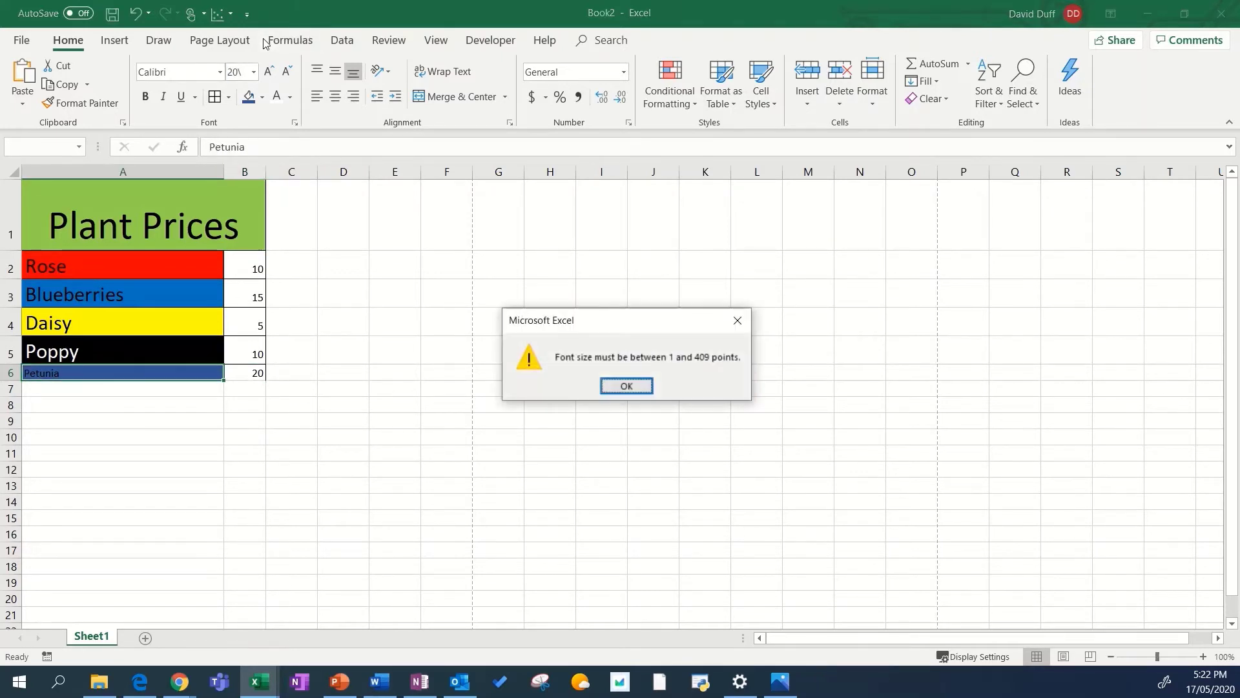
pyautogui.click(625, 386)
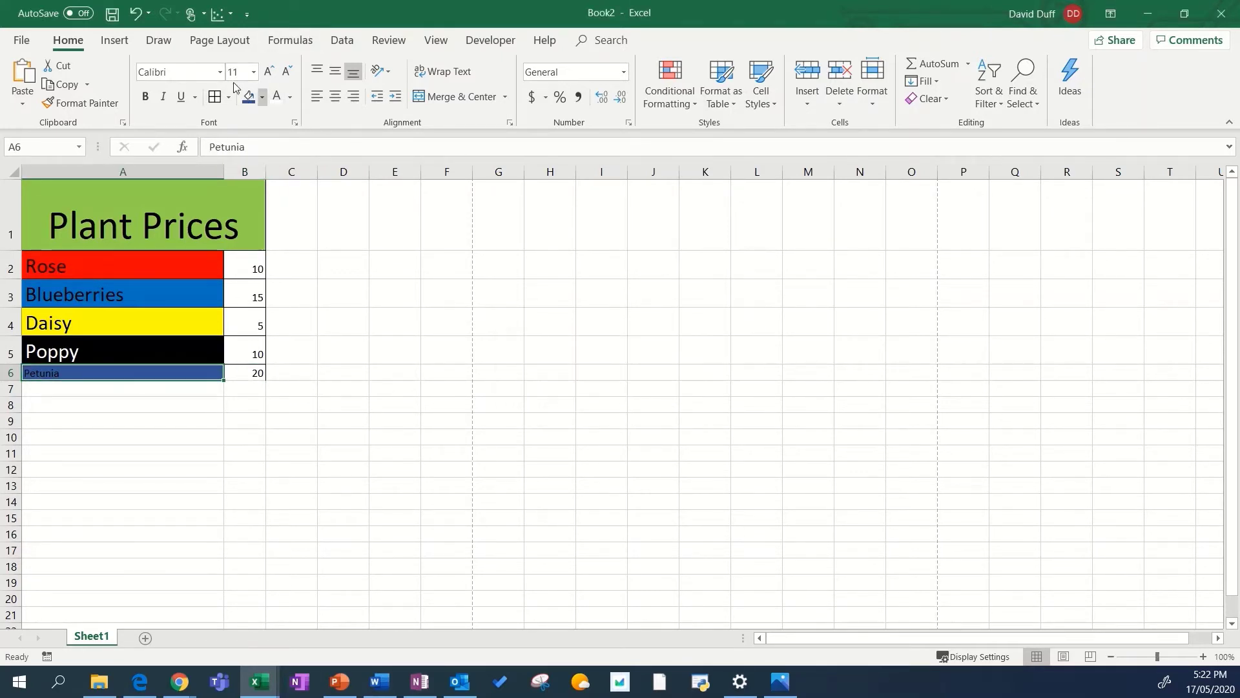
pyautogui.press('BackSpace')
pyautogui.press('Return')
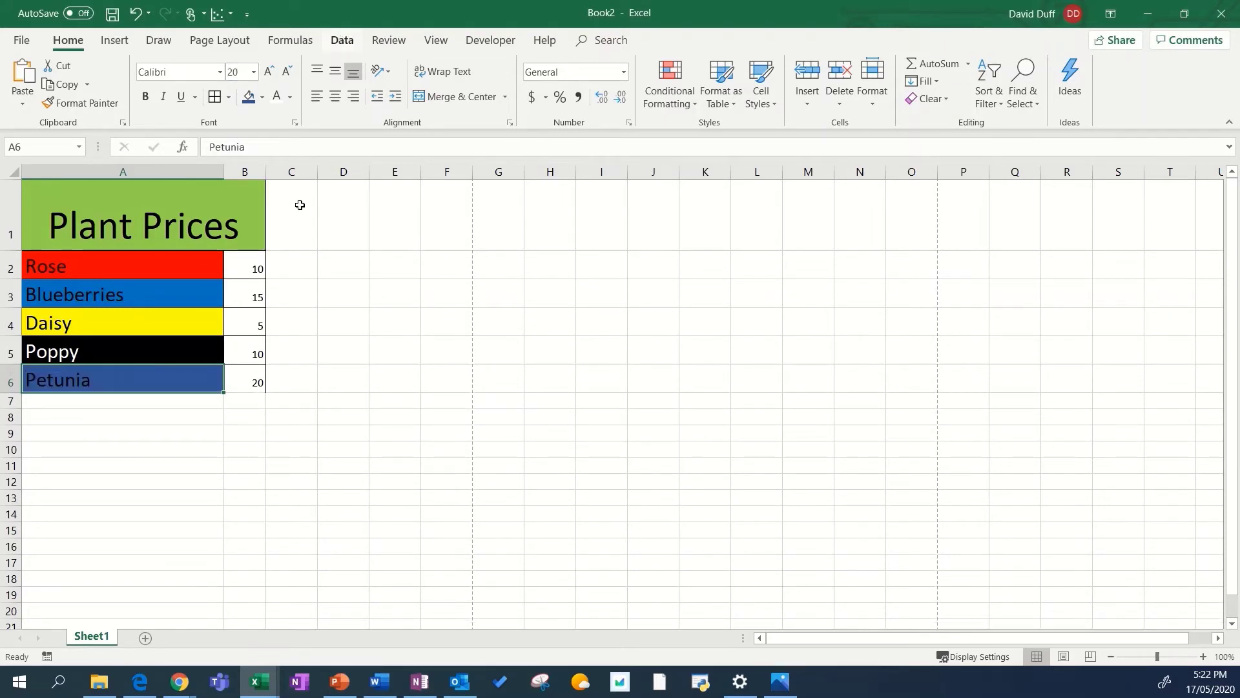
pyautogui.click(285, 434)
pyautogui.click(501, 389)
pyautogui.moveTo(125, 236); pyautogui.dragTo(235, 375)
pyautogui.click(220, 406)
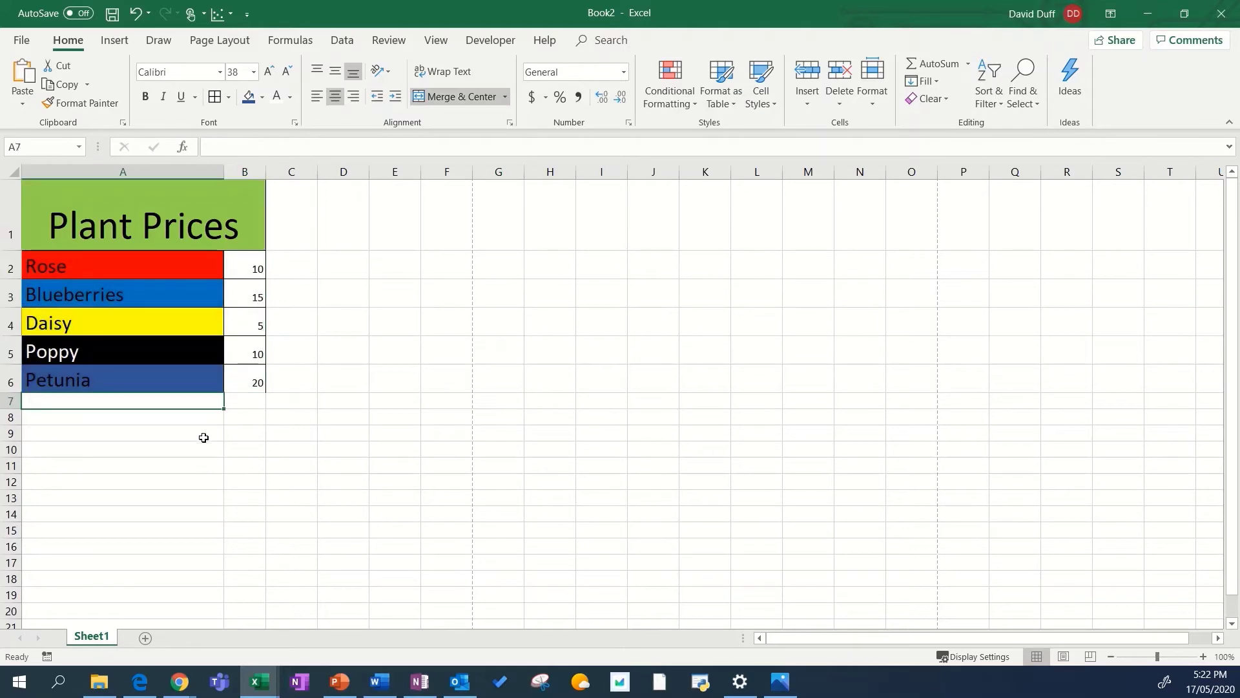
pyautogui.click(203, 447)
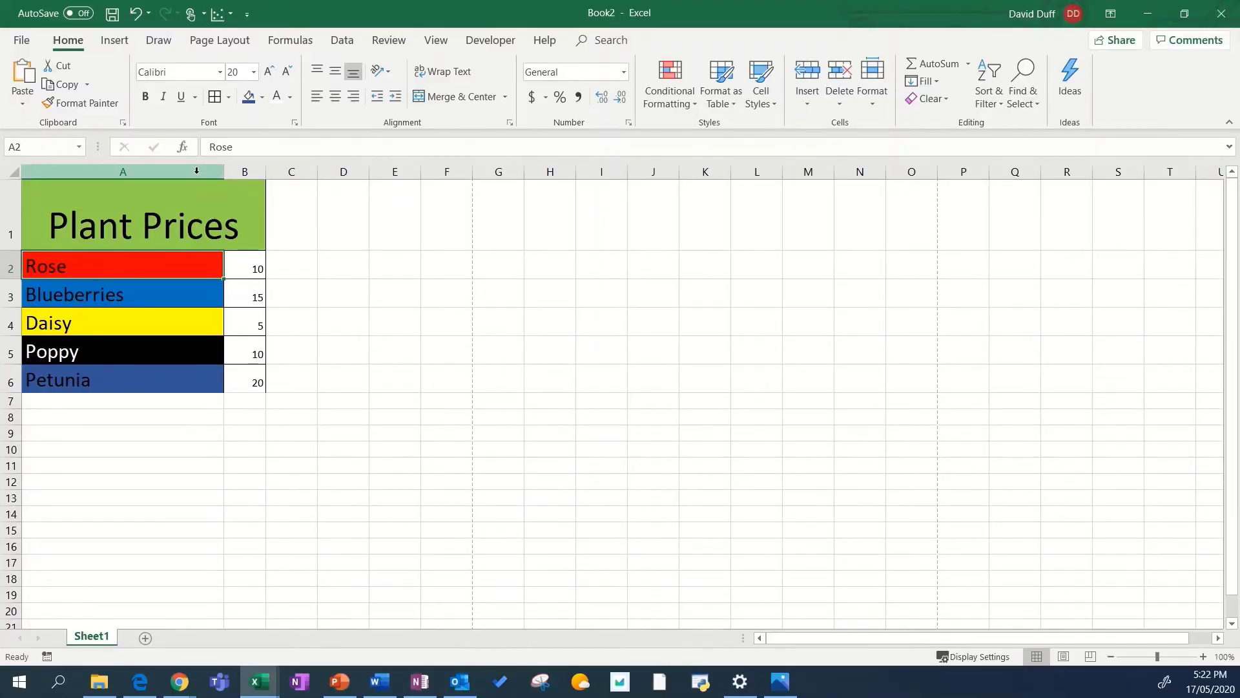
# - Insert a new column B between the plant names and their prices
pyautogui.rightClick(245, 171)
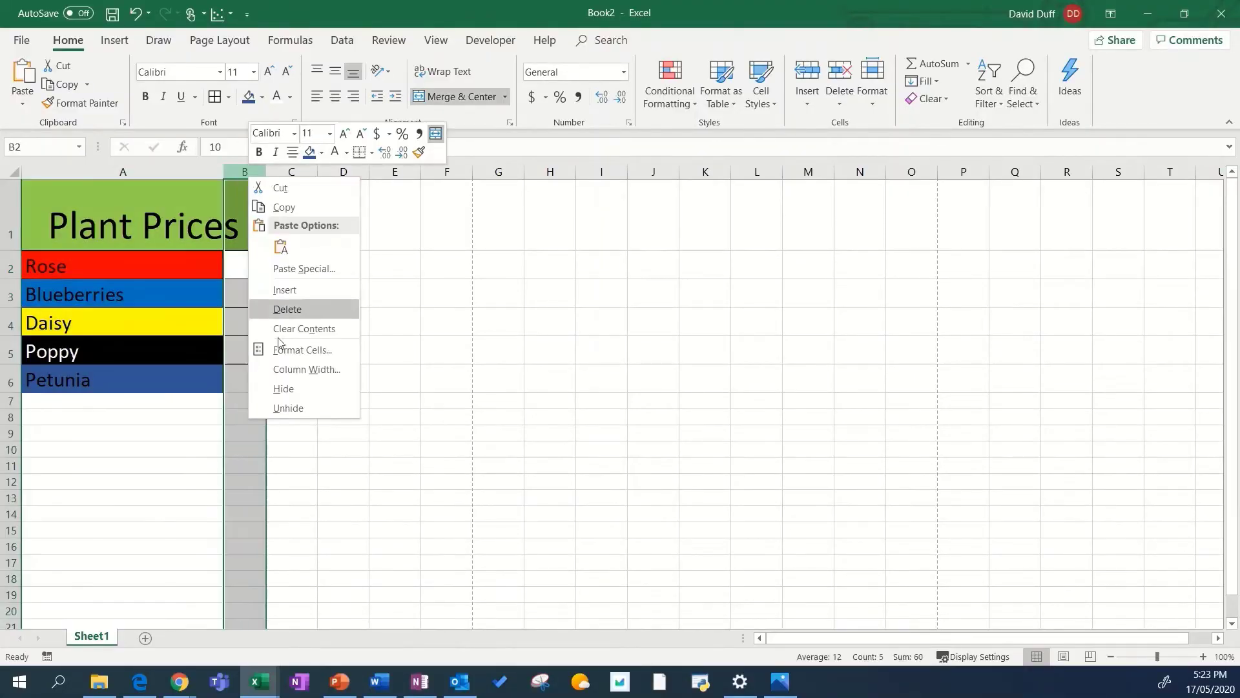
pyautogui.click(304, 288)
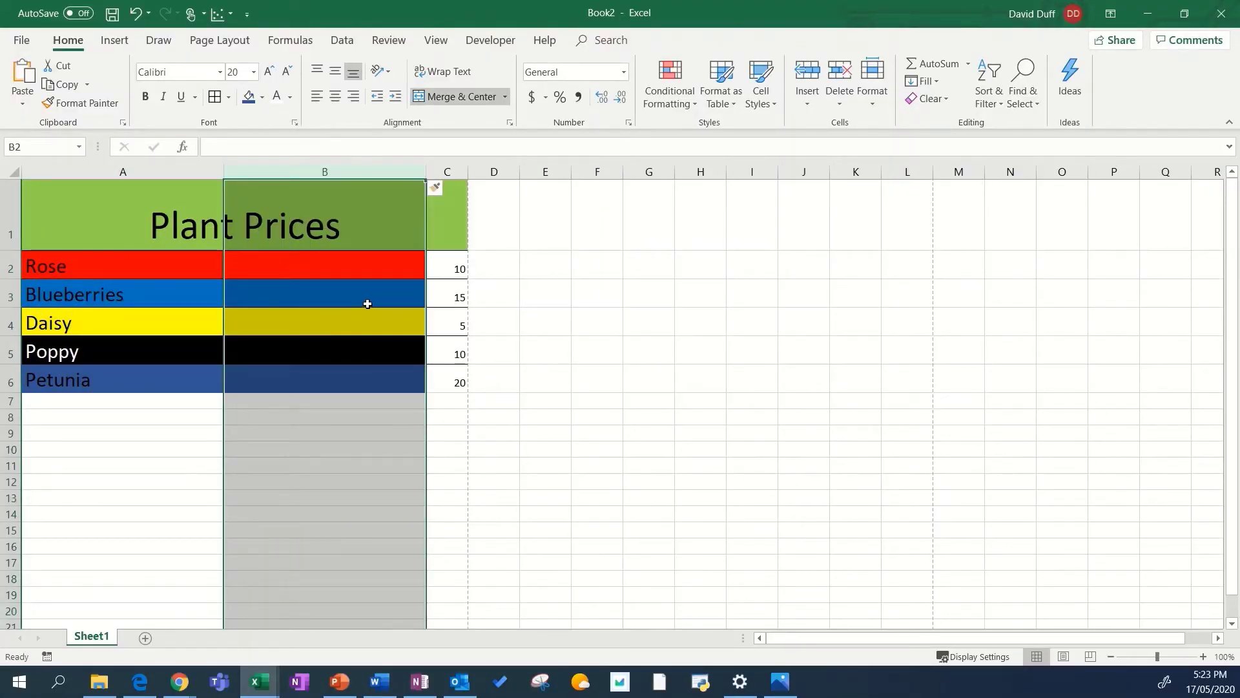
pyautogui.moveTo(331, 266); pyautogui.dragTo(307, 372)
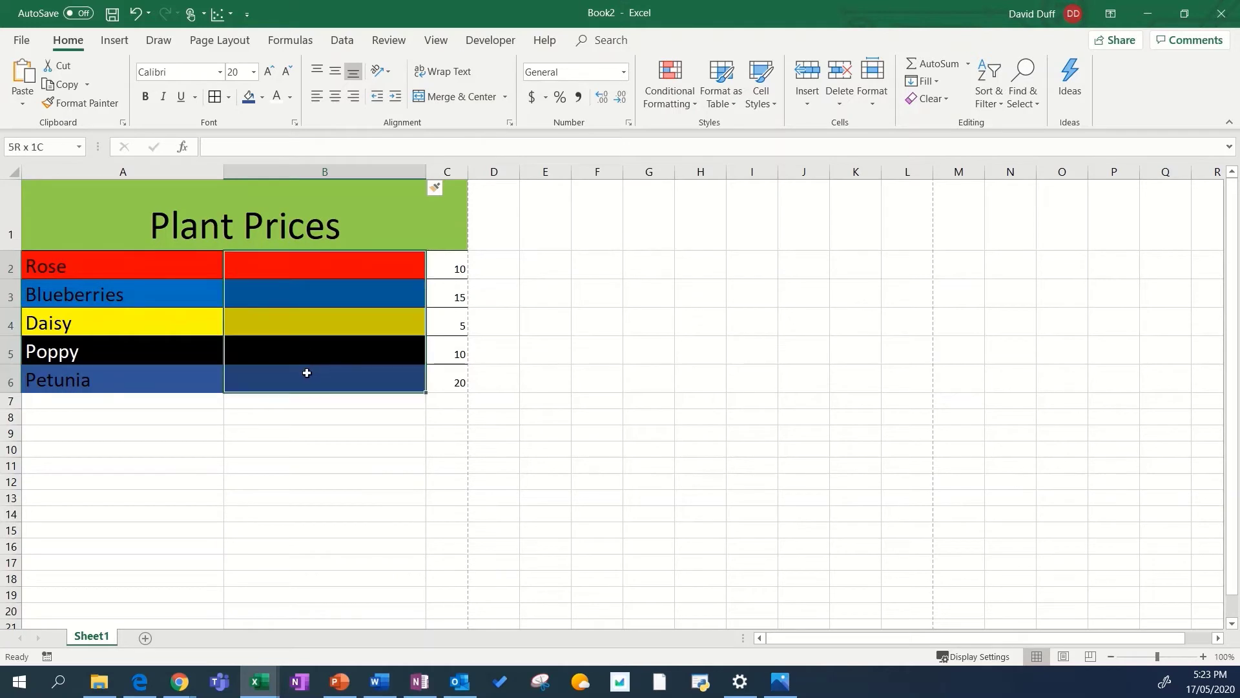
# - Enter the numbers 6, 4, 7, 3 and 5 in B2 to B6, from the Rose row down to the Petunia row
pyautogui.click(281, 264)
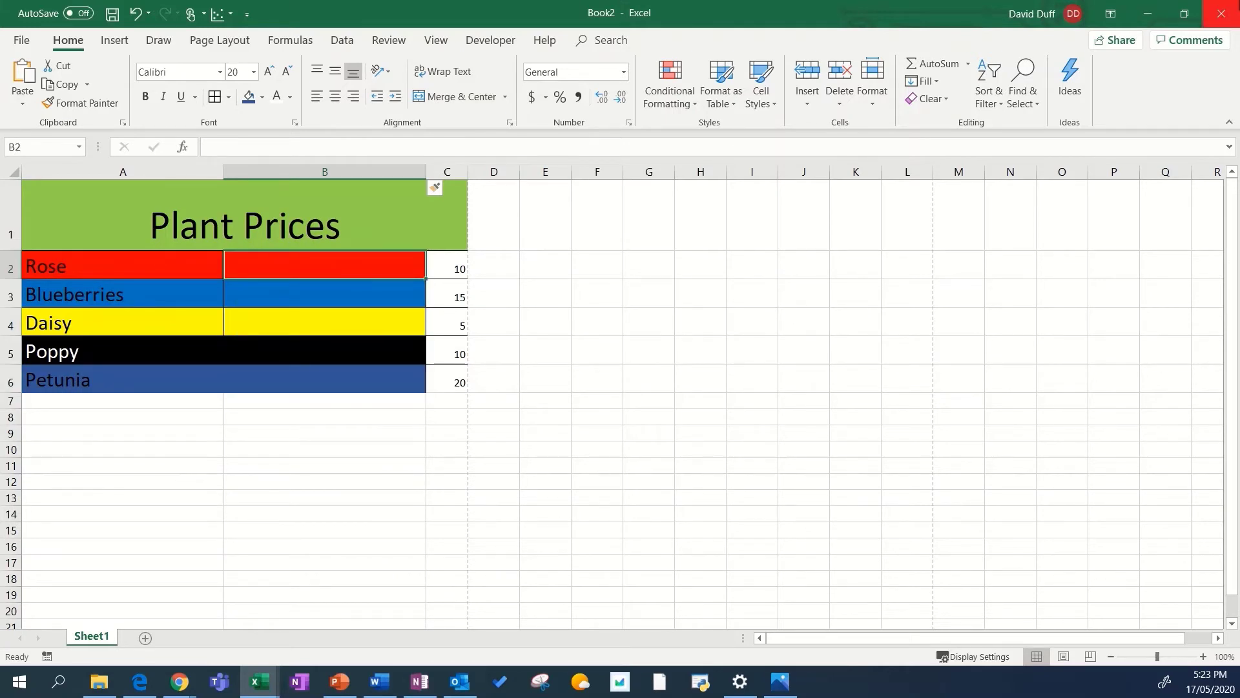
pyautogui.write('6')
pyautogui.press('Return')
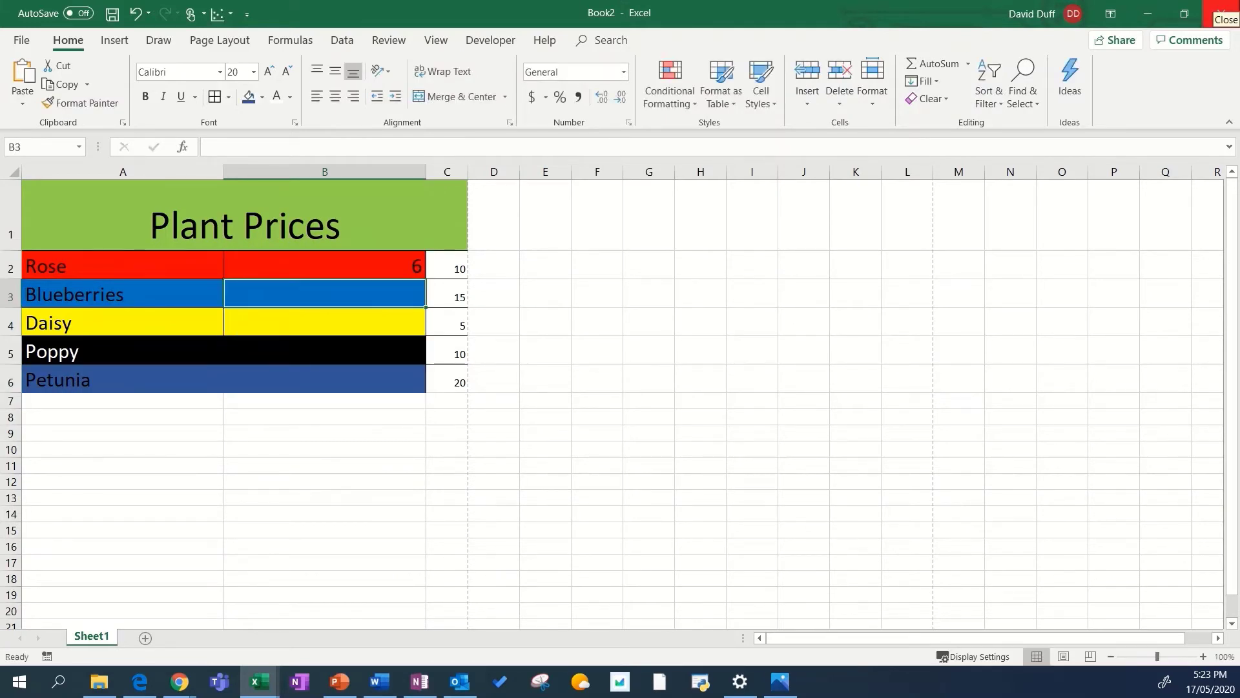
pyautogui.write('4')
pyautogui.press('Return')
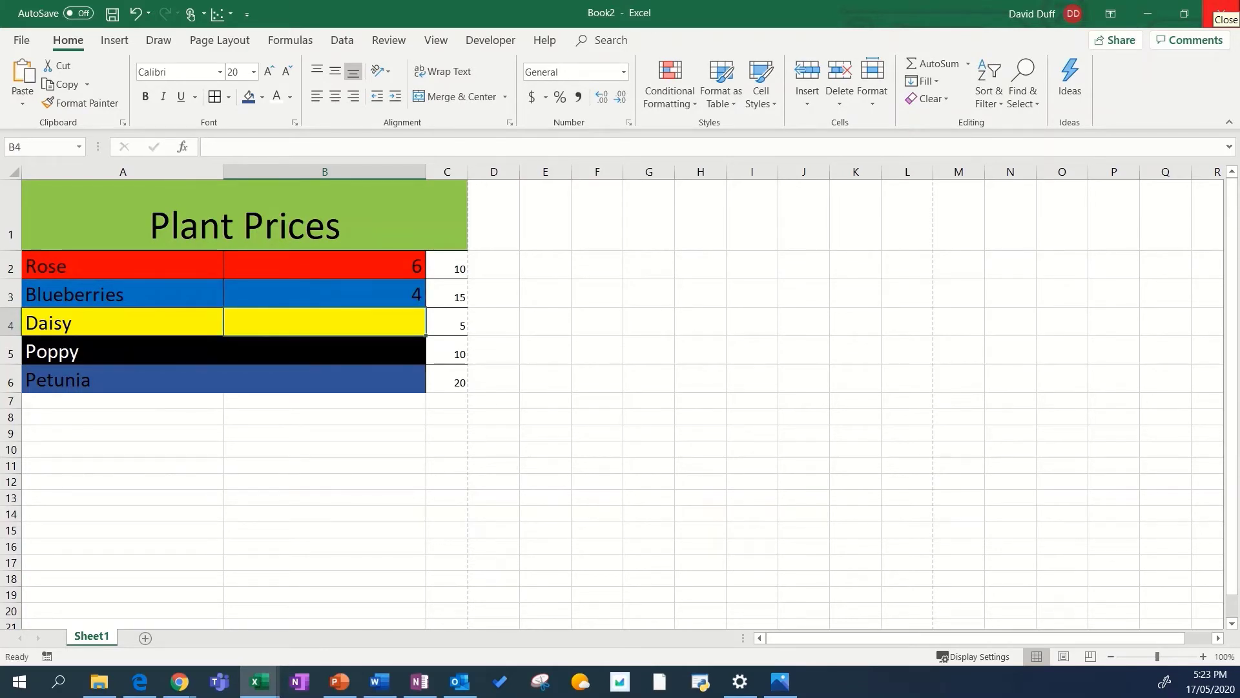
pyautogui.write('7')
pyautogui.press('Return')
pyautogui.write('3')
pyautogui.press('Return')
pyautogui.write('5')
pyautogui.press('Return')
pyautogui.click(621, 380)
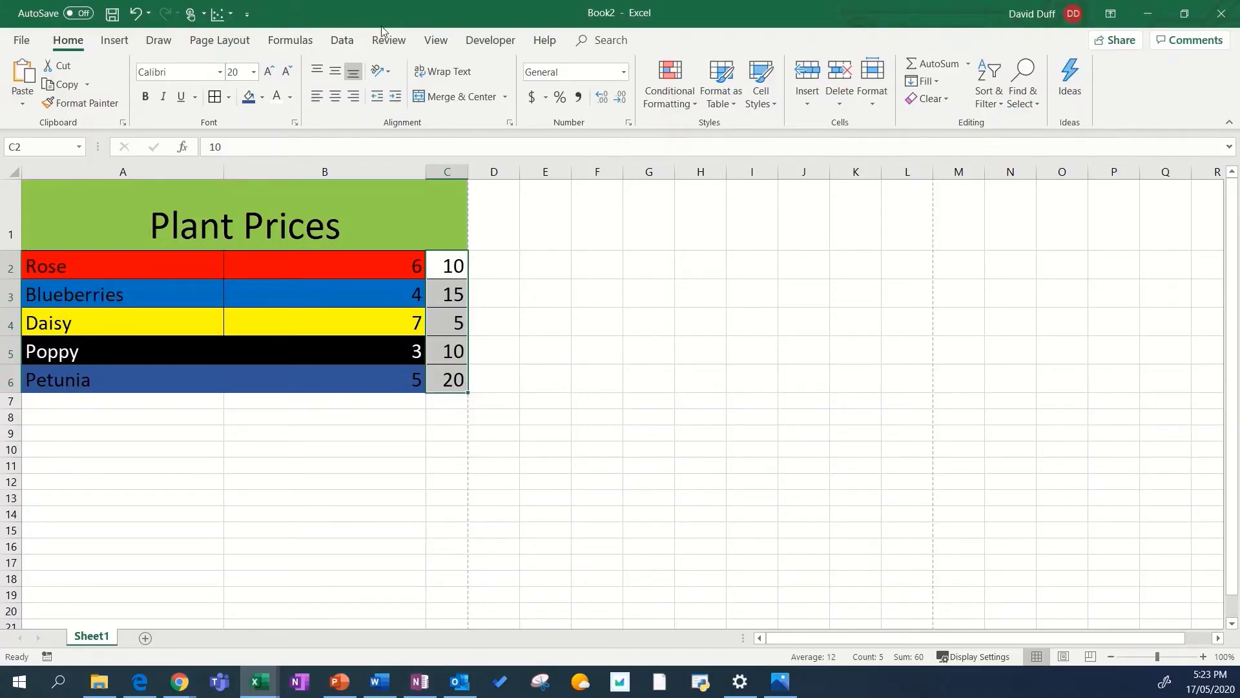
# - Insert a new row above the Rose row and reduce its height to about that of the plant rows
pyautogui.moveTo(571, 301); pyautogui.dragTo(546, 294)
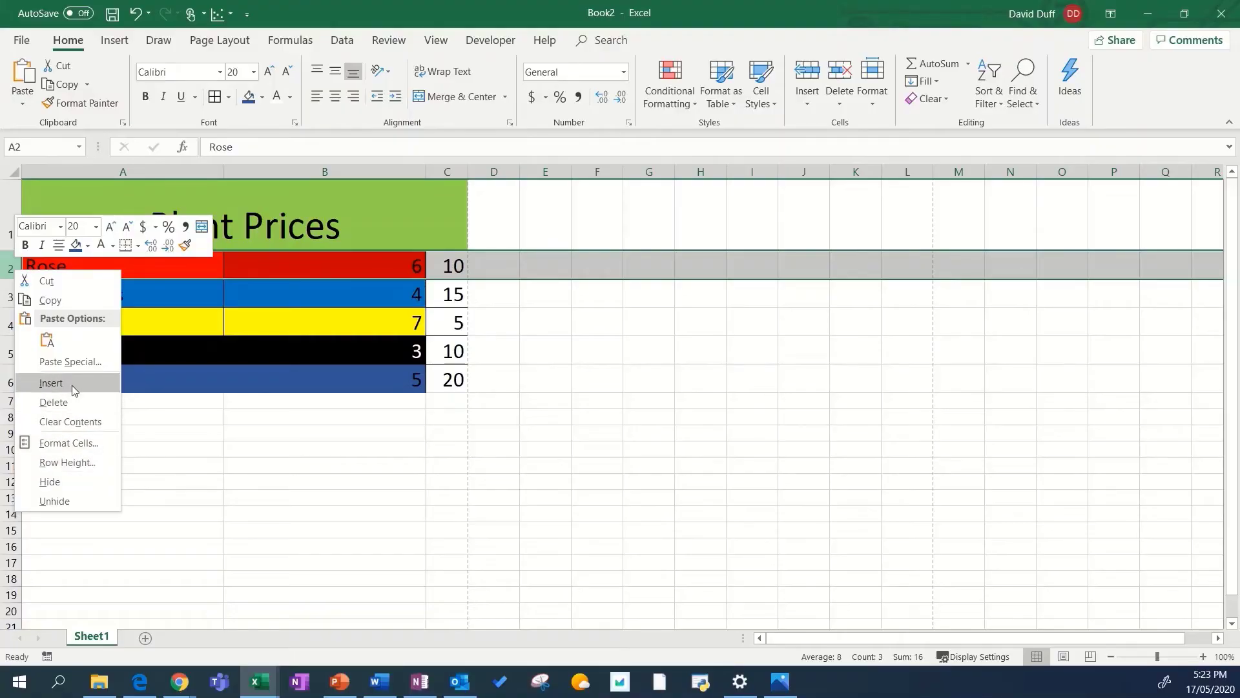
pyautogui.click(51, 383)
pyautogui.click(162, 305)
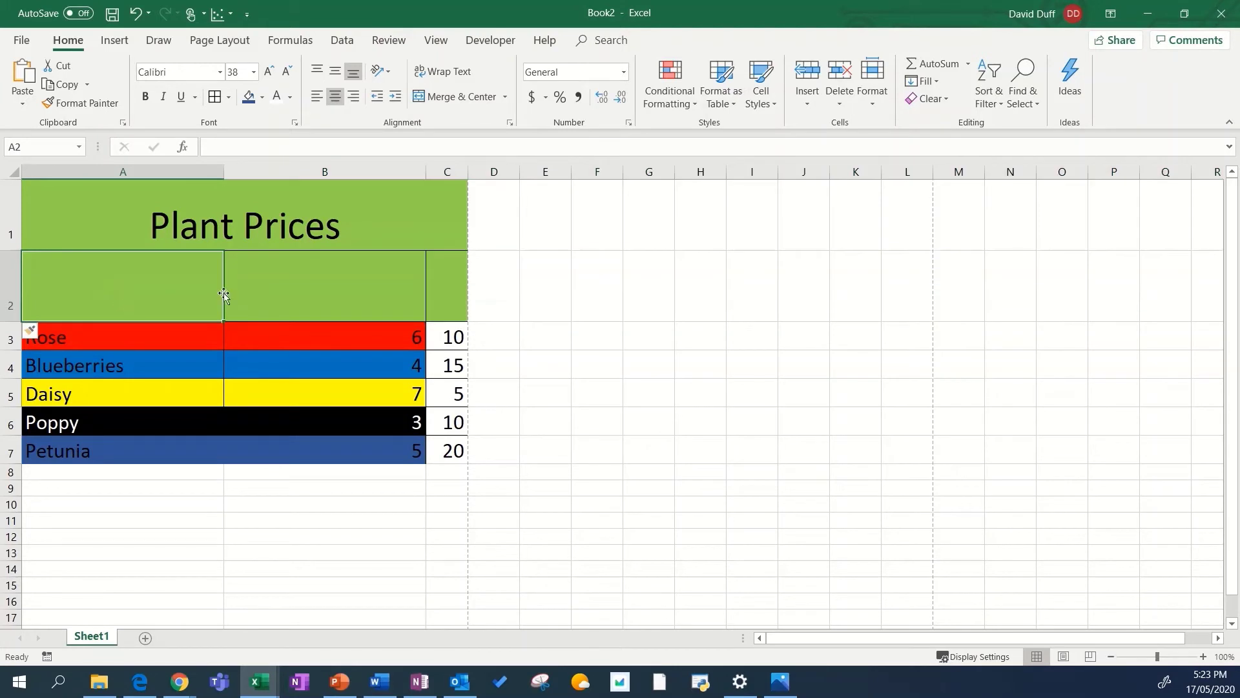
pyautogui.moveTo(8, 321); pyautogui.dragTo(9, 279)
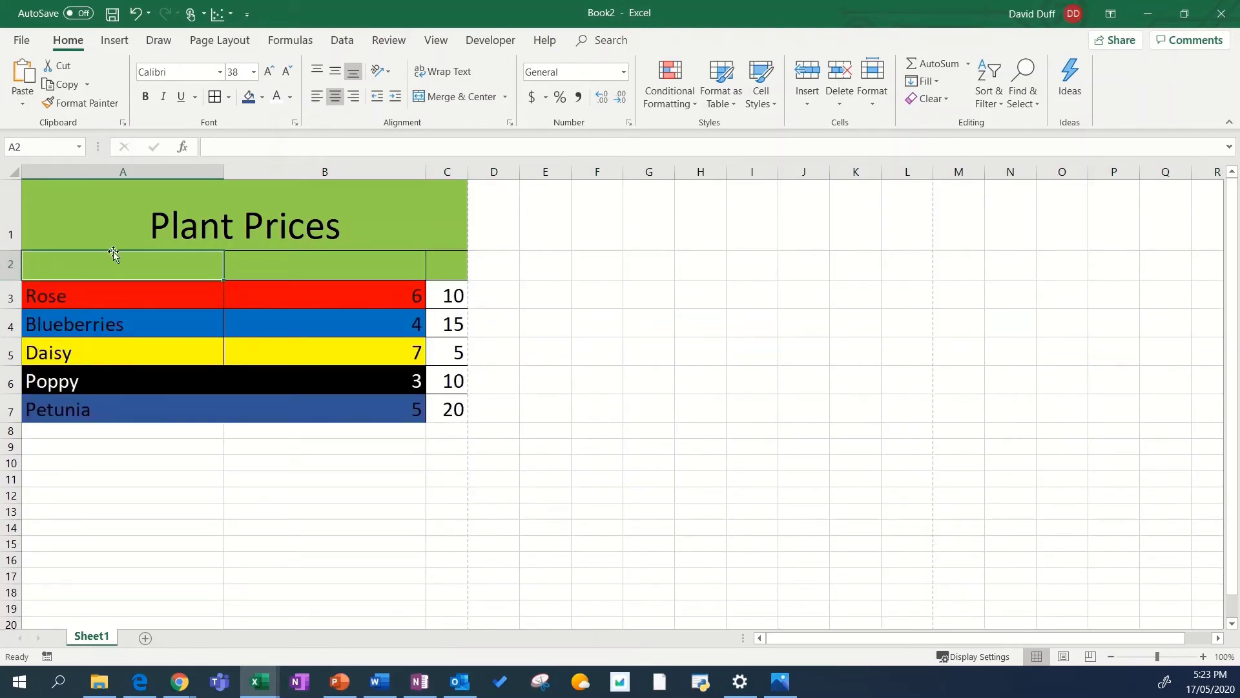
# - Enter the heading Plant Name in A2 and set its font size to 24
pyautogui.write('Plant')
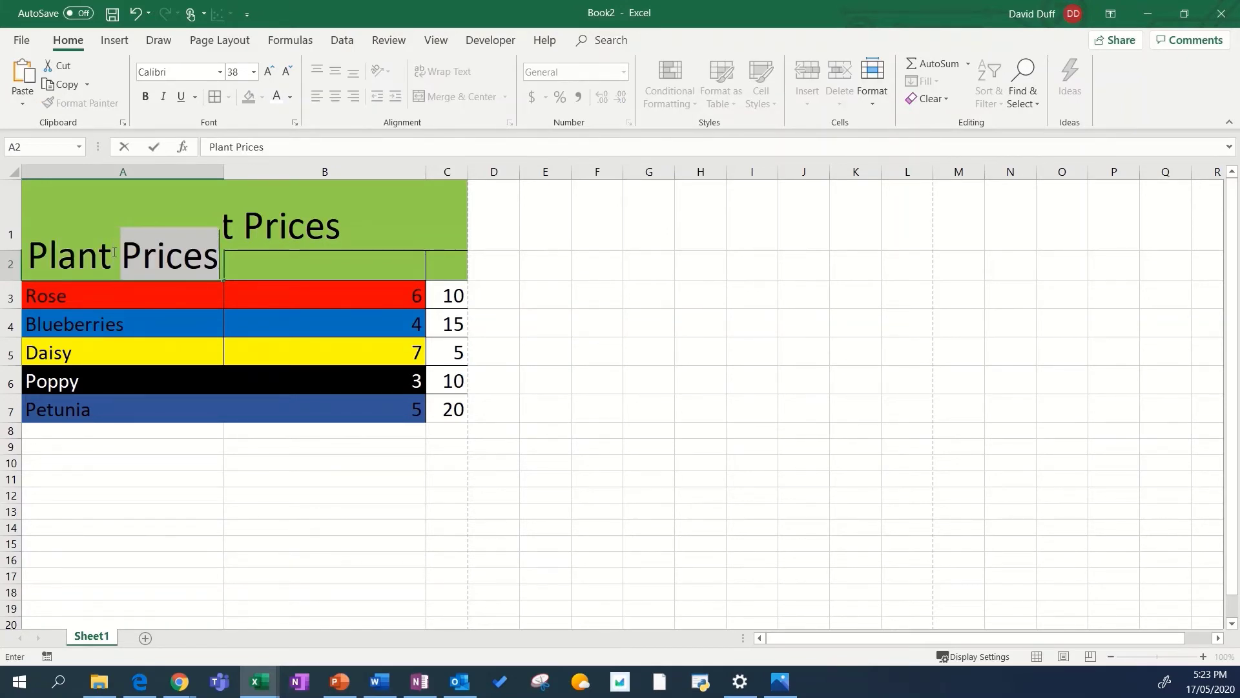
pyautogui.write(' Names')
pyautogui.press('BackSpace')
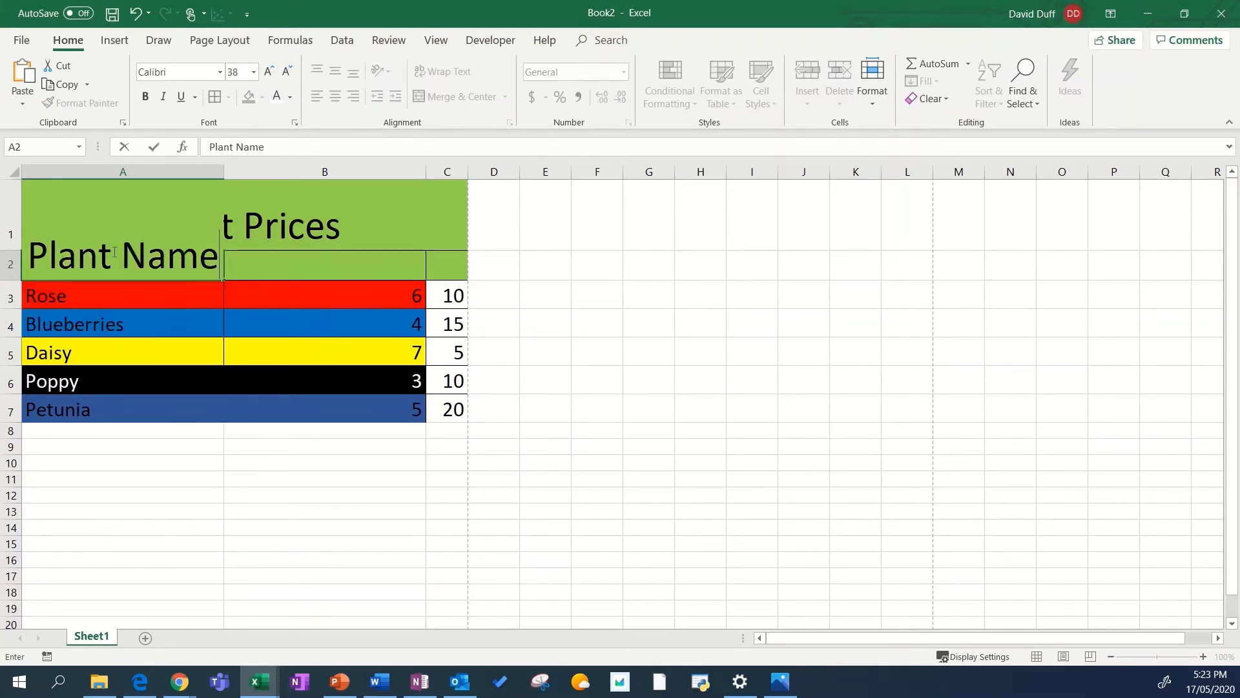
pyautogui.press('Return')
pyautogui.click(116, 256)
pyautogui.click(239, 71)
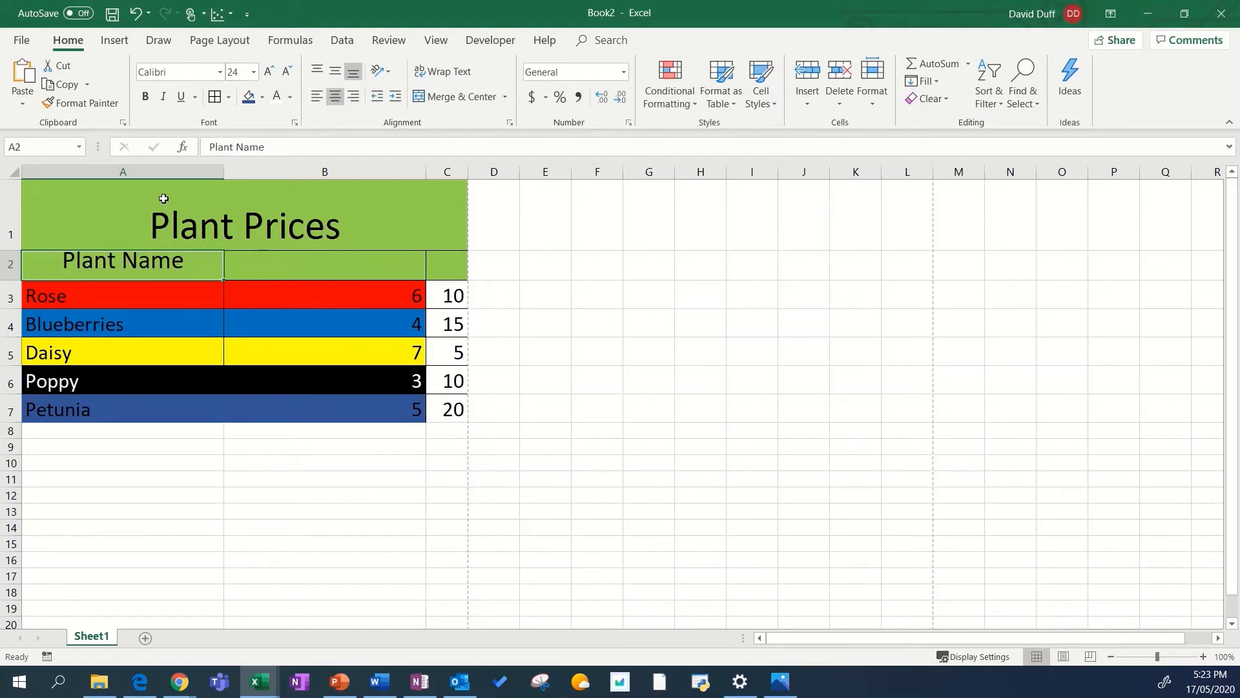
# - Add a colon to the end of the Plant Name heading in A2
pyautogui.click(299, 155)
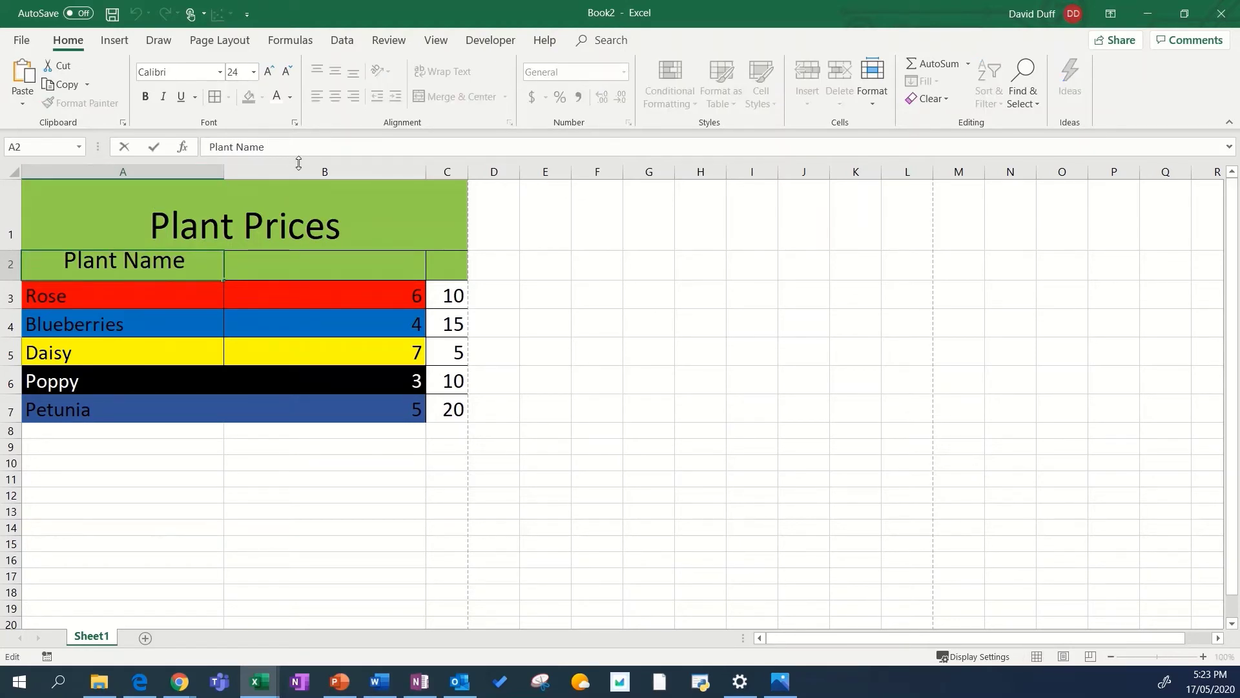
pyautogui.write(':')
pyautogui.press('Return')
pyautogui.click(353, 370)
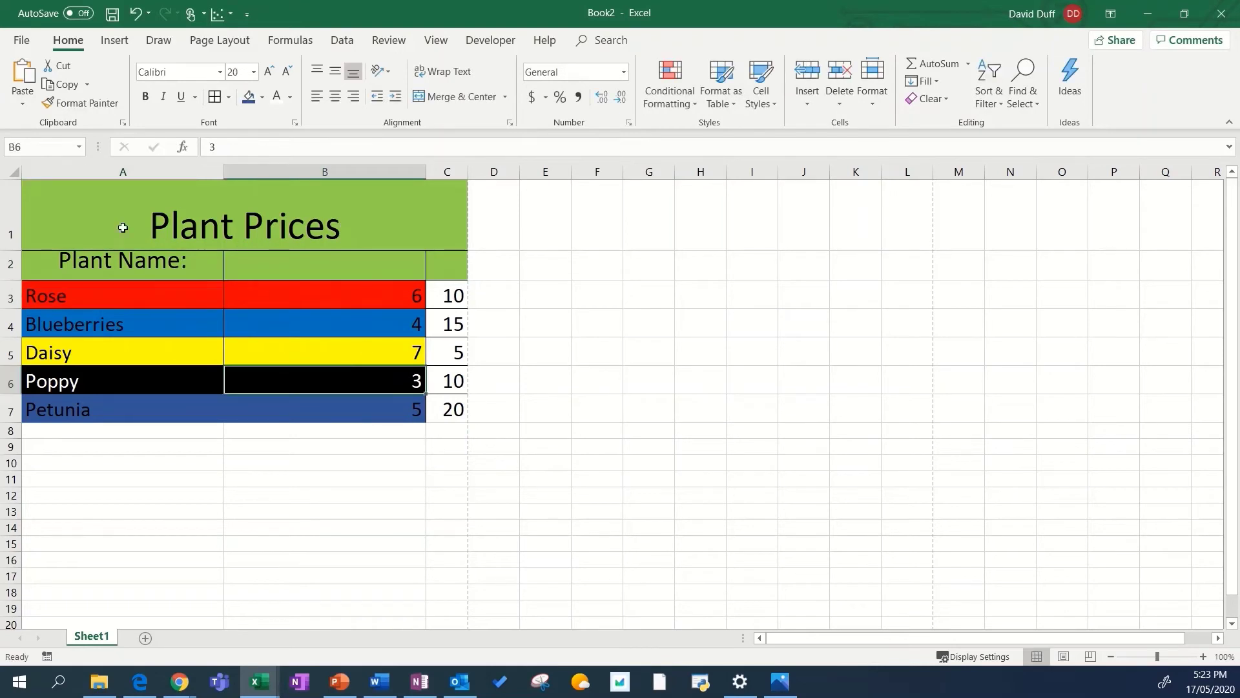
# - Make row 2 taller and middle-align the heading in A2 vertically
pyautogui.moveTo(16, 280); pyautogui.dragTo(17, 304)
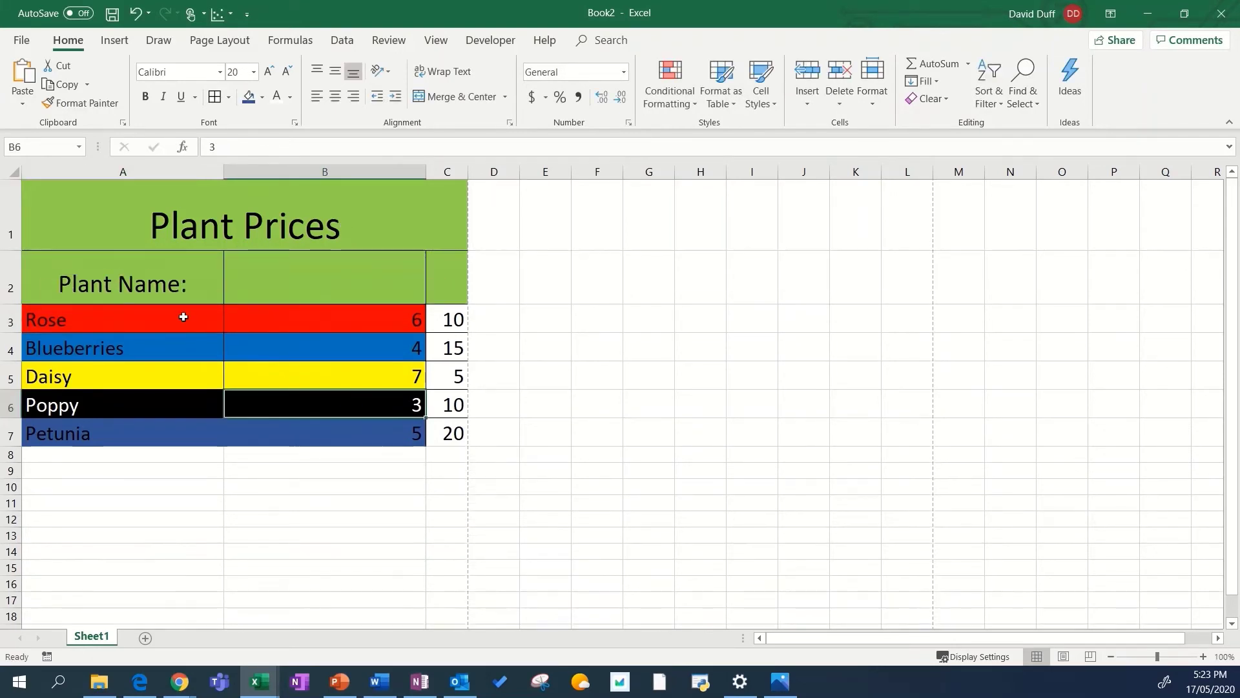
pyautogui.click(110, 293)
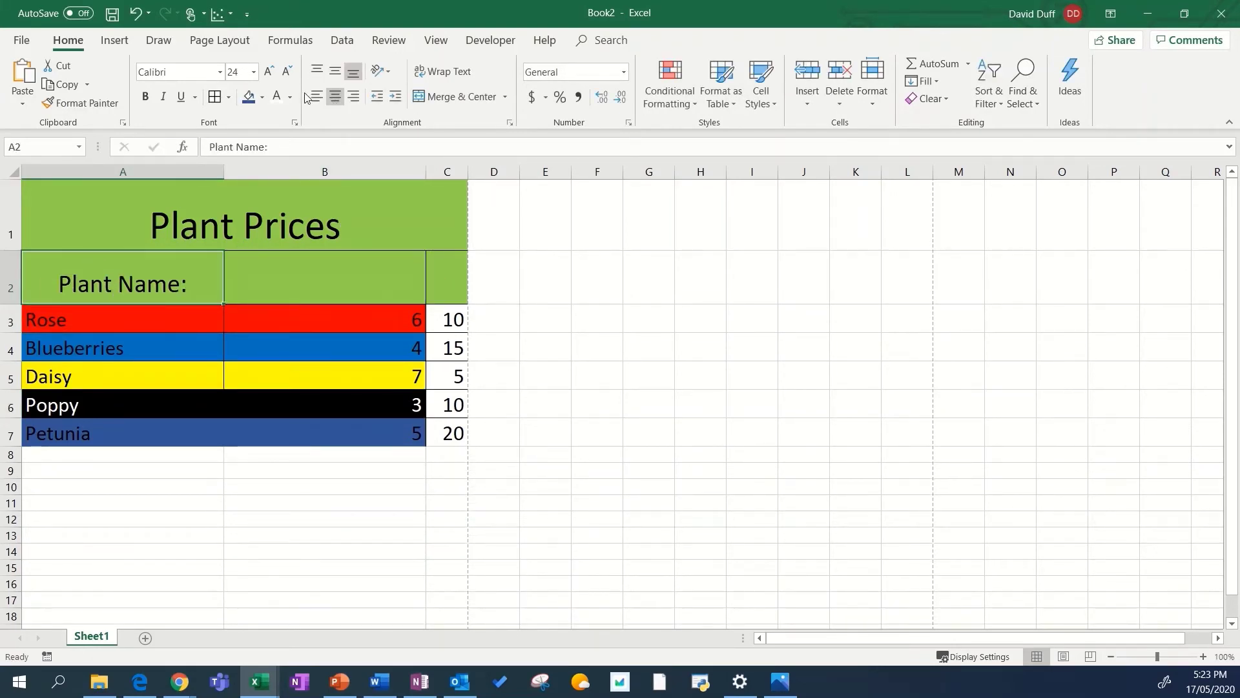
pyautogui.click(335, 70)
# - Enter the heading Aisle: in B2, above the numbers 6 to 5
pyautogui.click(332, 274)
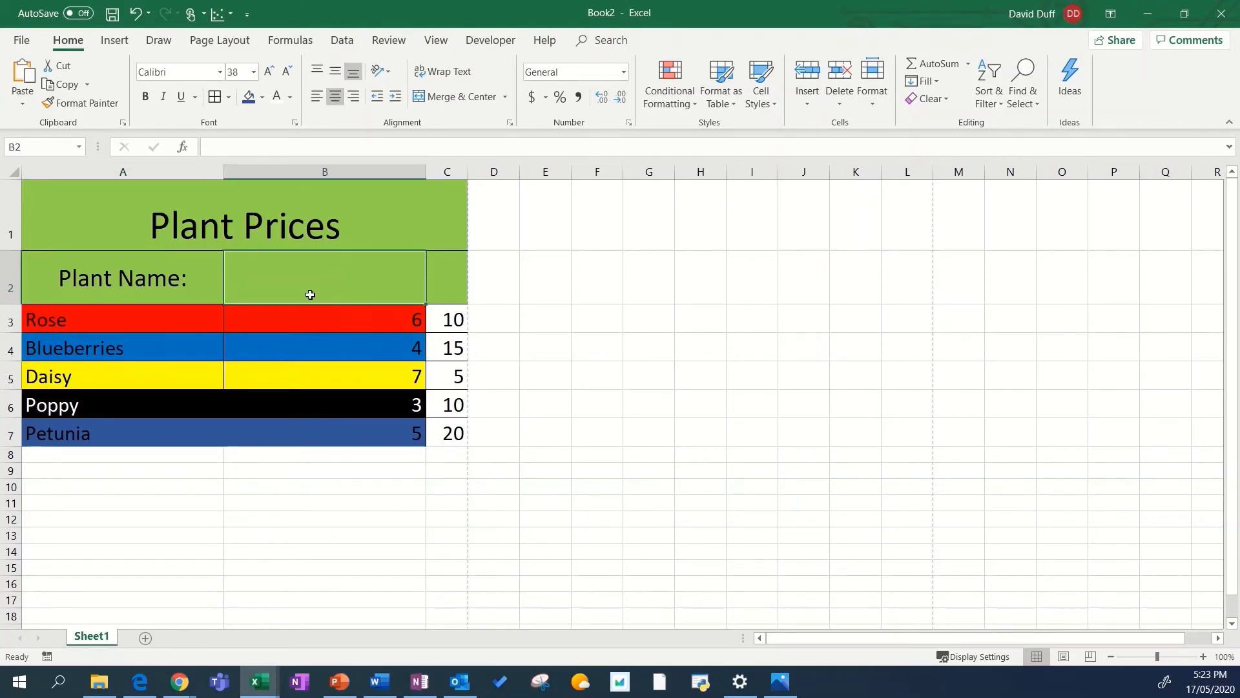
pyautogui.write('Ai')
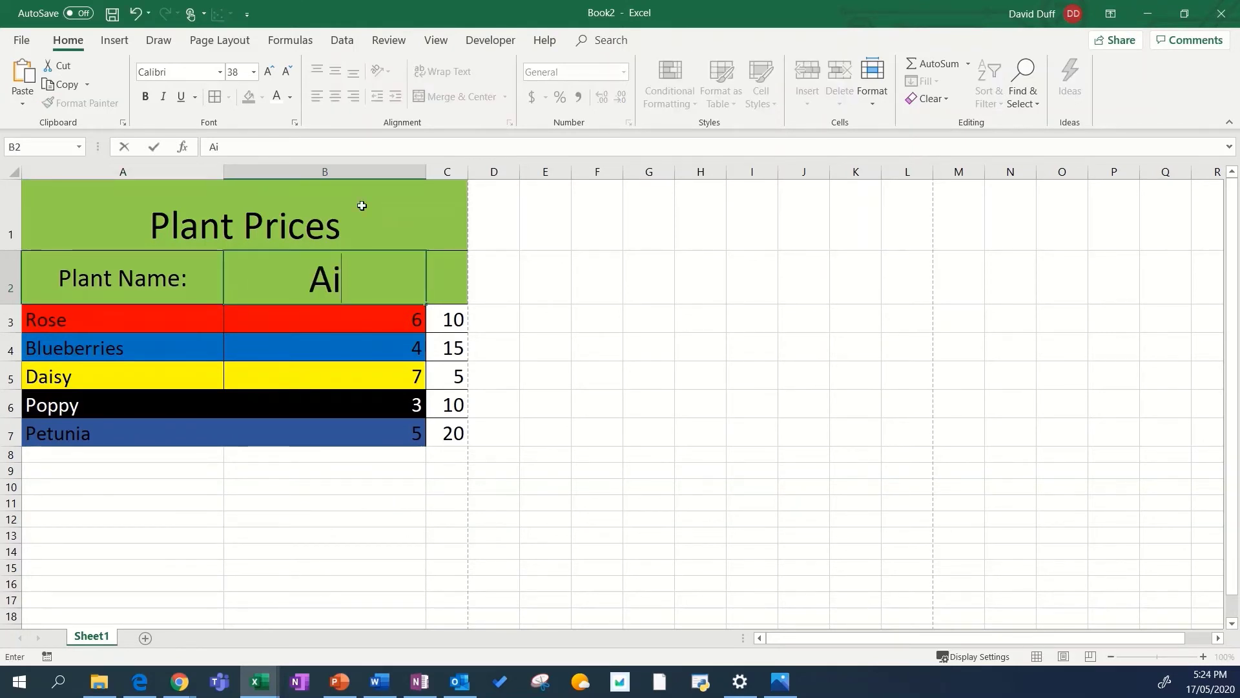
pyautogui.write('sle')
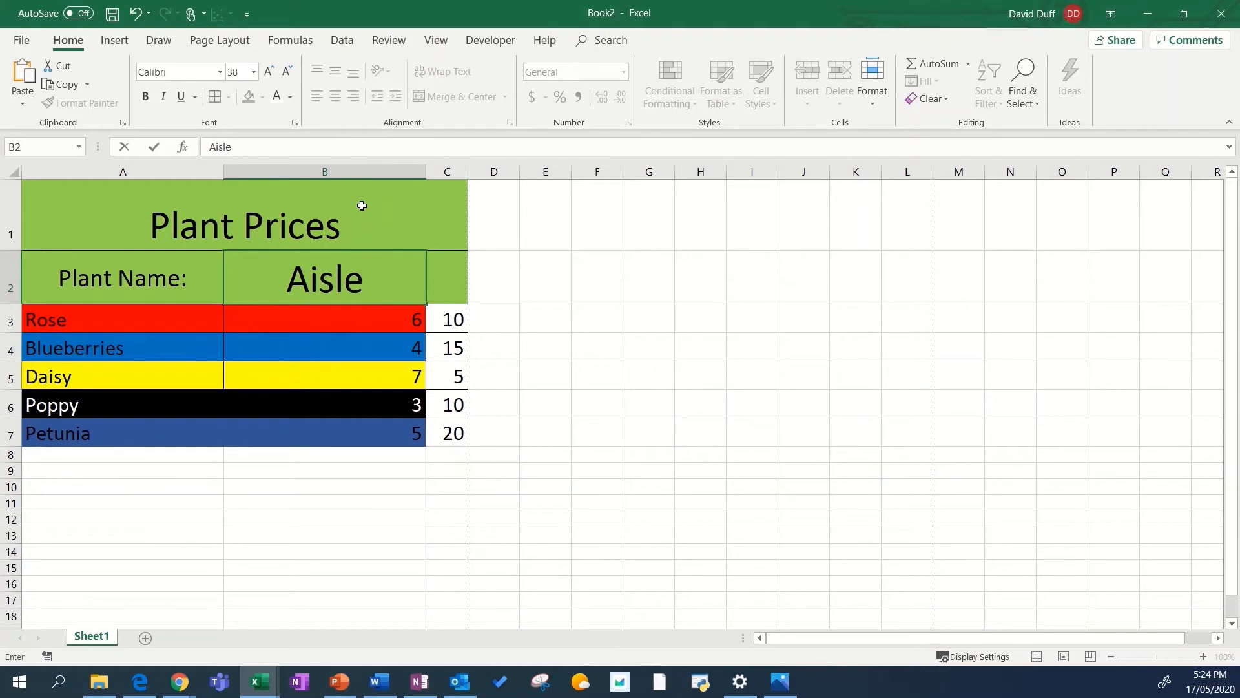
pyautogui.write(':')
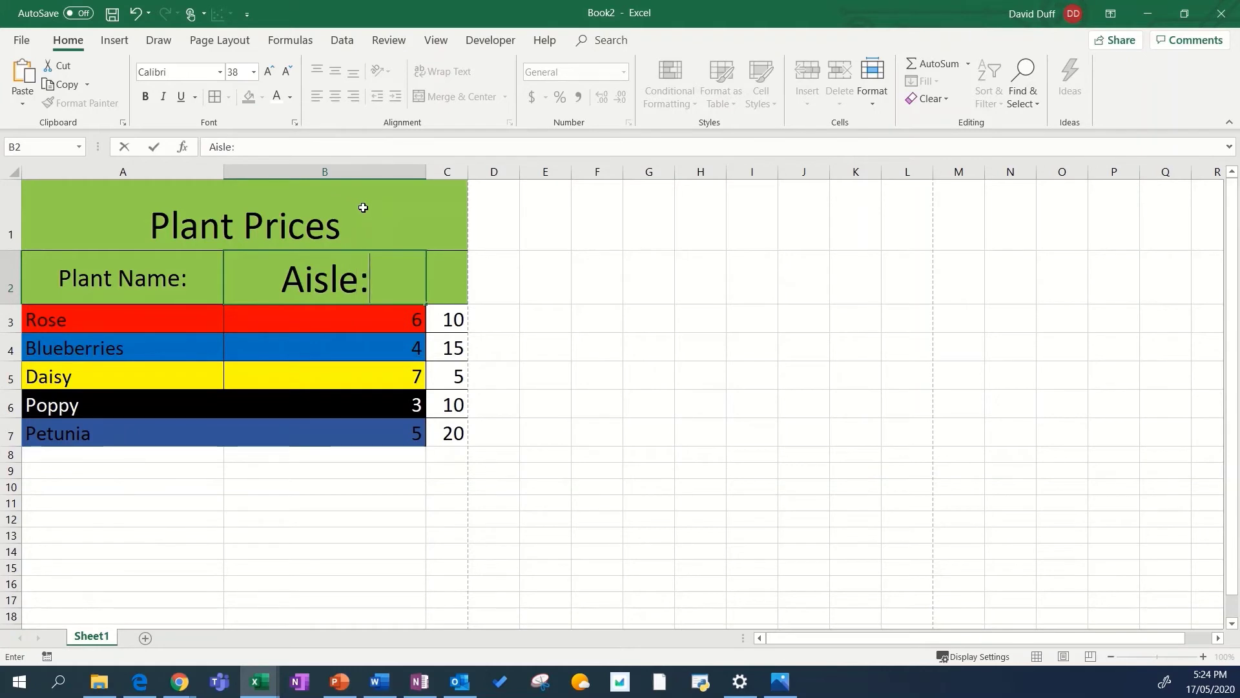
# - Set the font size of the Aisle: heading in B2 to 24 and middle-align it vertically
pyautogui.click(252, 73)
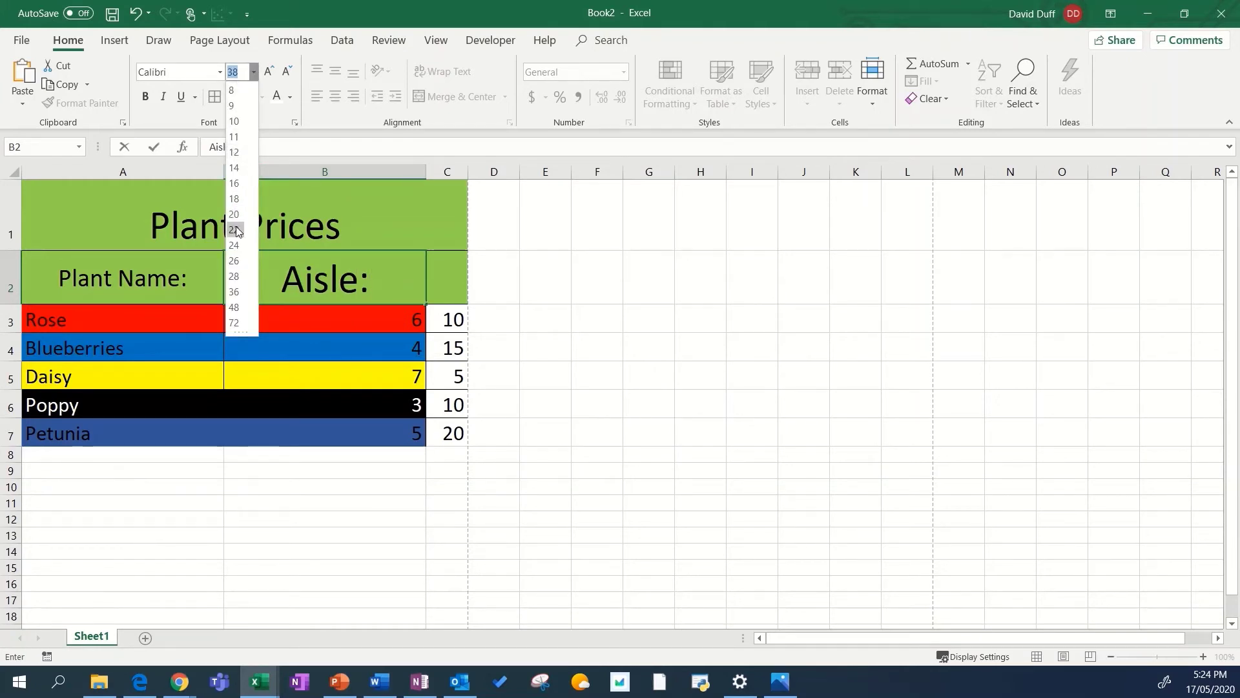
pyautogui.click(235, 245)
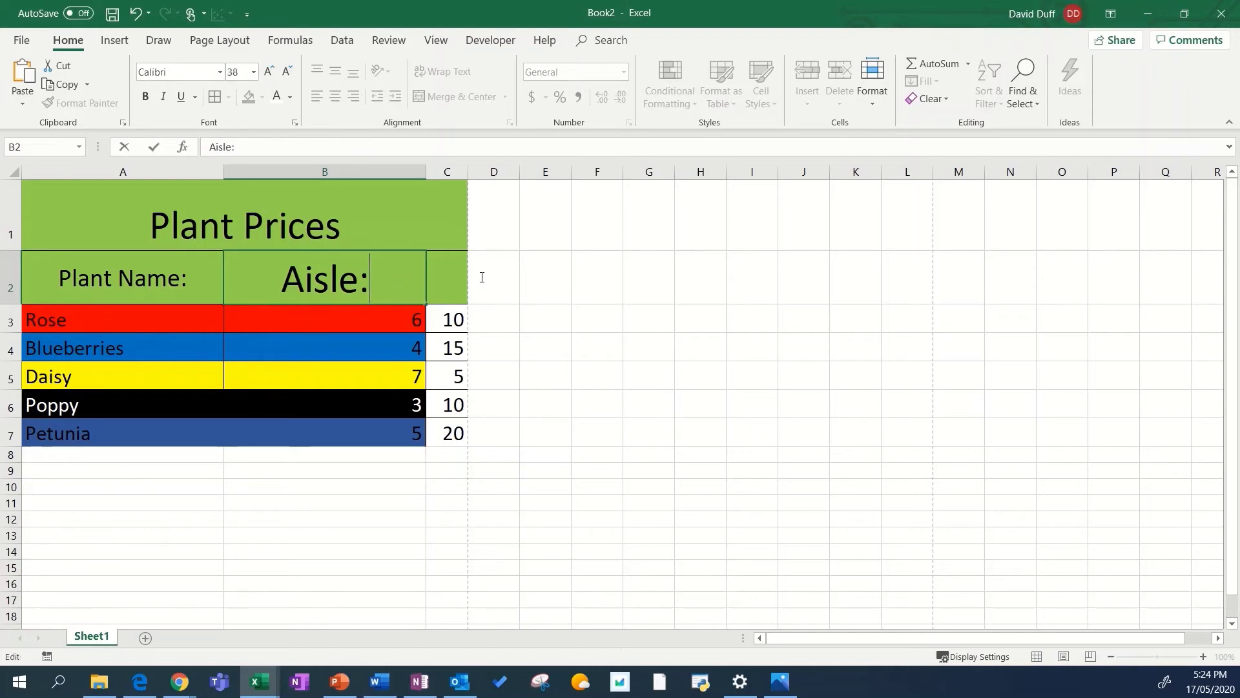
pyautogui.click(582, 341)
pyautogui.click(342, 262)
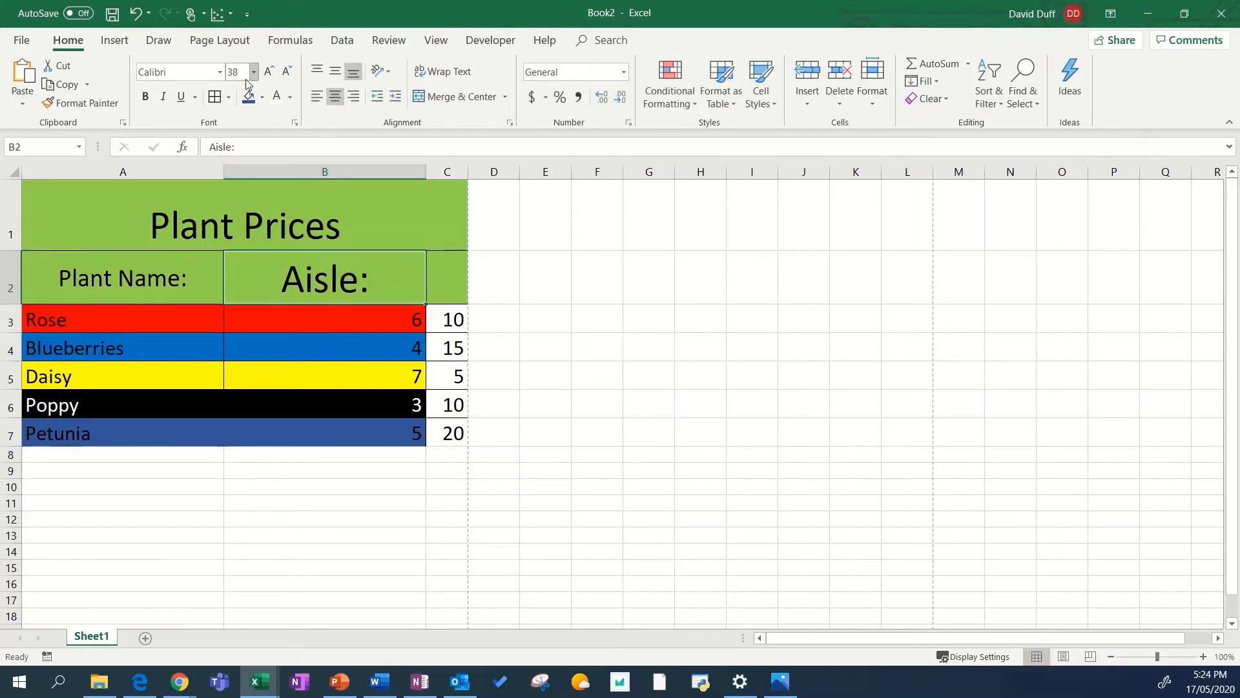
pyautogui.click(286, 72)
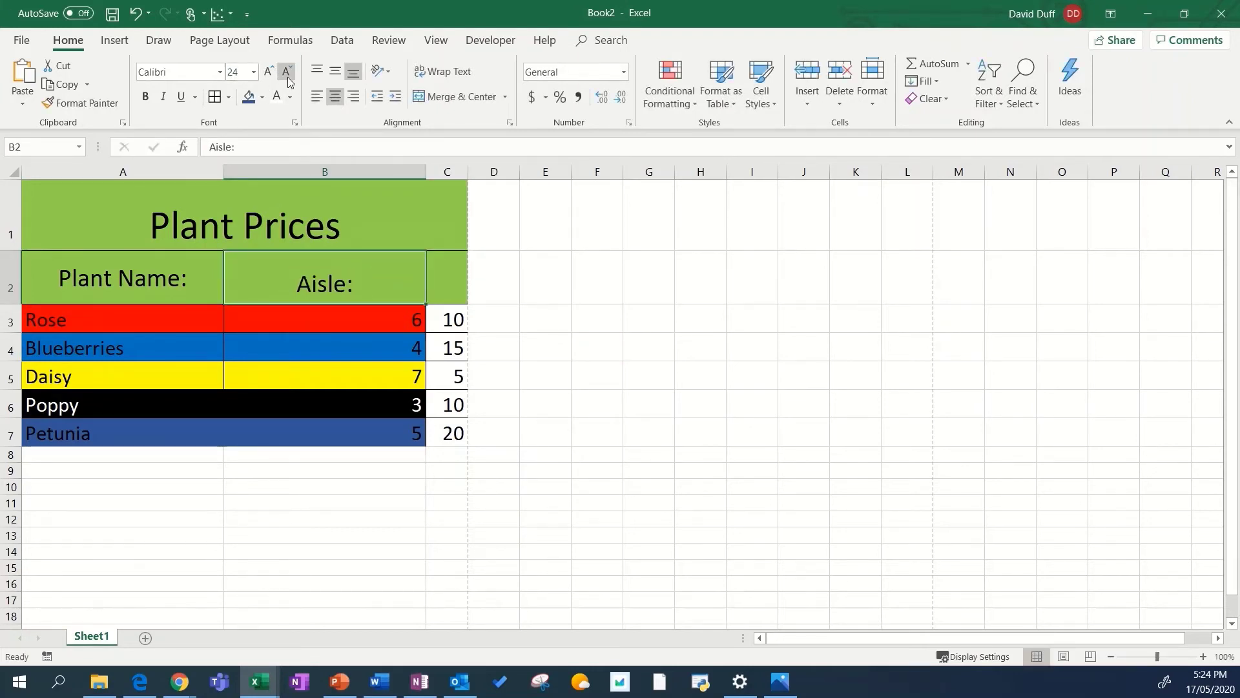
pyautogui.click(335, 70)
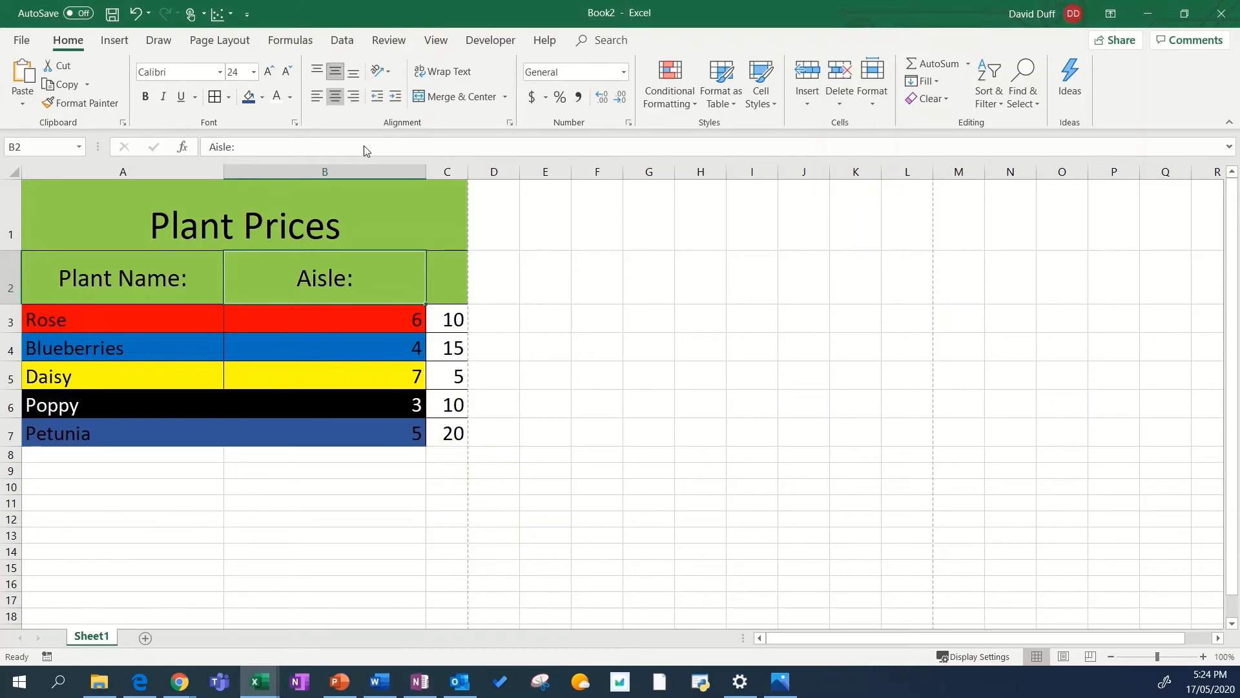
# - Enter the heading Cost: in C2, above the plant prices
pyautogui.click(457, 290)
pyautogui.click(215, 73)
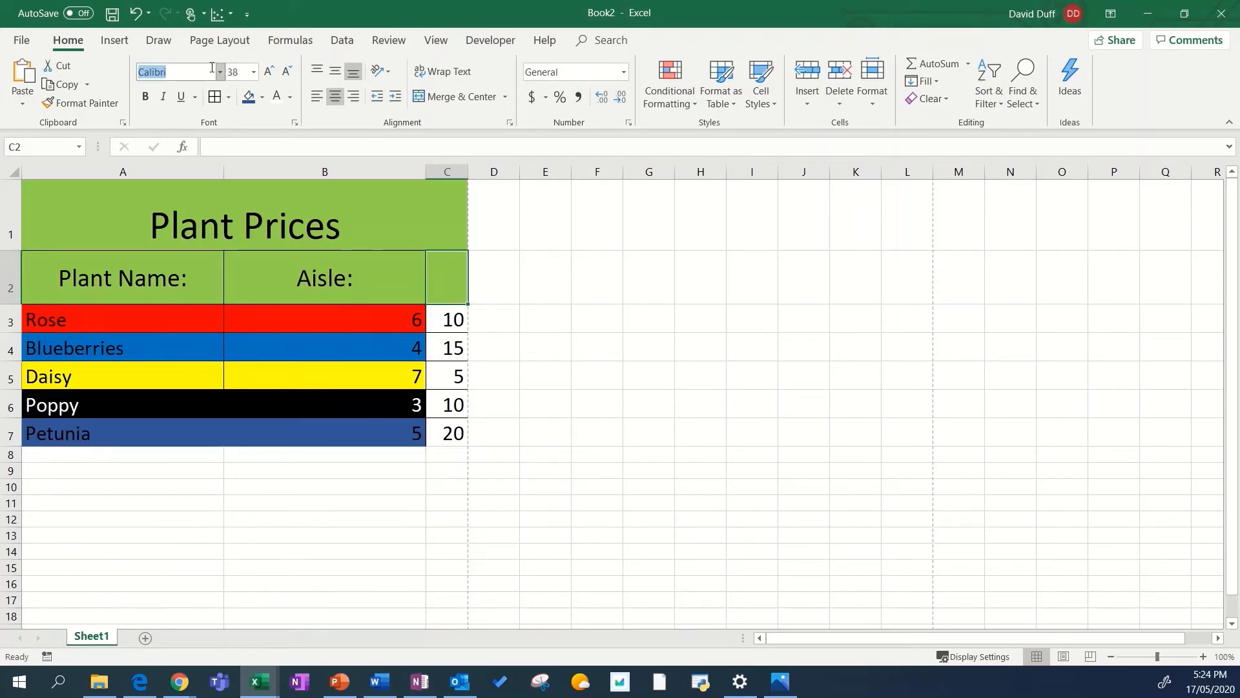
pyautogui.write('Cost:')
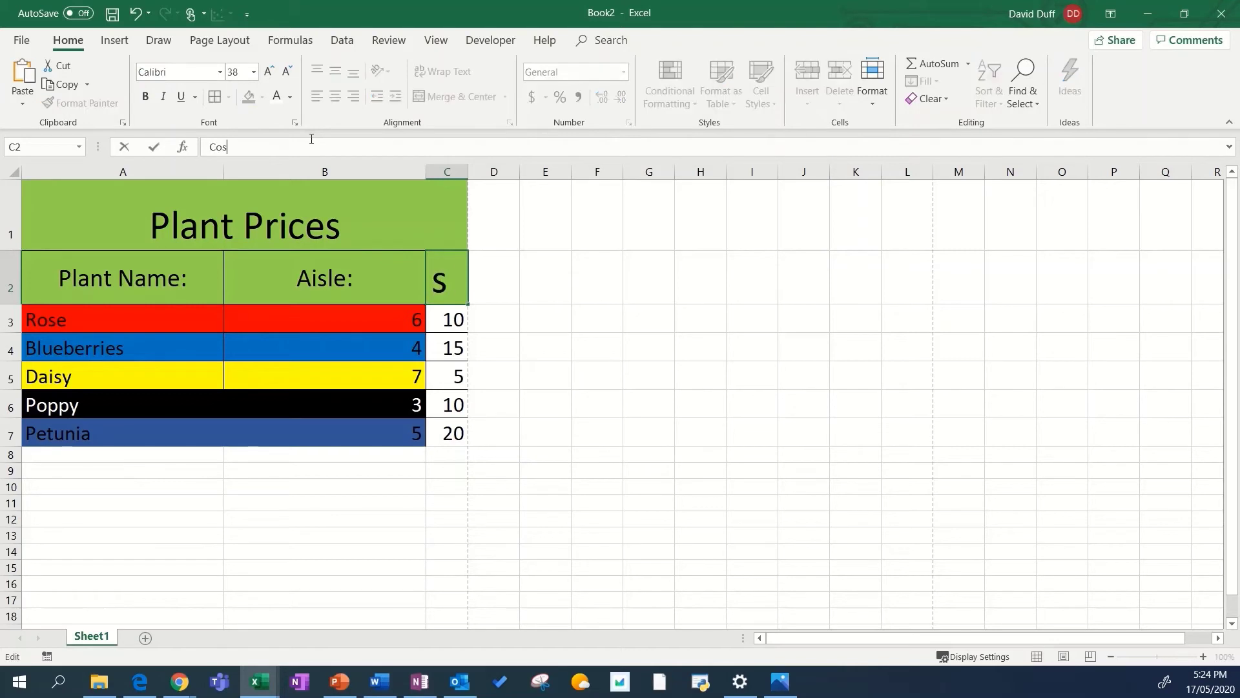
# - Set the font size of the Cost: heading in C2 to 24 and auto-fit the width of column C
pyautogui.click(253, 72)
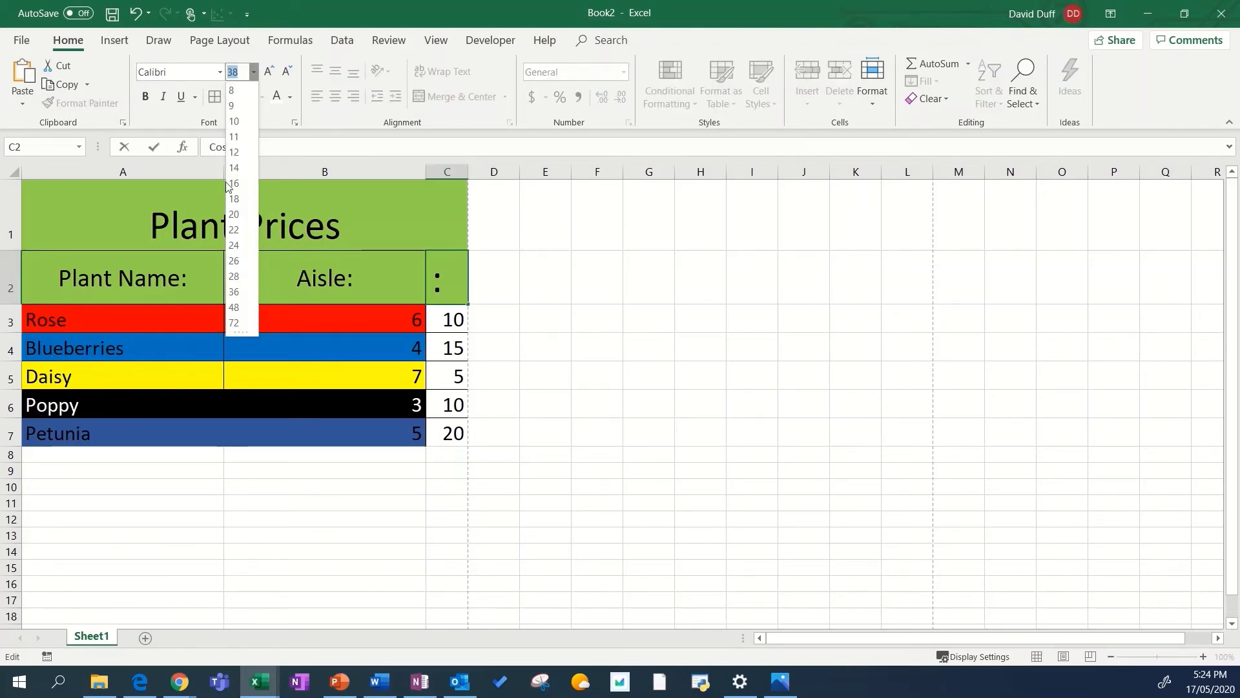
pyautogui.click(233, 245)
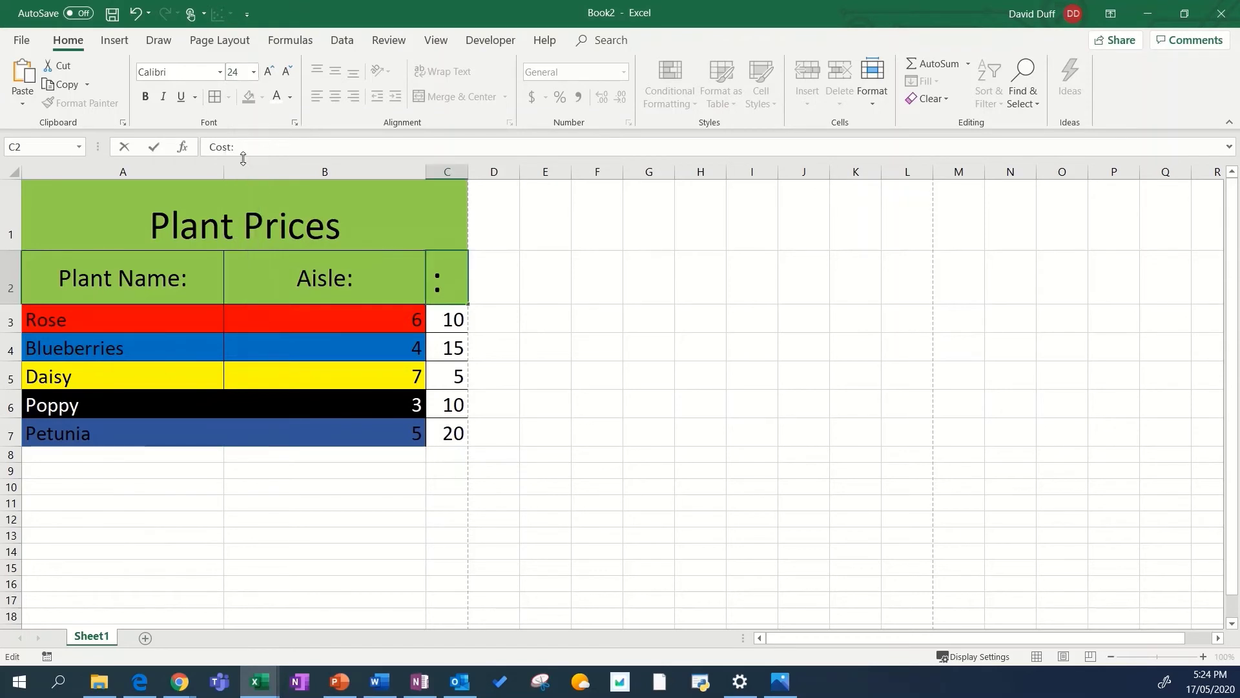
pyautogui.click(244, 76)
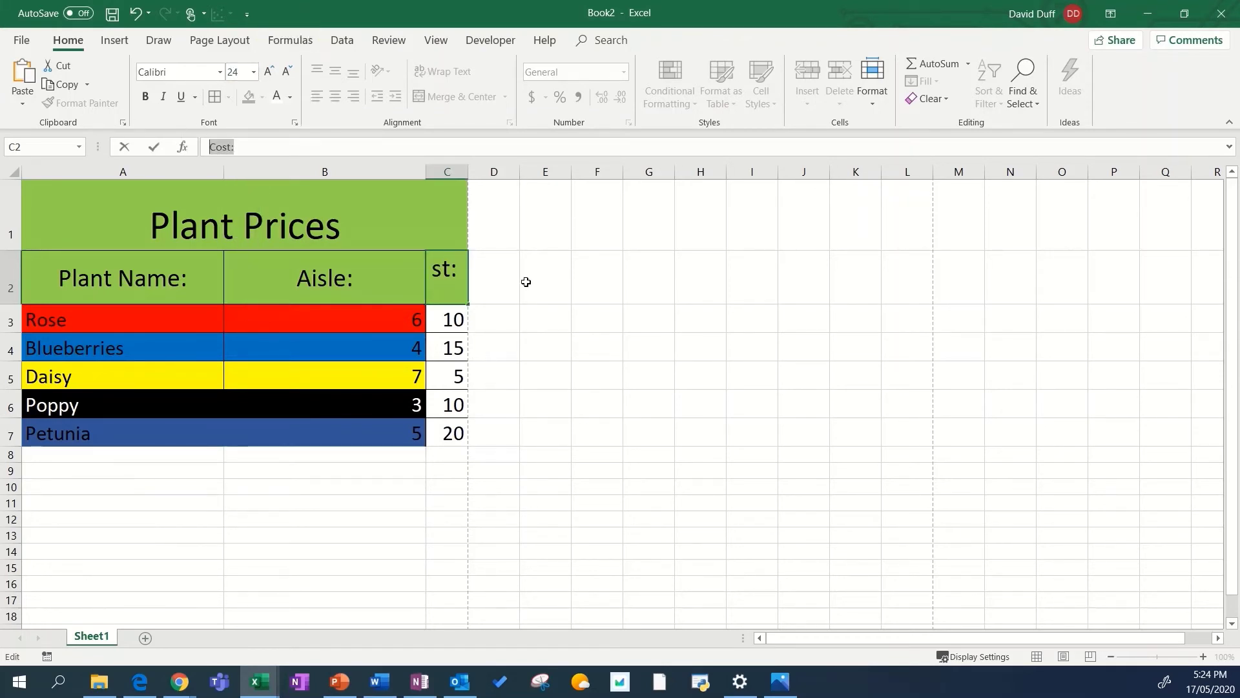
pyautogui.click(526, 283)
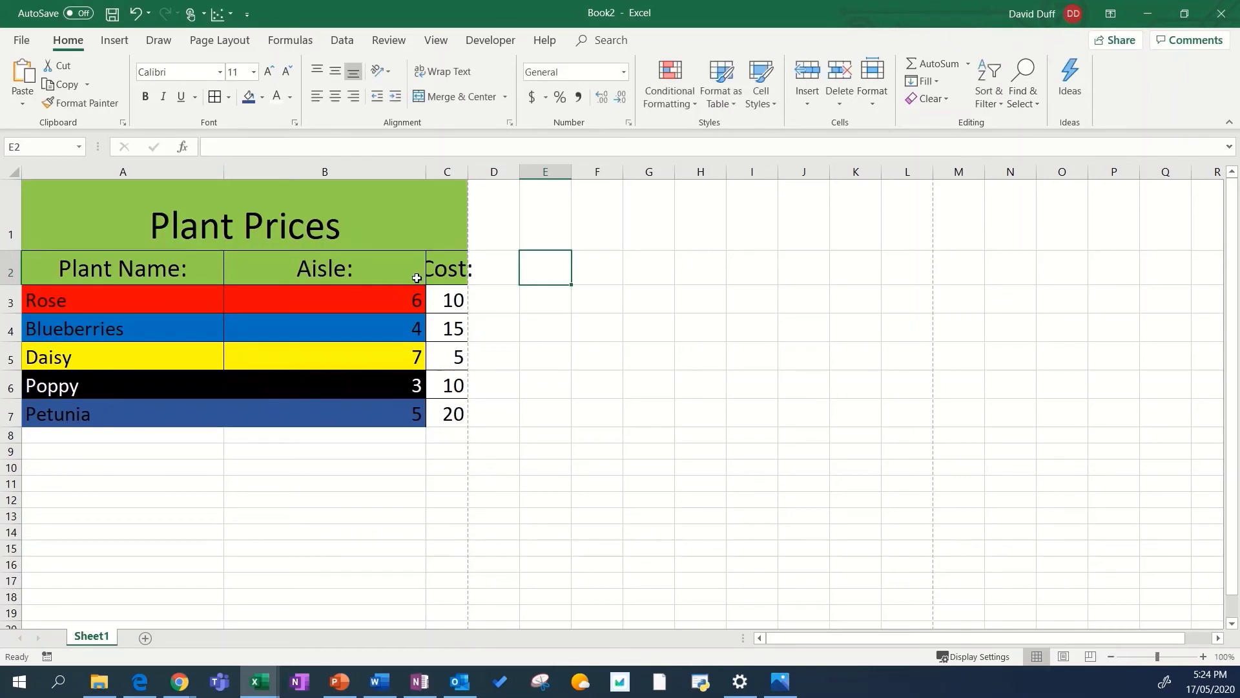
pyautogui.doubleClick(466, 171)
pyautogui.click(624, 384)
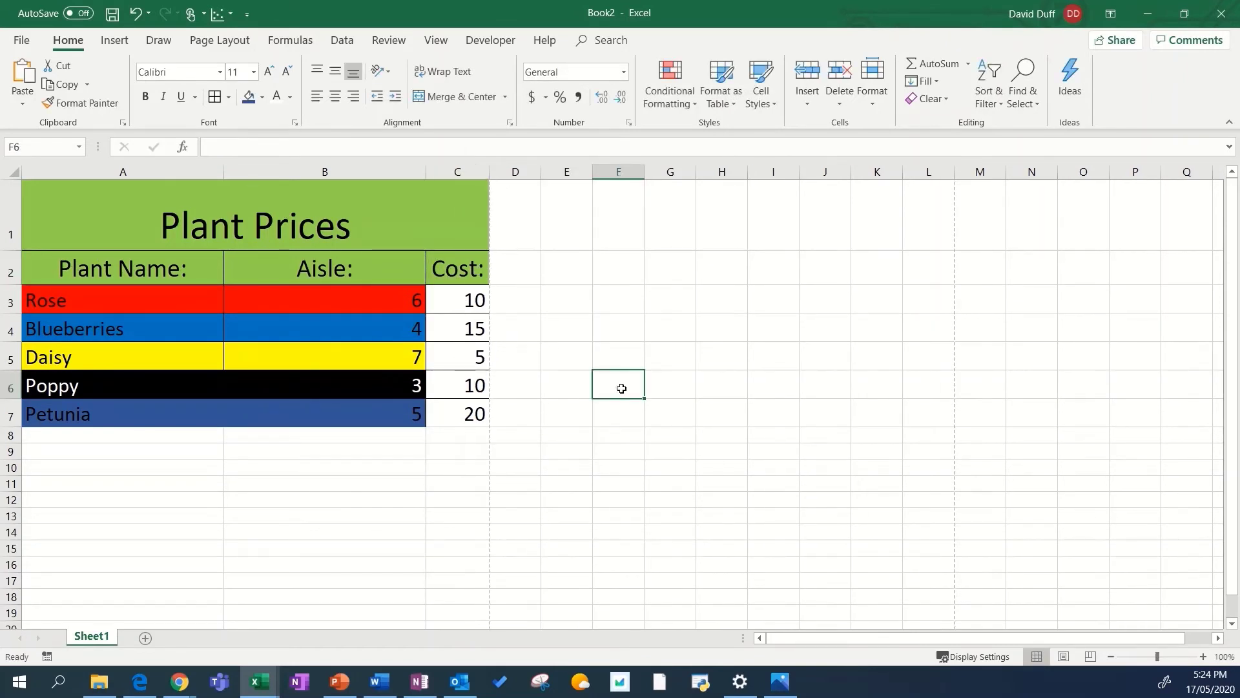
# - Format the plant prices in C3 to C7 as Currency
pyautogui.moveTo(364, 300); pyautogui.dragTo(506, 433)
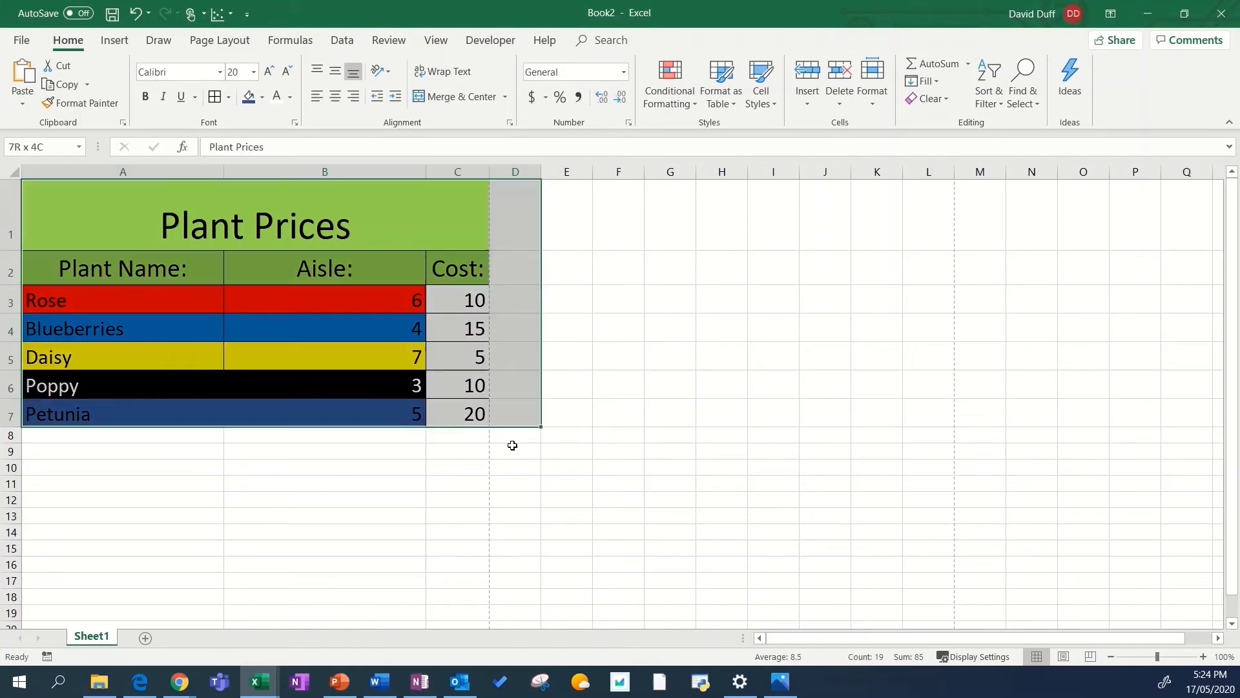
pyautogui.click(511, 433)
pyautogui.moveTo(466, 300); pyautogui.dragTo(483, 424)
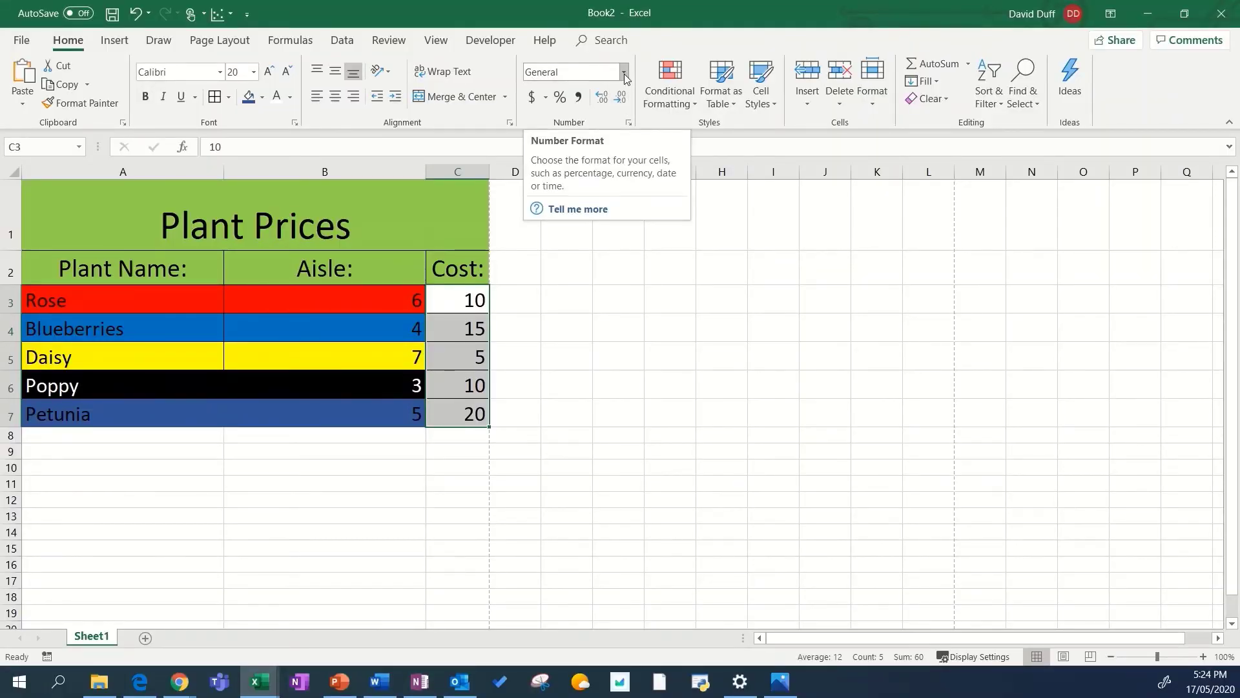
pyautogui.click(624, 73)
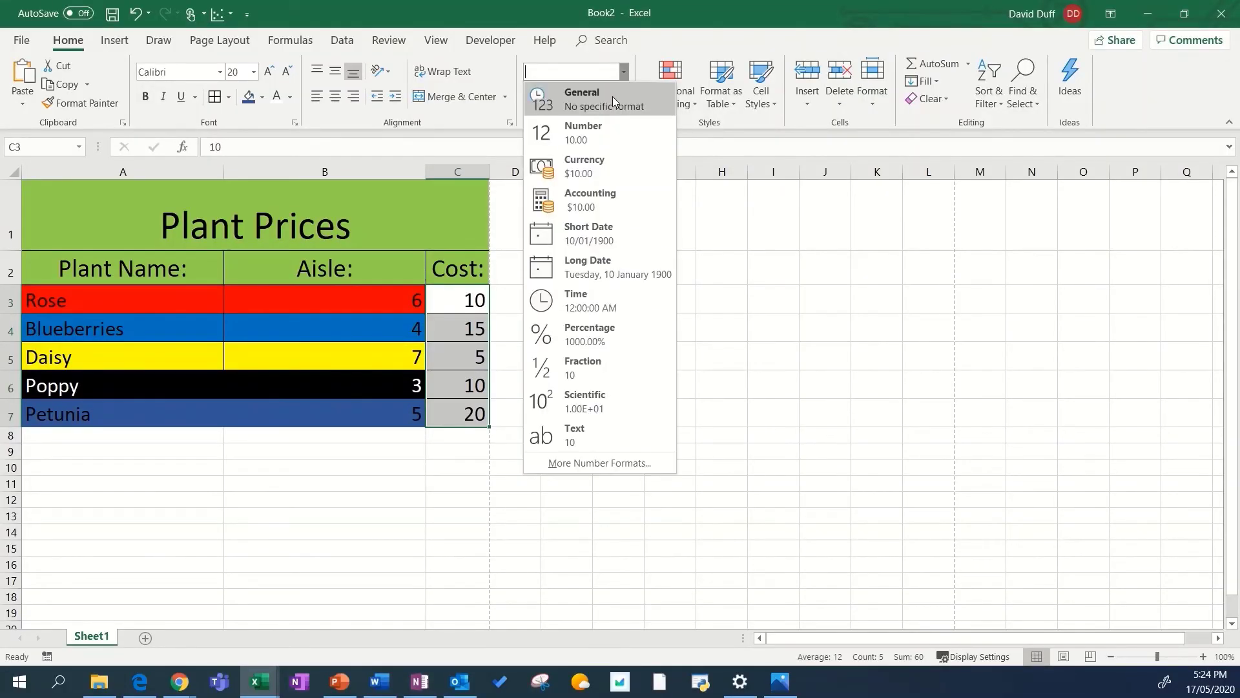
pyautogui.click(580, 170)
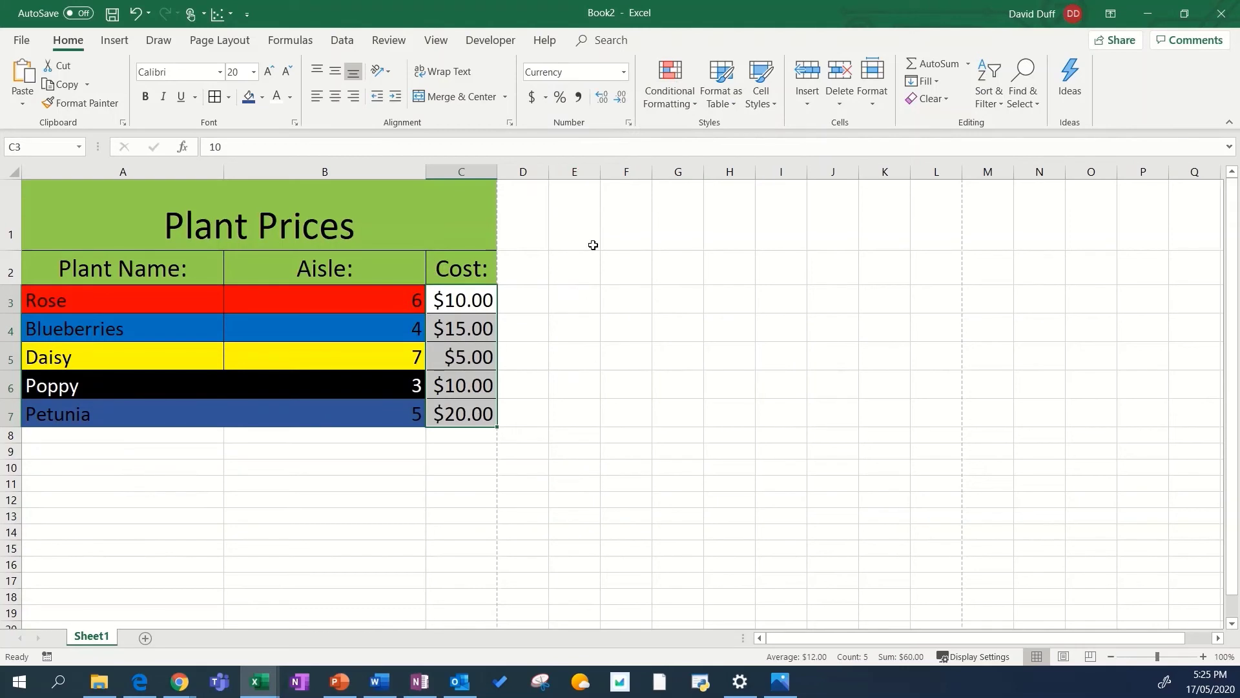
pyautogui.click(489, 318)
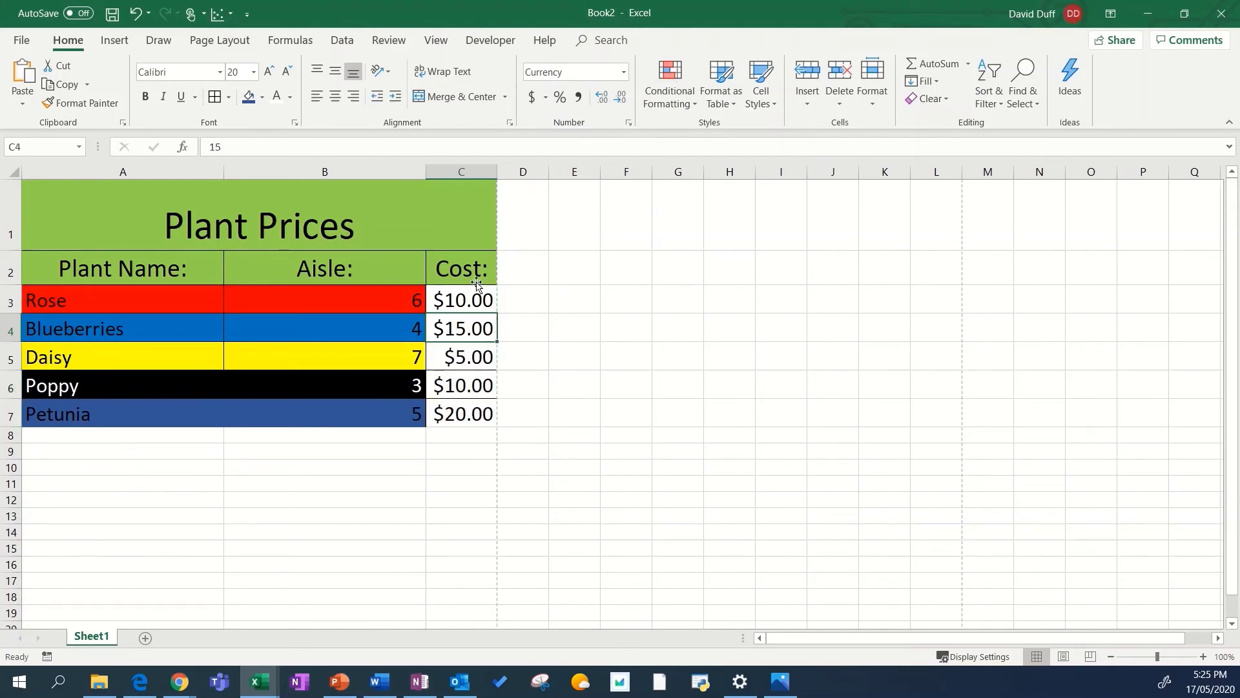
# - Apply the English (Australia) dollar accounting format to the Blueberries price in C4
pyautogui.click(547, 97)
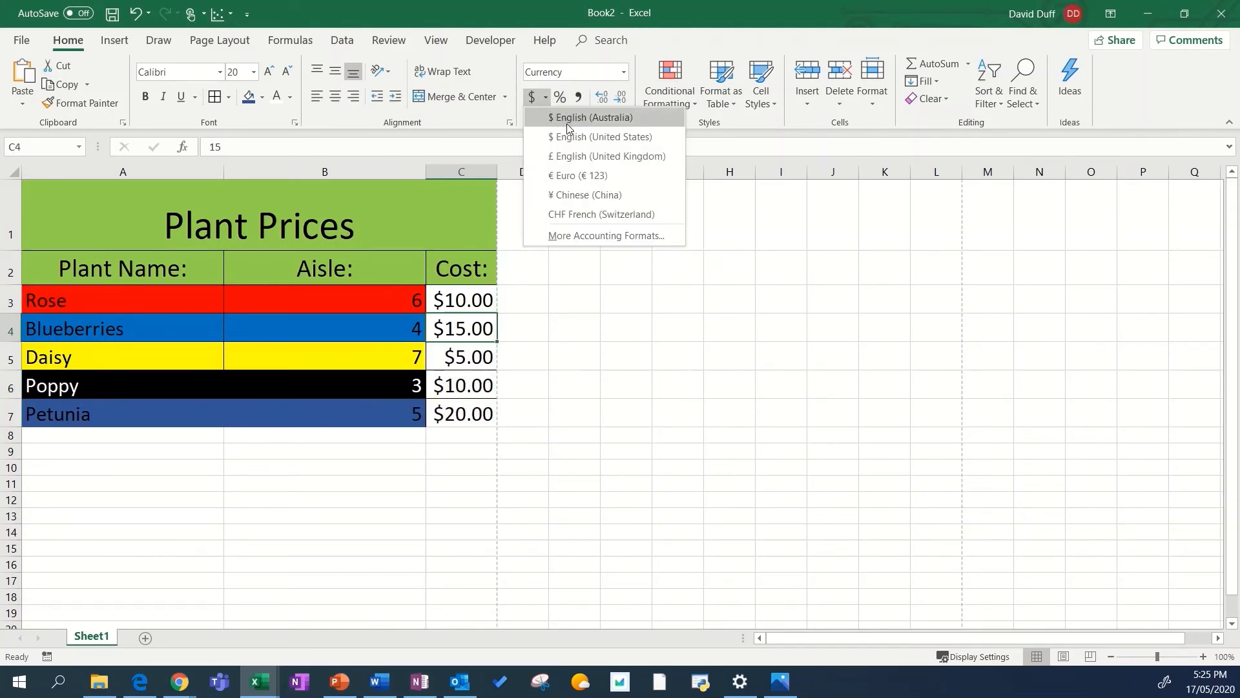
pyautogui.click(568, 125)
# - Examine the currency symbols available for the Accounting format of the prices in C3 to C7, leaving the format settings unapplied
pyautogui.moveTo(487, 299); pyautogui.dragTo(481, 414)
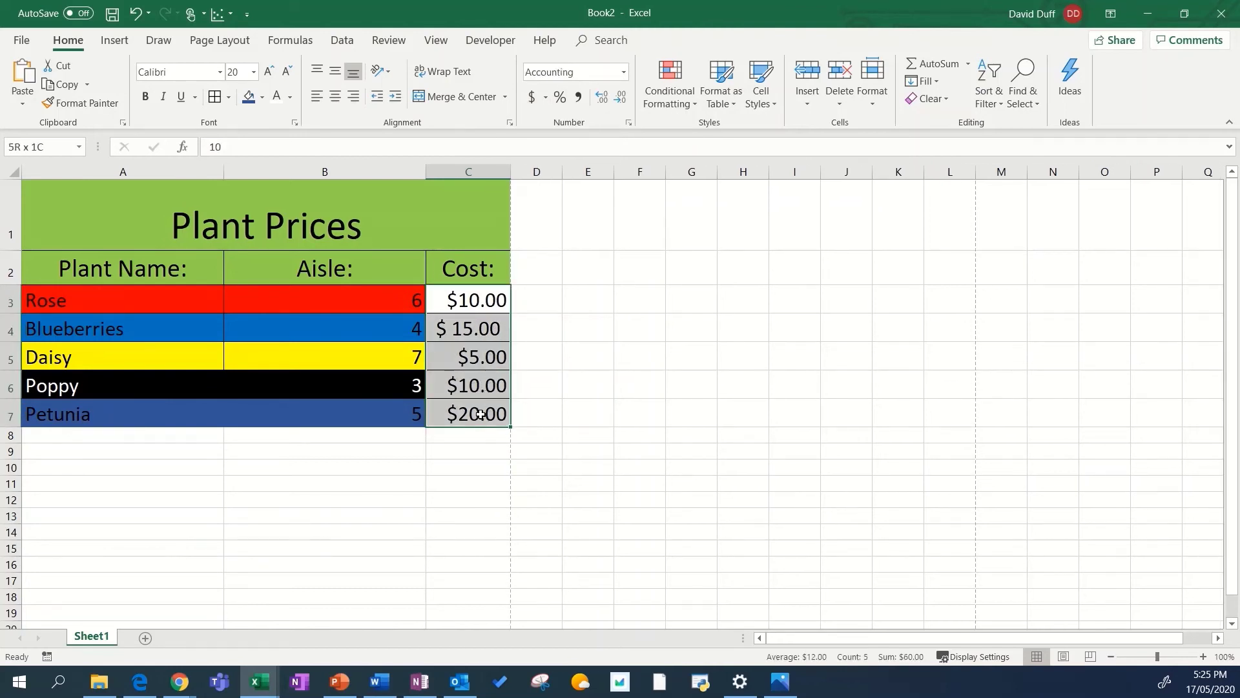
pyautogui.click(546, 97)
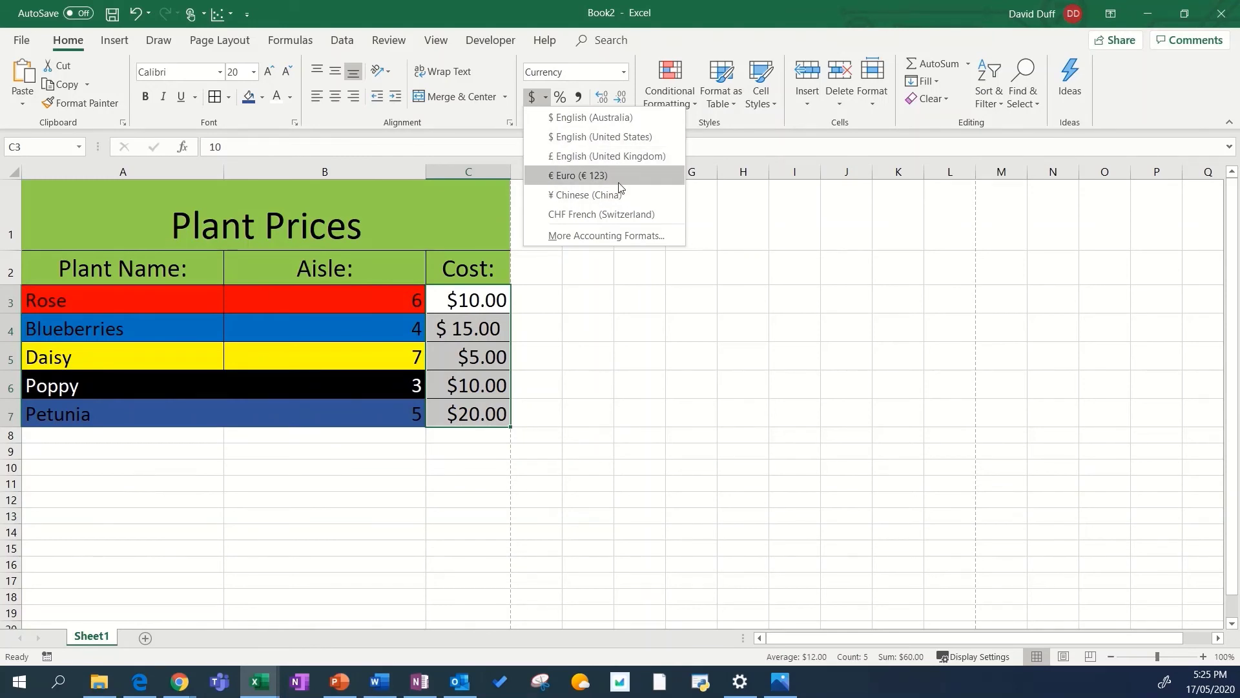
pyautogui.click(648, 235)
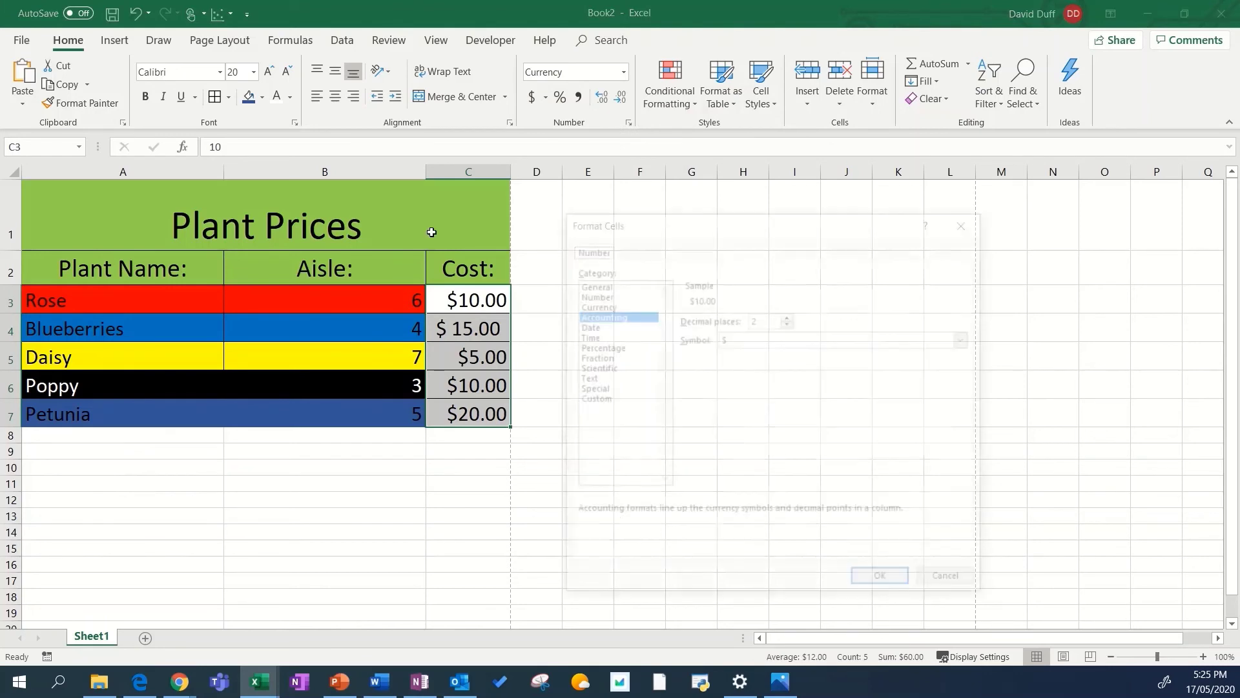
pyautogui.click(796, 345)
pyautogui.scroll(-5, 847, 478)
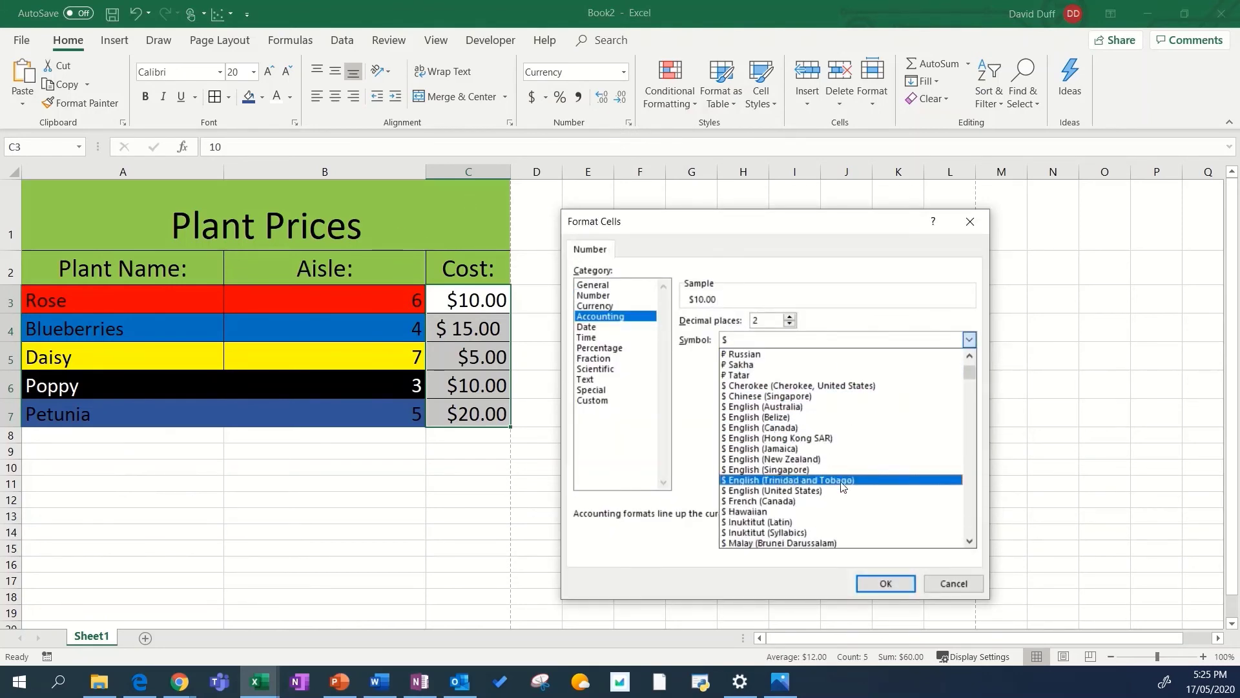
pyautogui.scroll(-8, 847, 489)
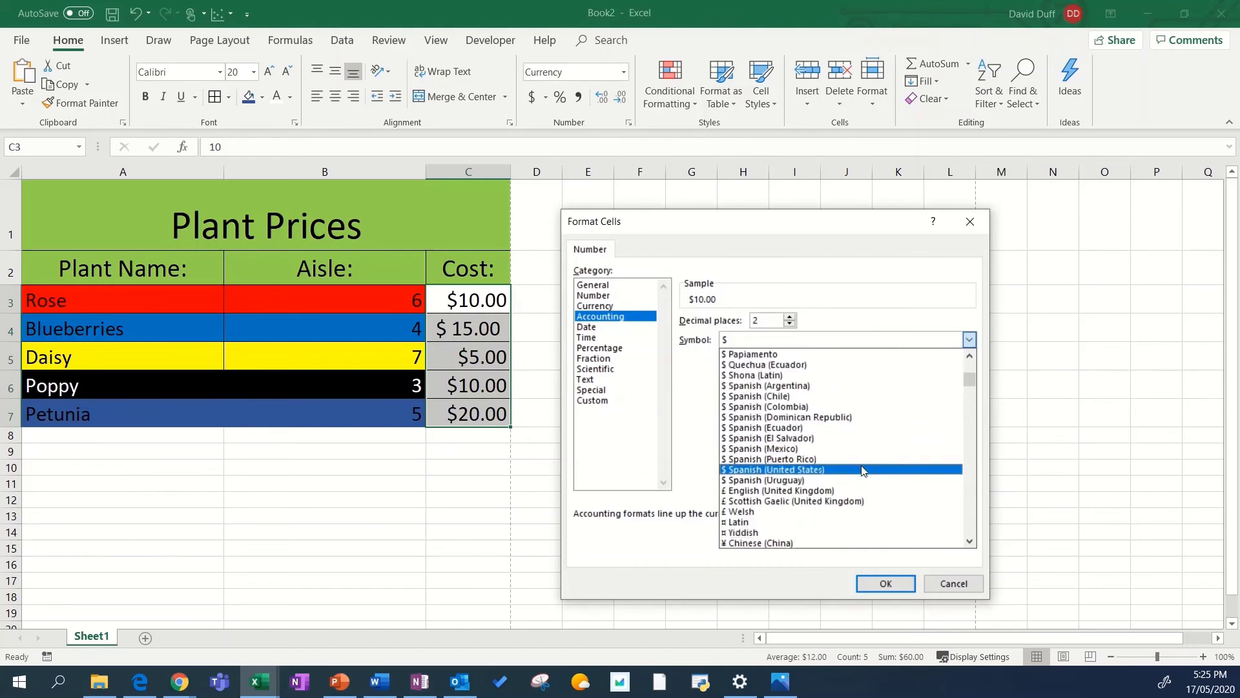
pyautogui.scroll(-10, 863, 471)
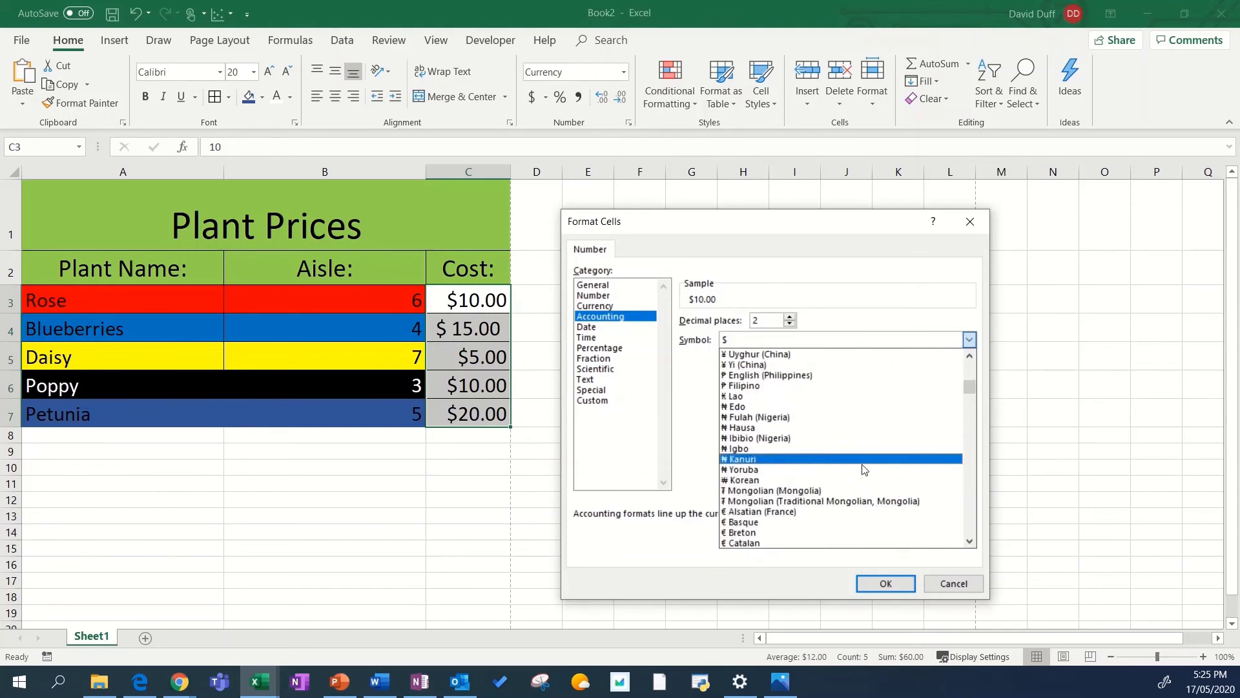
pyautogui.scroll(-9, 869, 478)
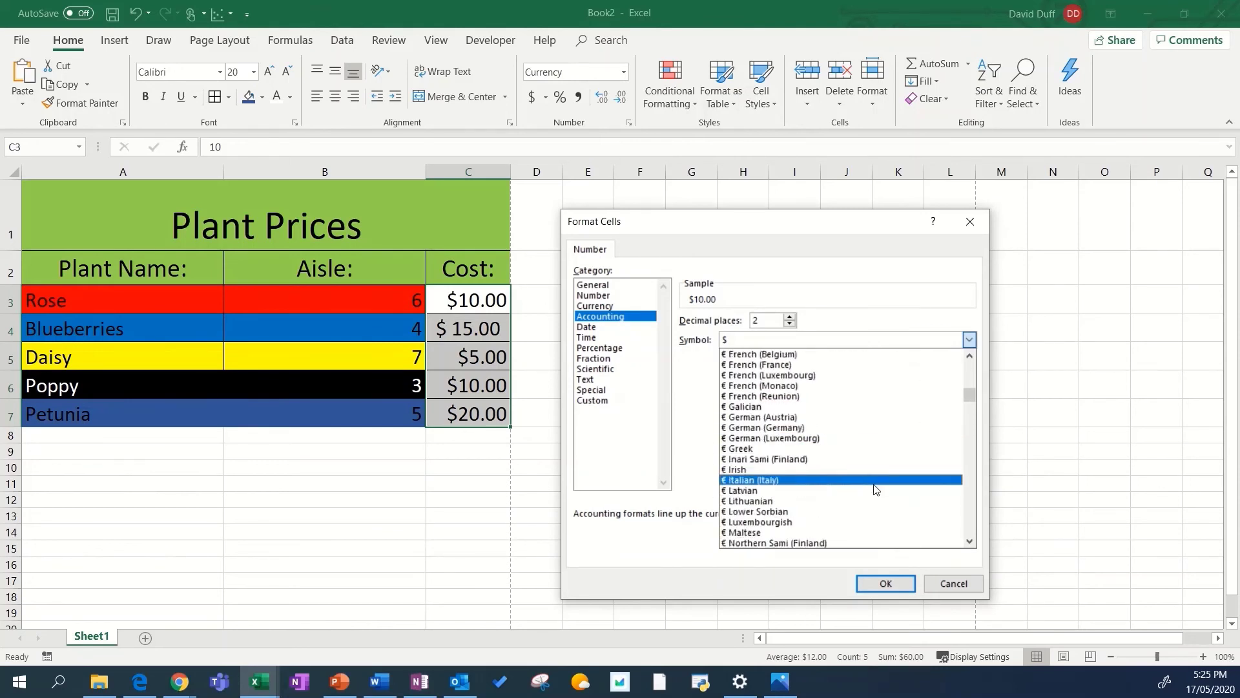
pyautogui.scroll(-2, 904, 517)
pyautogui.click(955, 581)
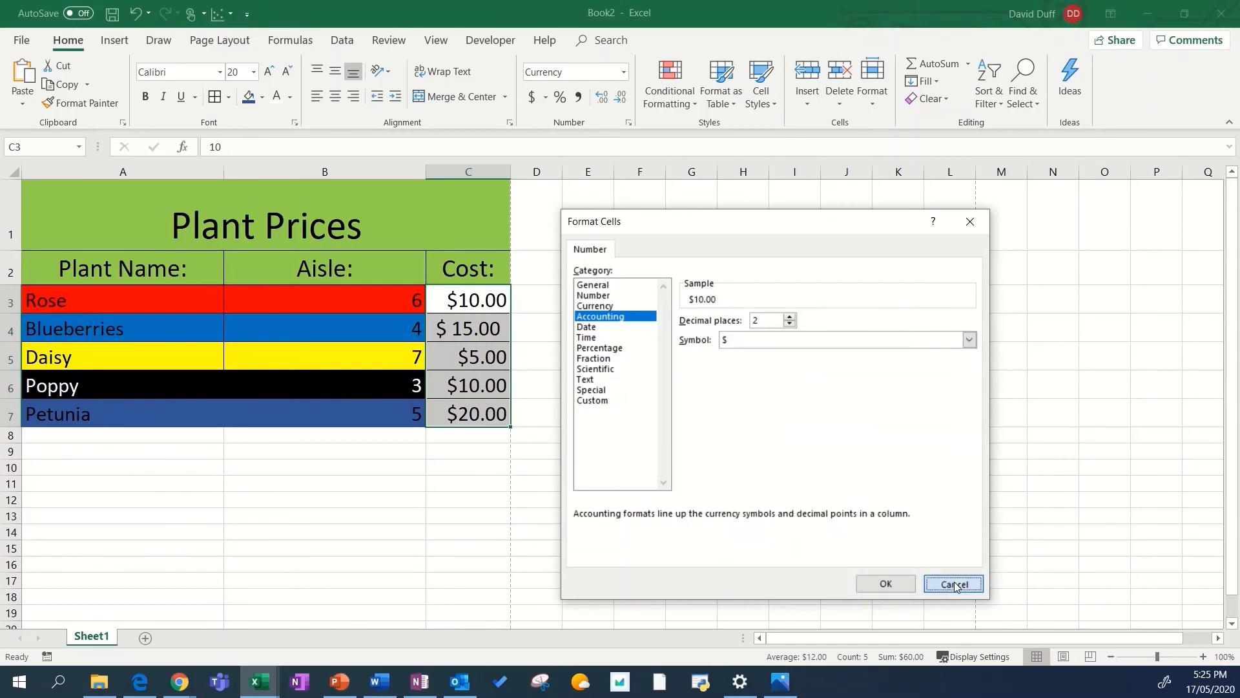
pyautogui.click(954, 581)
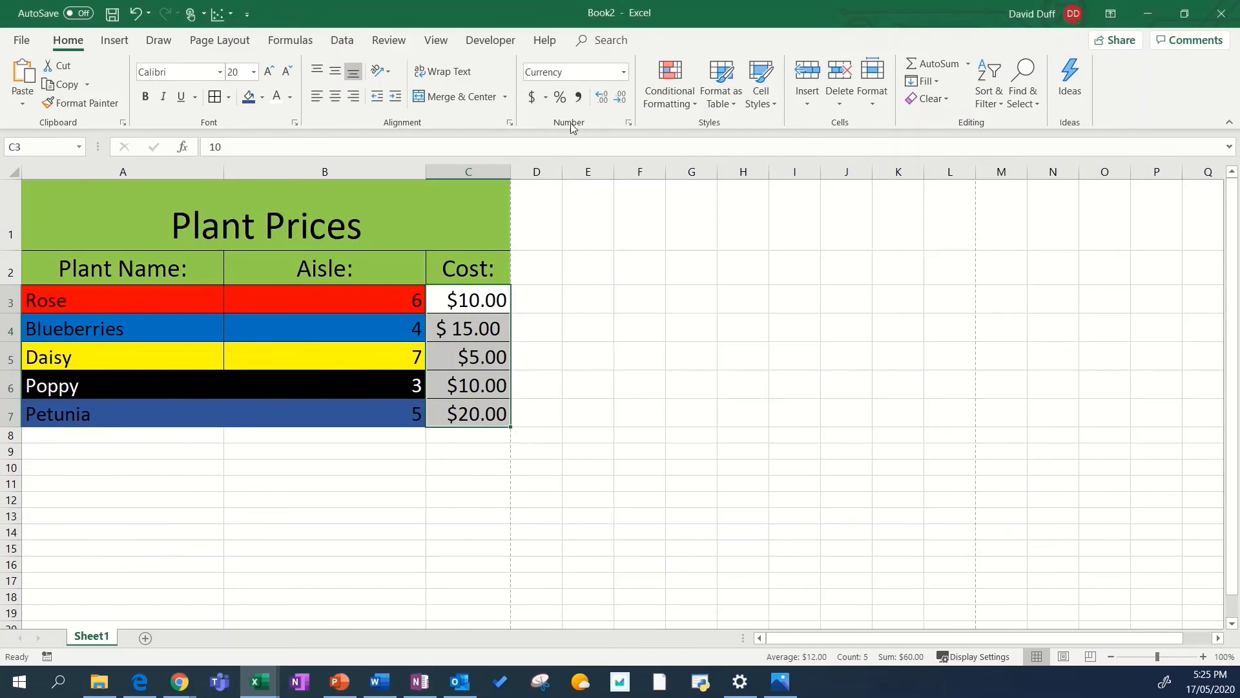
# - Apply the English (Australia) dollar accounting format to the plant prices in C3 to C7
pyautogui.click(547, 99)
pyautogui.click(580, 119)
pyautogui.click(622, 358)
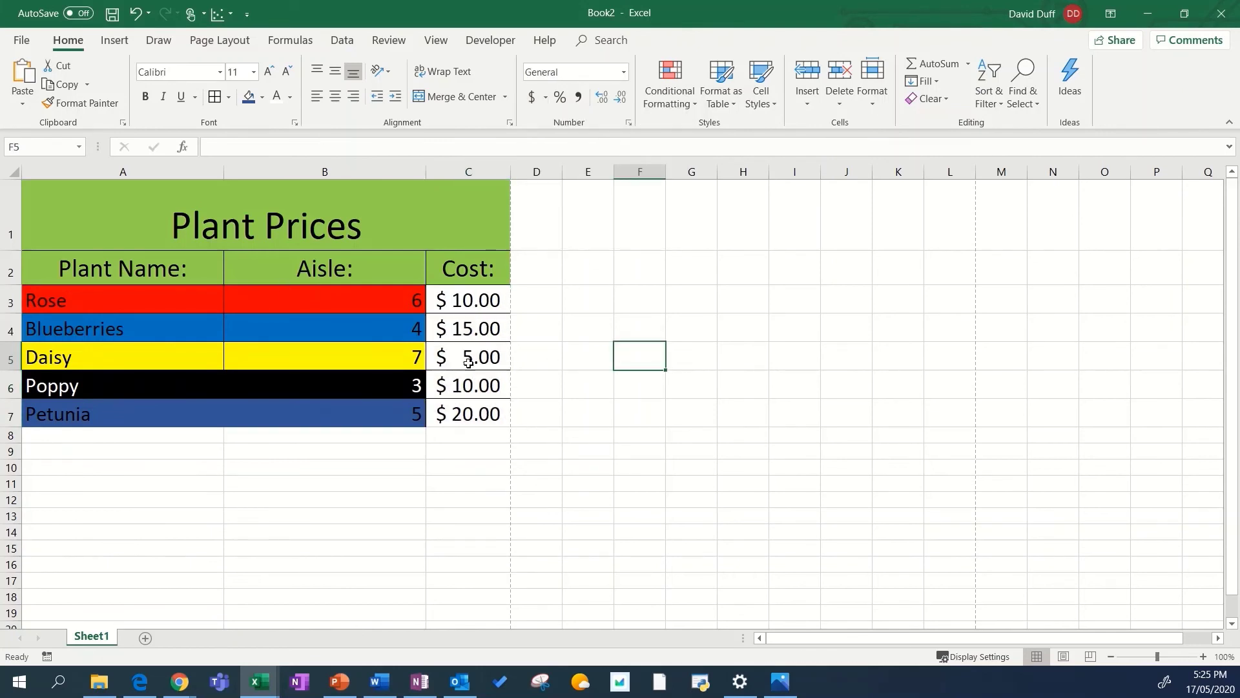
pyautogui.moveTo(479, 308); pyautogui.dragTo(481, 419)
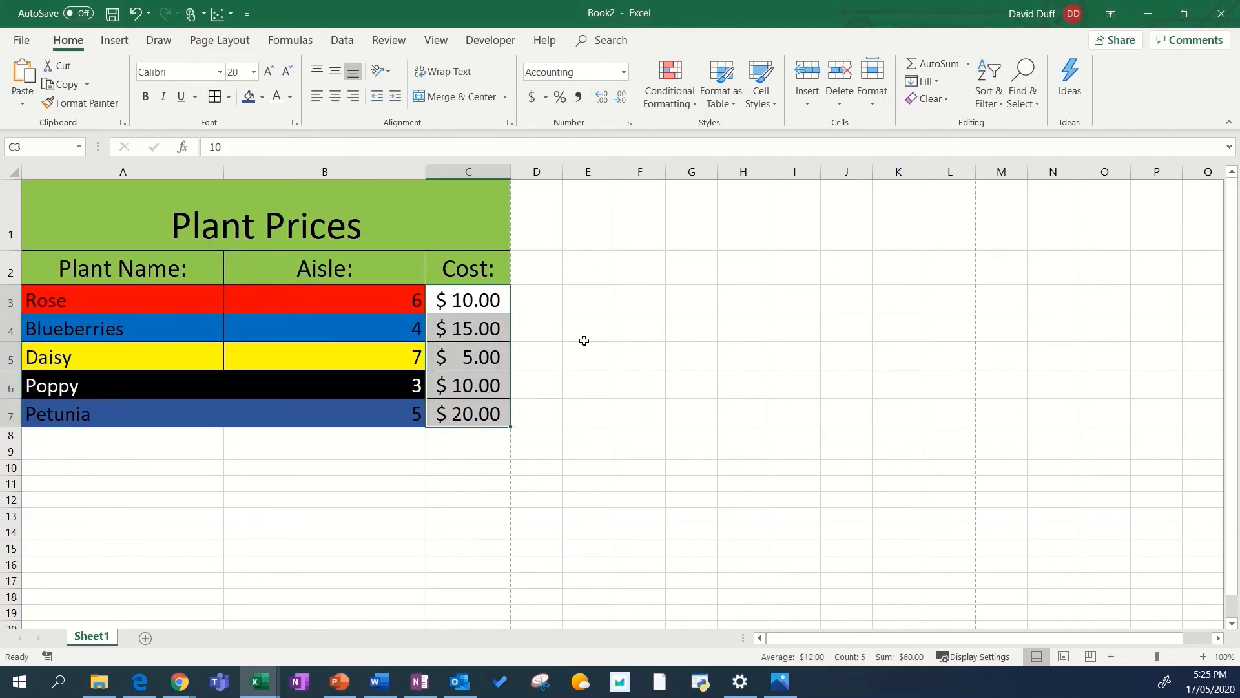
pyautogui.scroll(-5, 590, 324)
pyautogui.scroll(5, 614, 333)
pyautogui.click(605, 332)
pyautogui.click(485, 298)
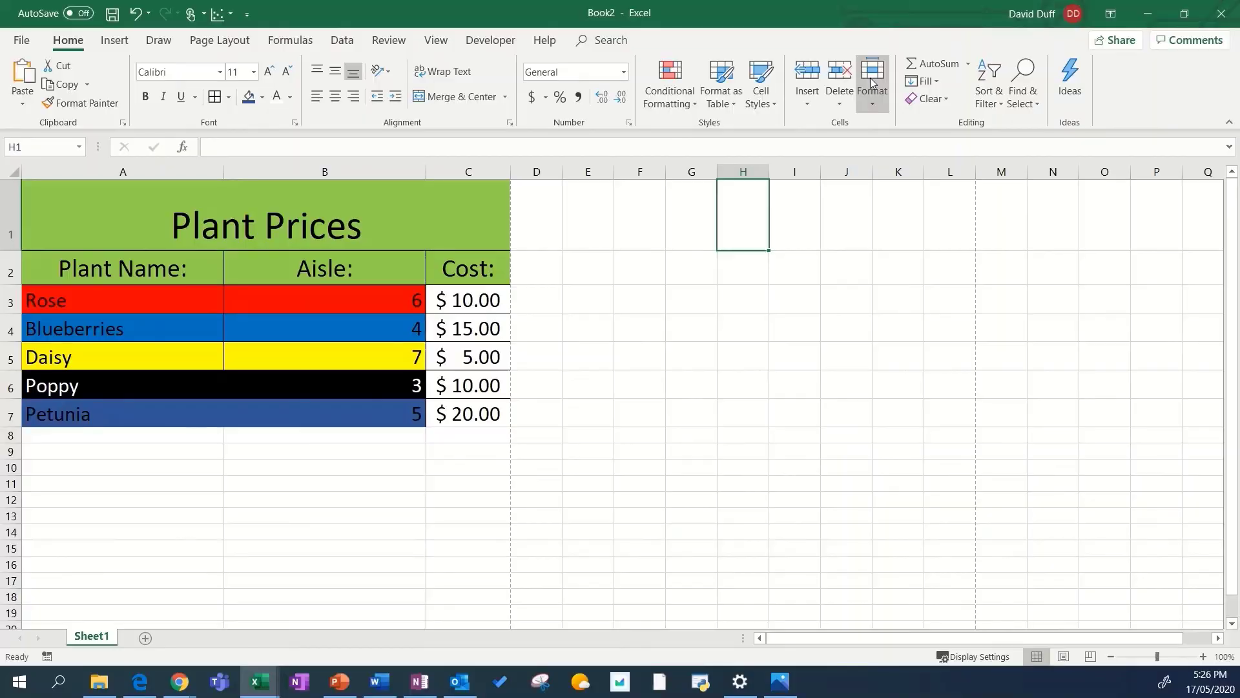
pyautogui.click(871, 79)
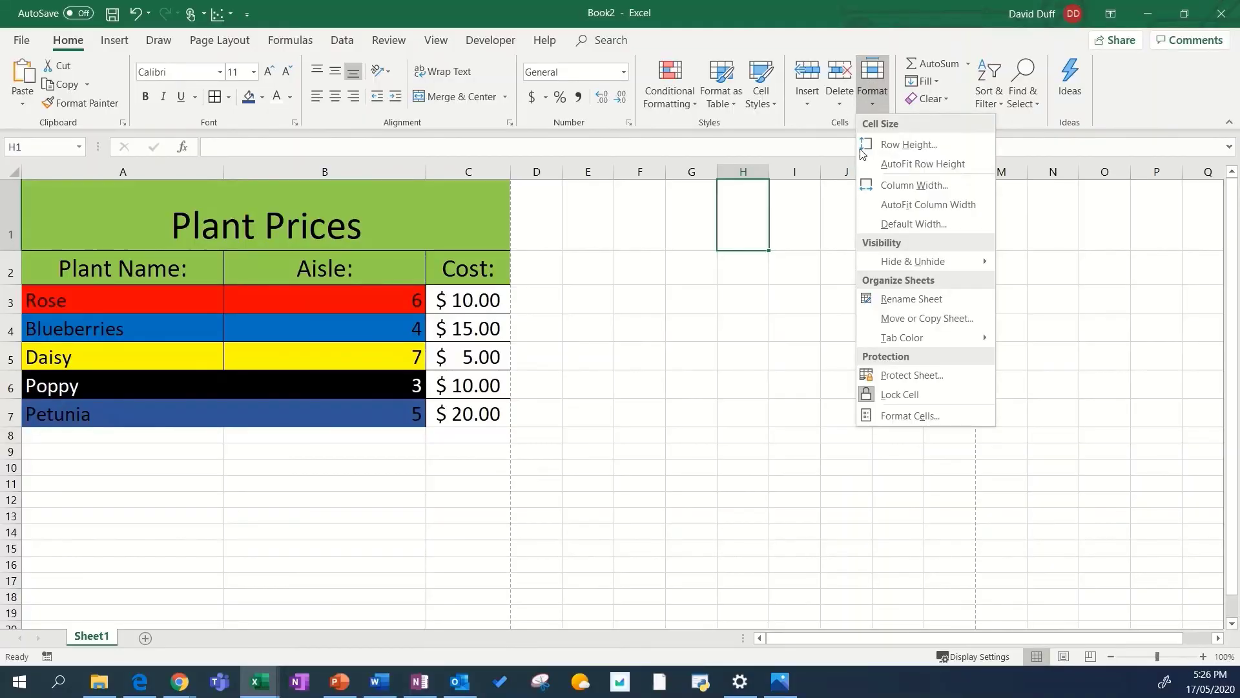
pyautogui.click(890, 144)
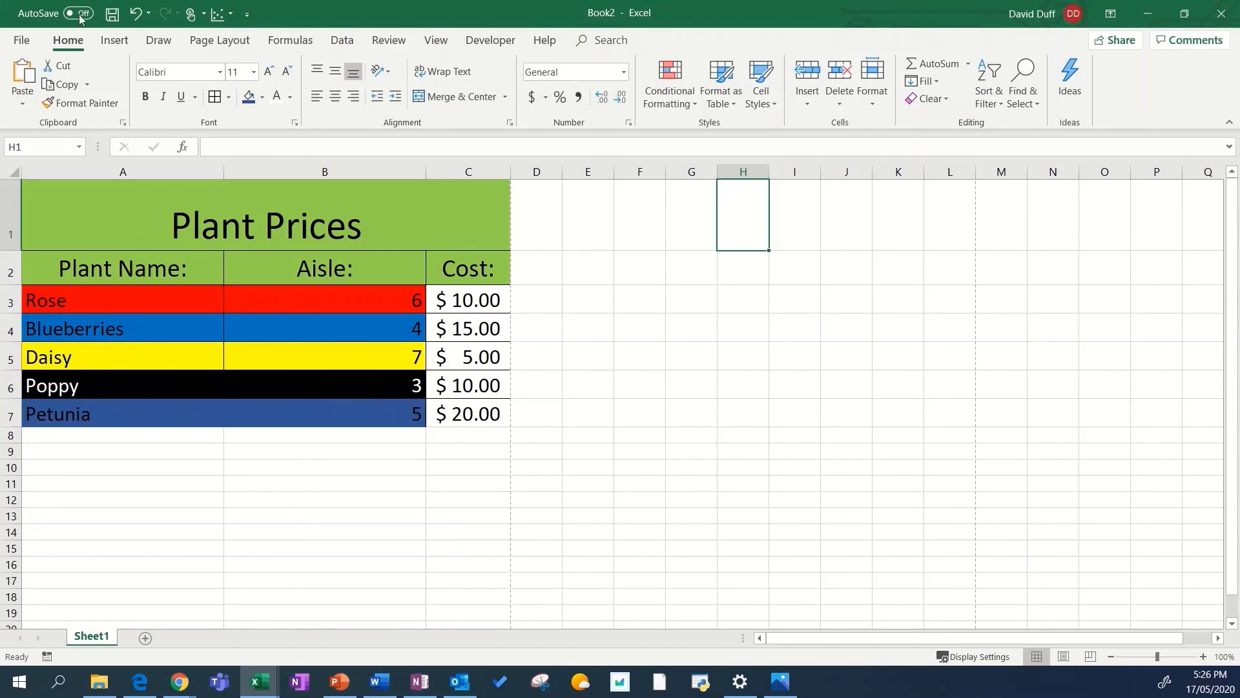
# - Zoom the worksheet in to 145% and back out to 71%
pyautogui.scroll(-1, 421, 533)
pyautogui.scroll(6, 422, 533)
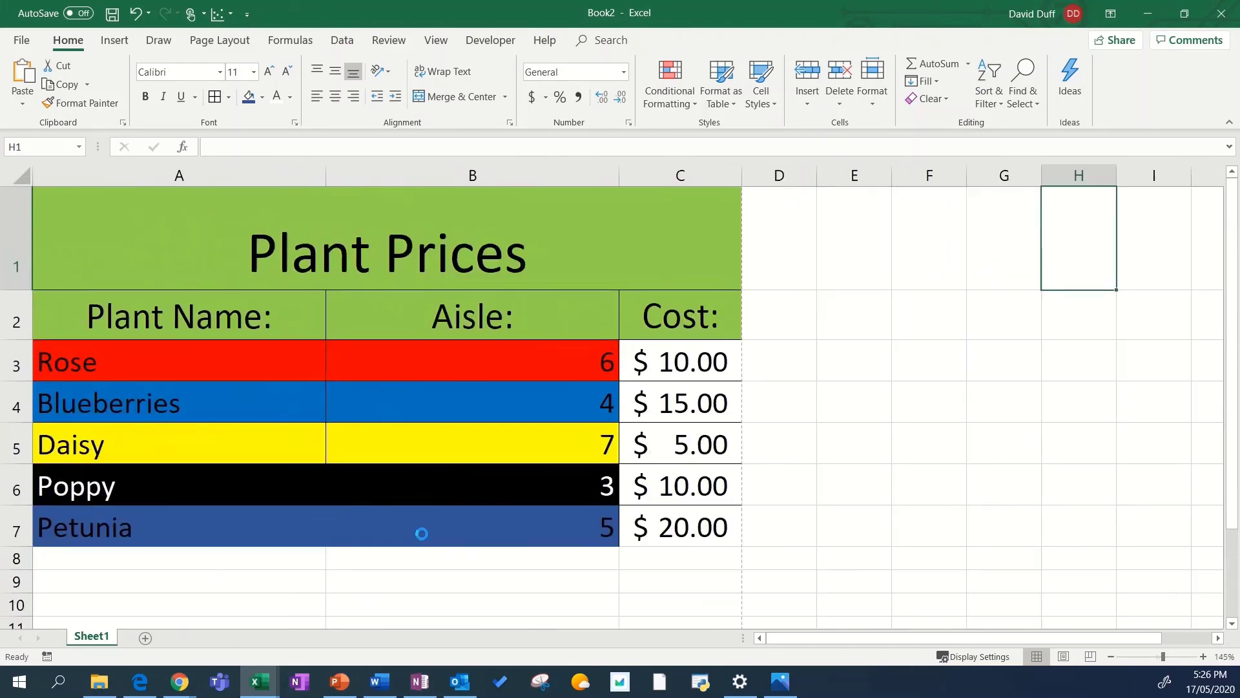
pyautogui.scroll(-3, 420, 535)
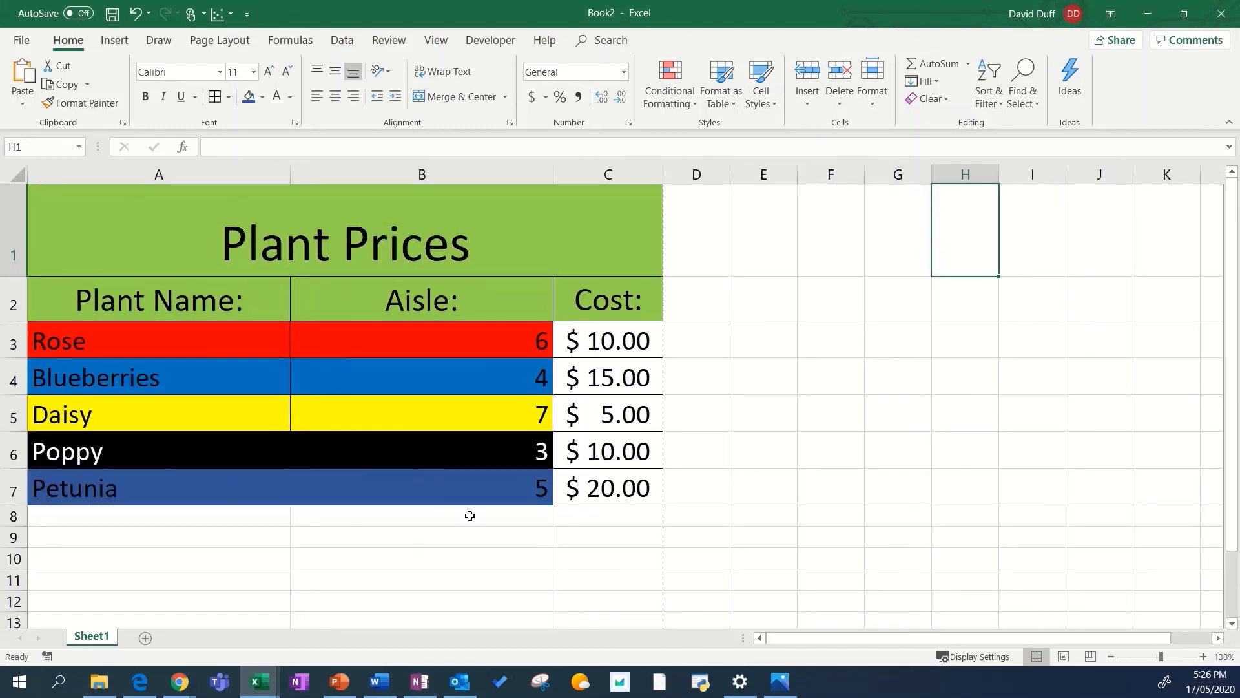
pyautogui.moveTo(1161, 656)
pyautogui.mouseDown()
pyautogui.moveTo(1147, 671)
pyautogui.moveTo(1192, 677)
pyautogui.moveTo(1147, 672)
pyautogui.mouseUp()
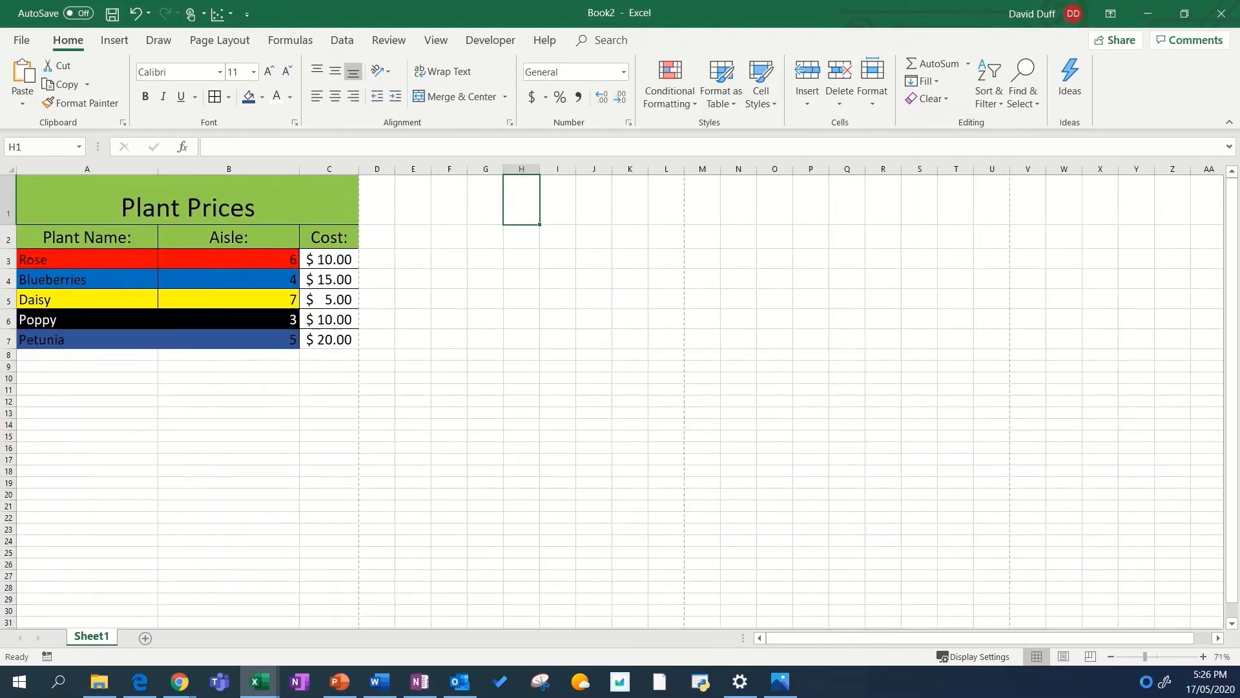